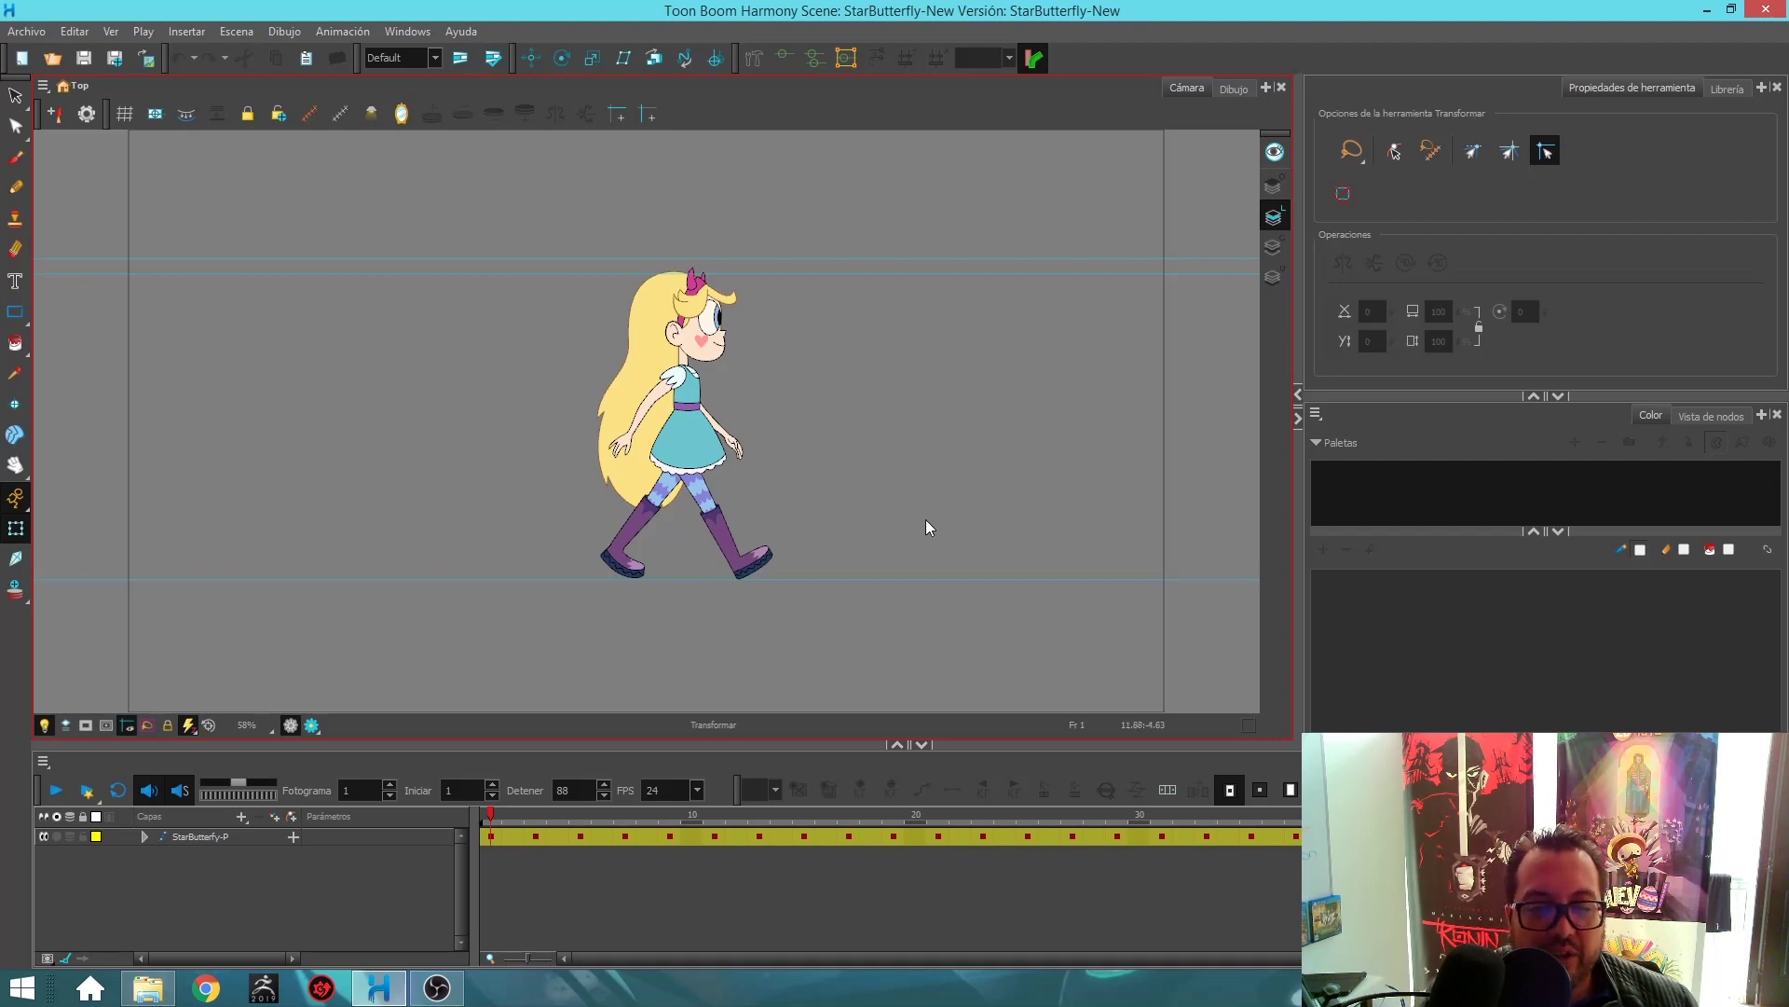
Play the character's walk cycle and return the timeline to frame 1.
key(space)
drag(954, 448, 838, 418)
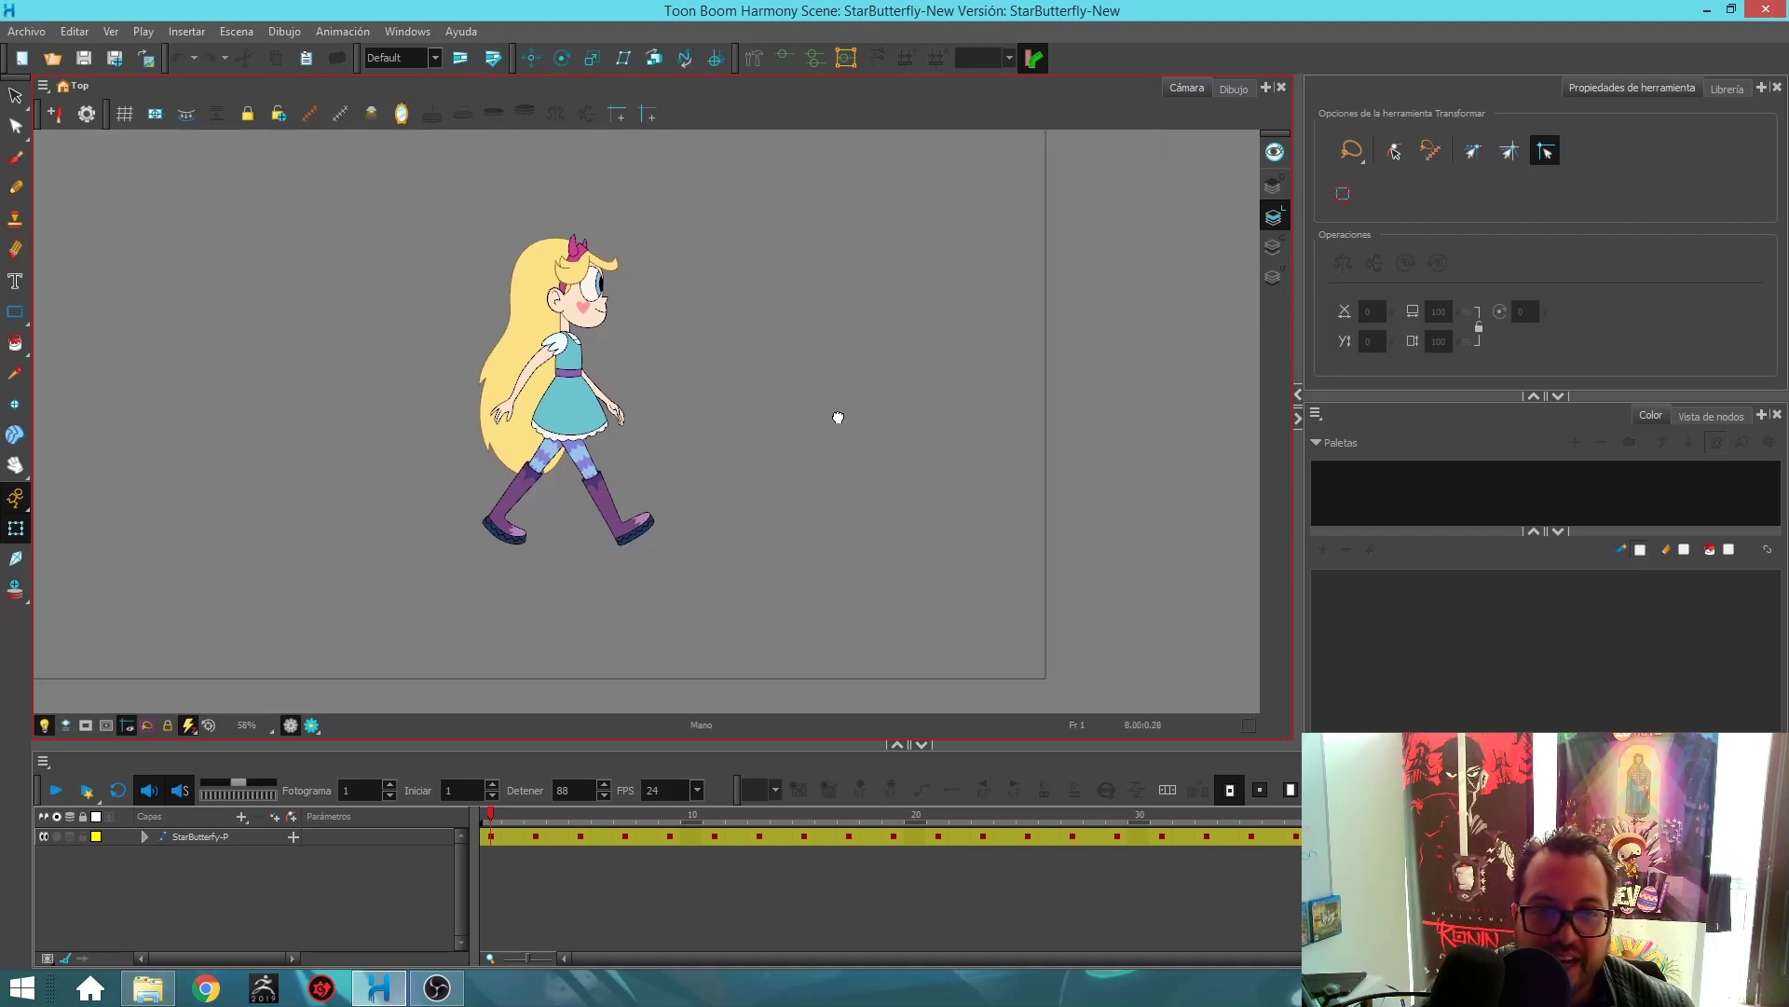
click(56, 792)
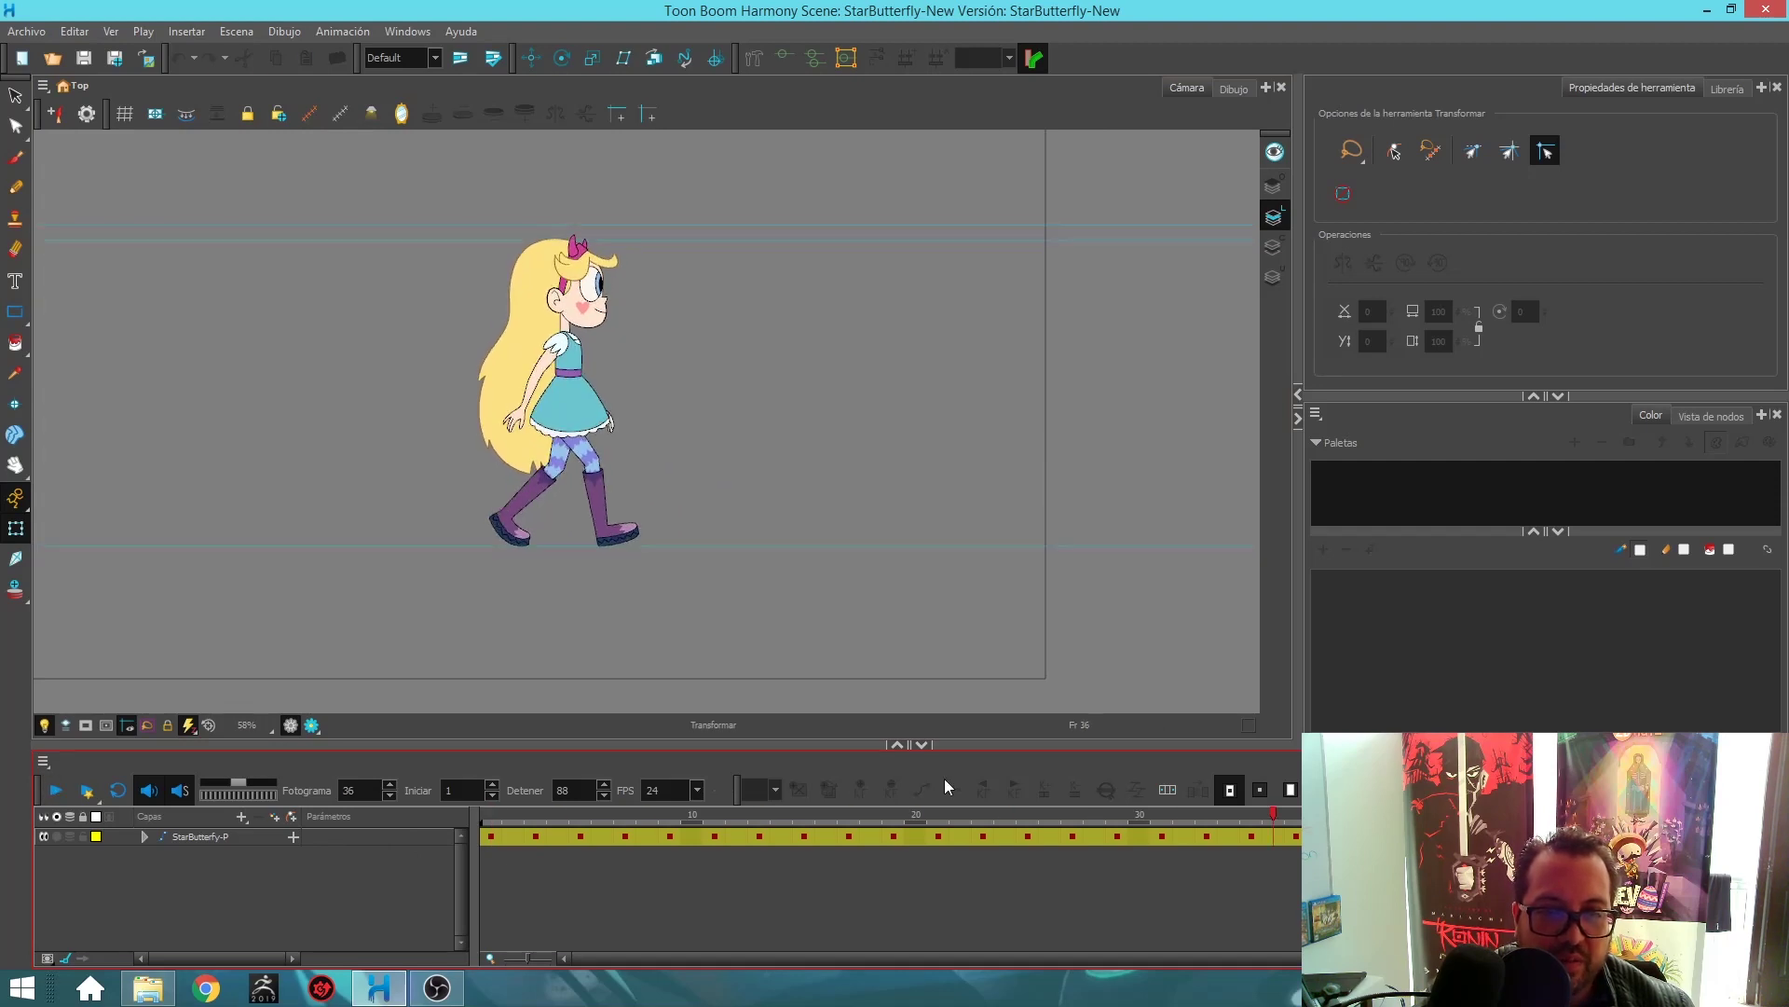
click(491, 817)
Show the node view and enlarge it, keeping the character centred in the camera view.
drag(1298, 499, 1063, 475)
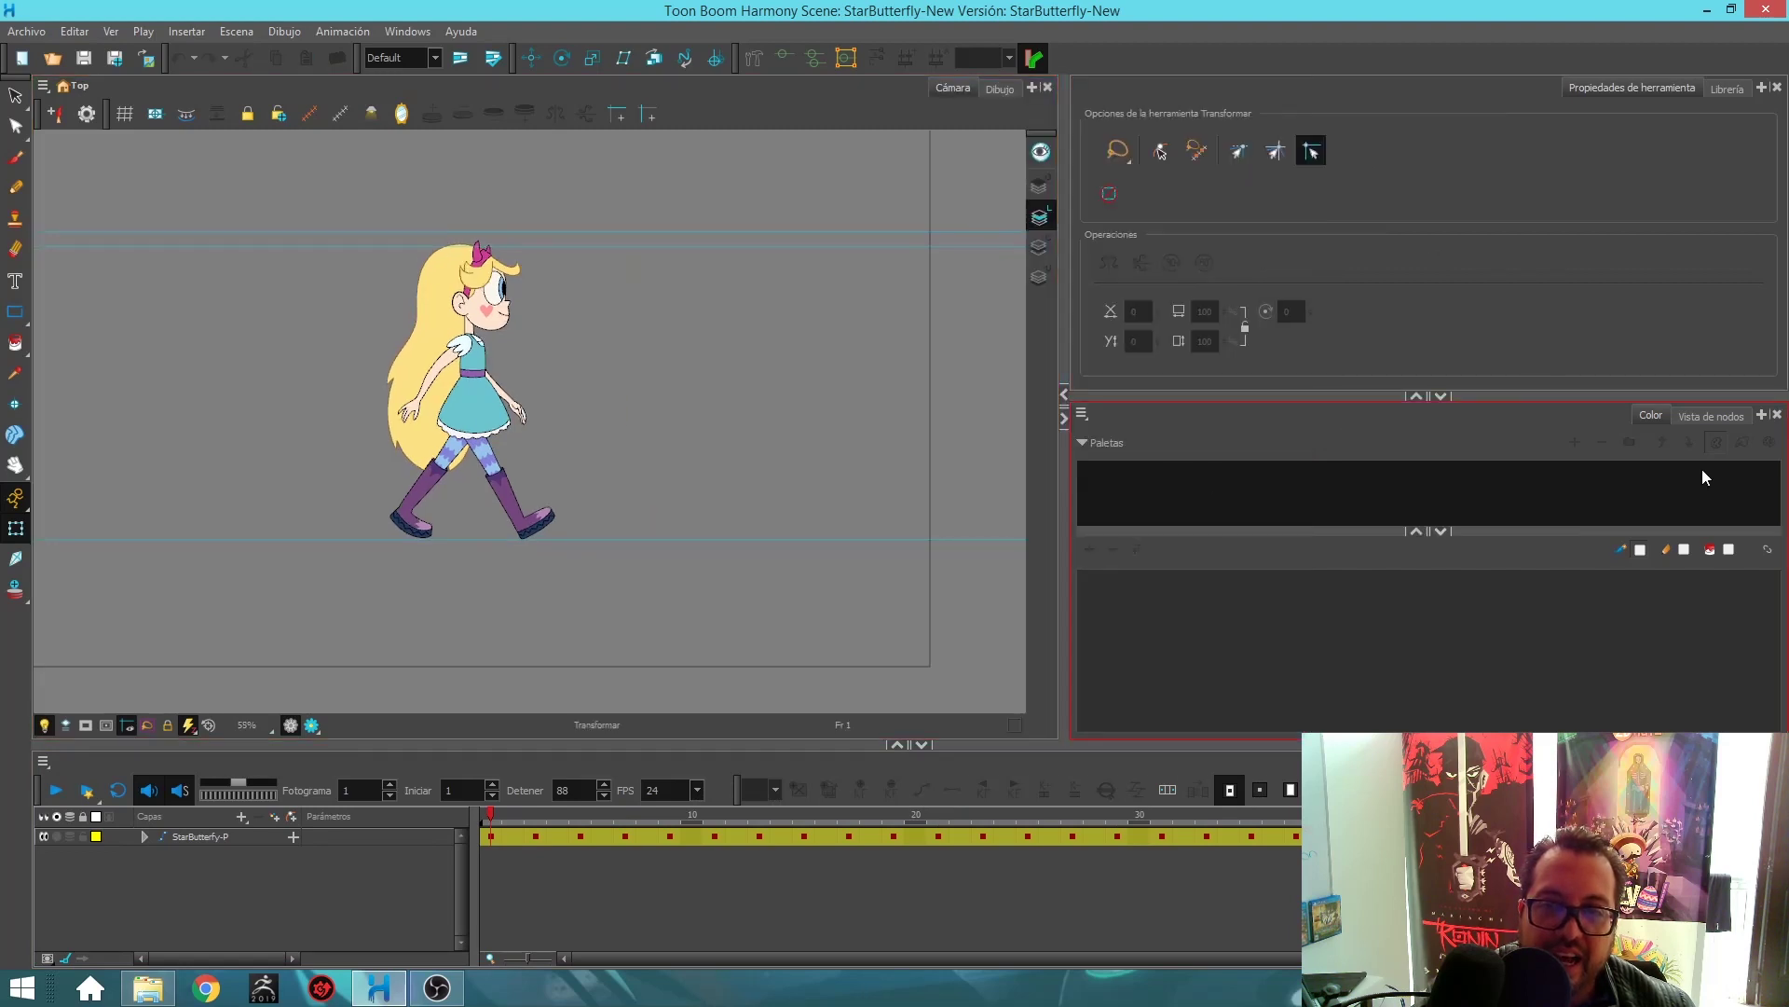
click(1694, 420)
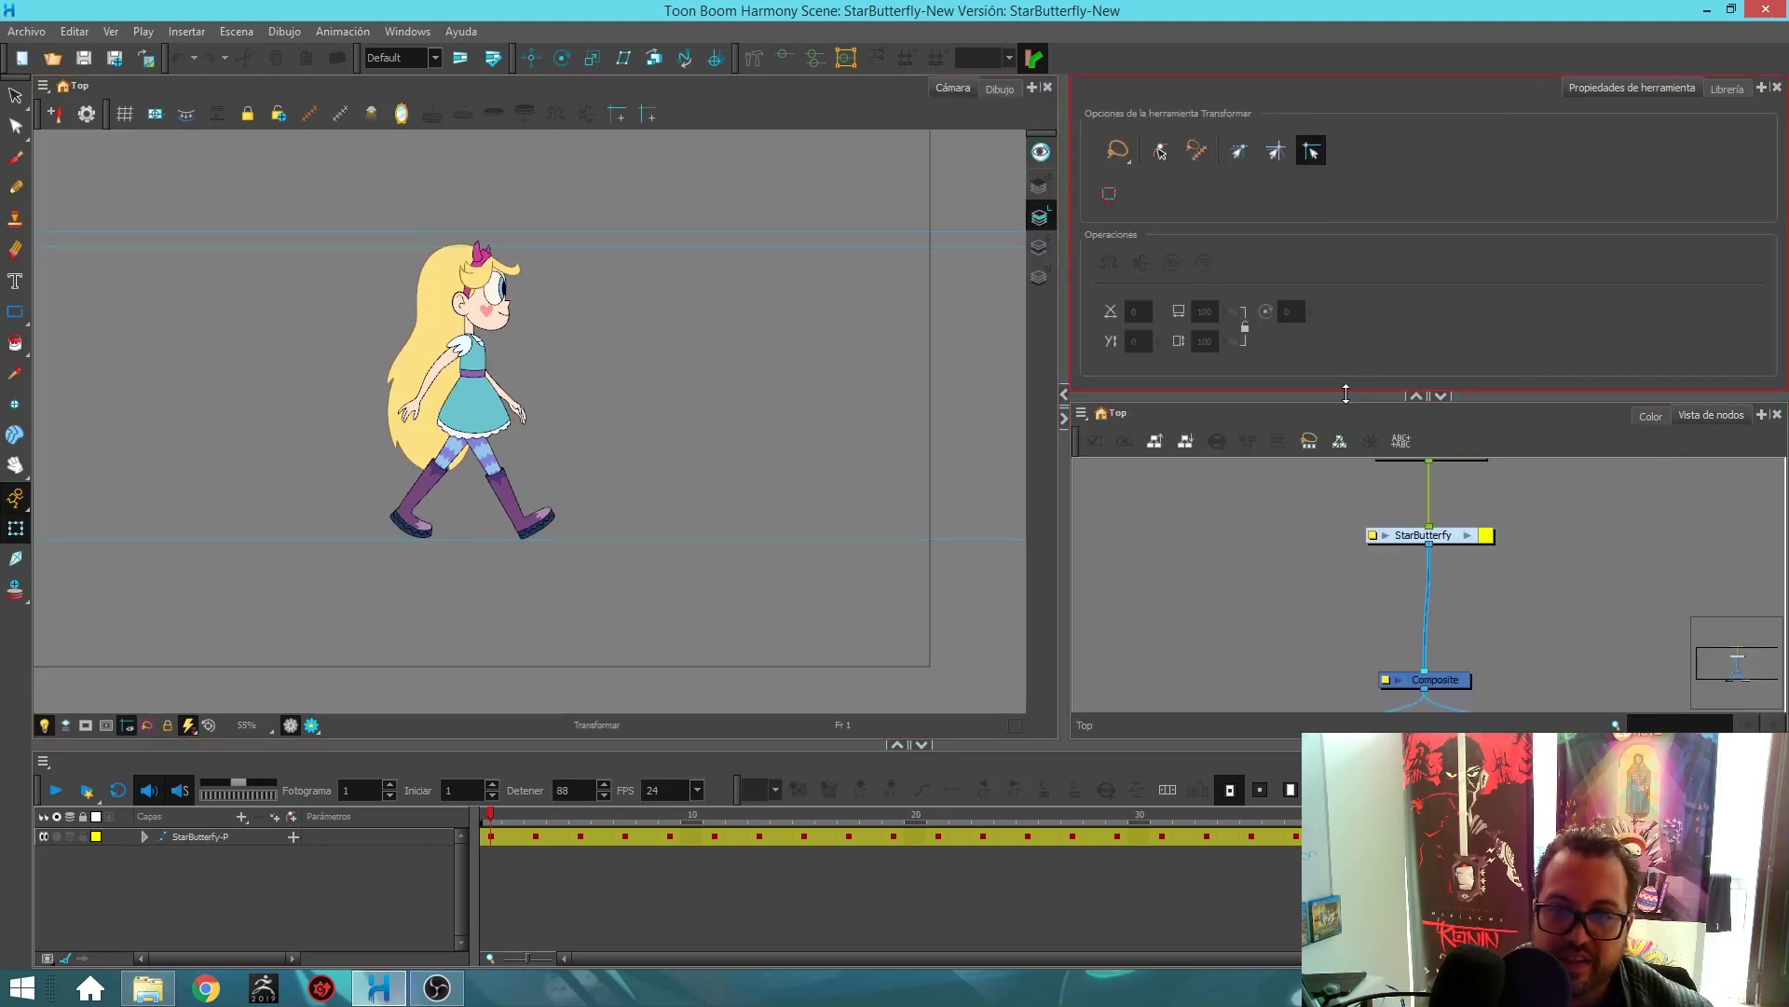
drag(1345, 393, 1346, 277)
drag(1066, 525, 979, 518)
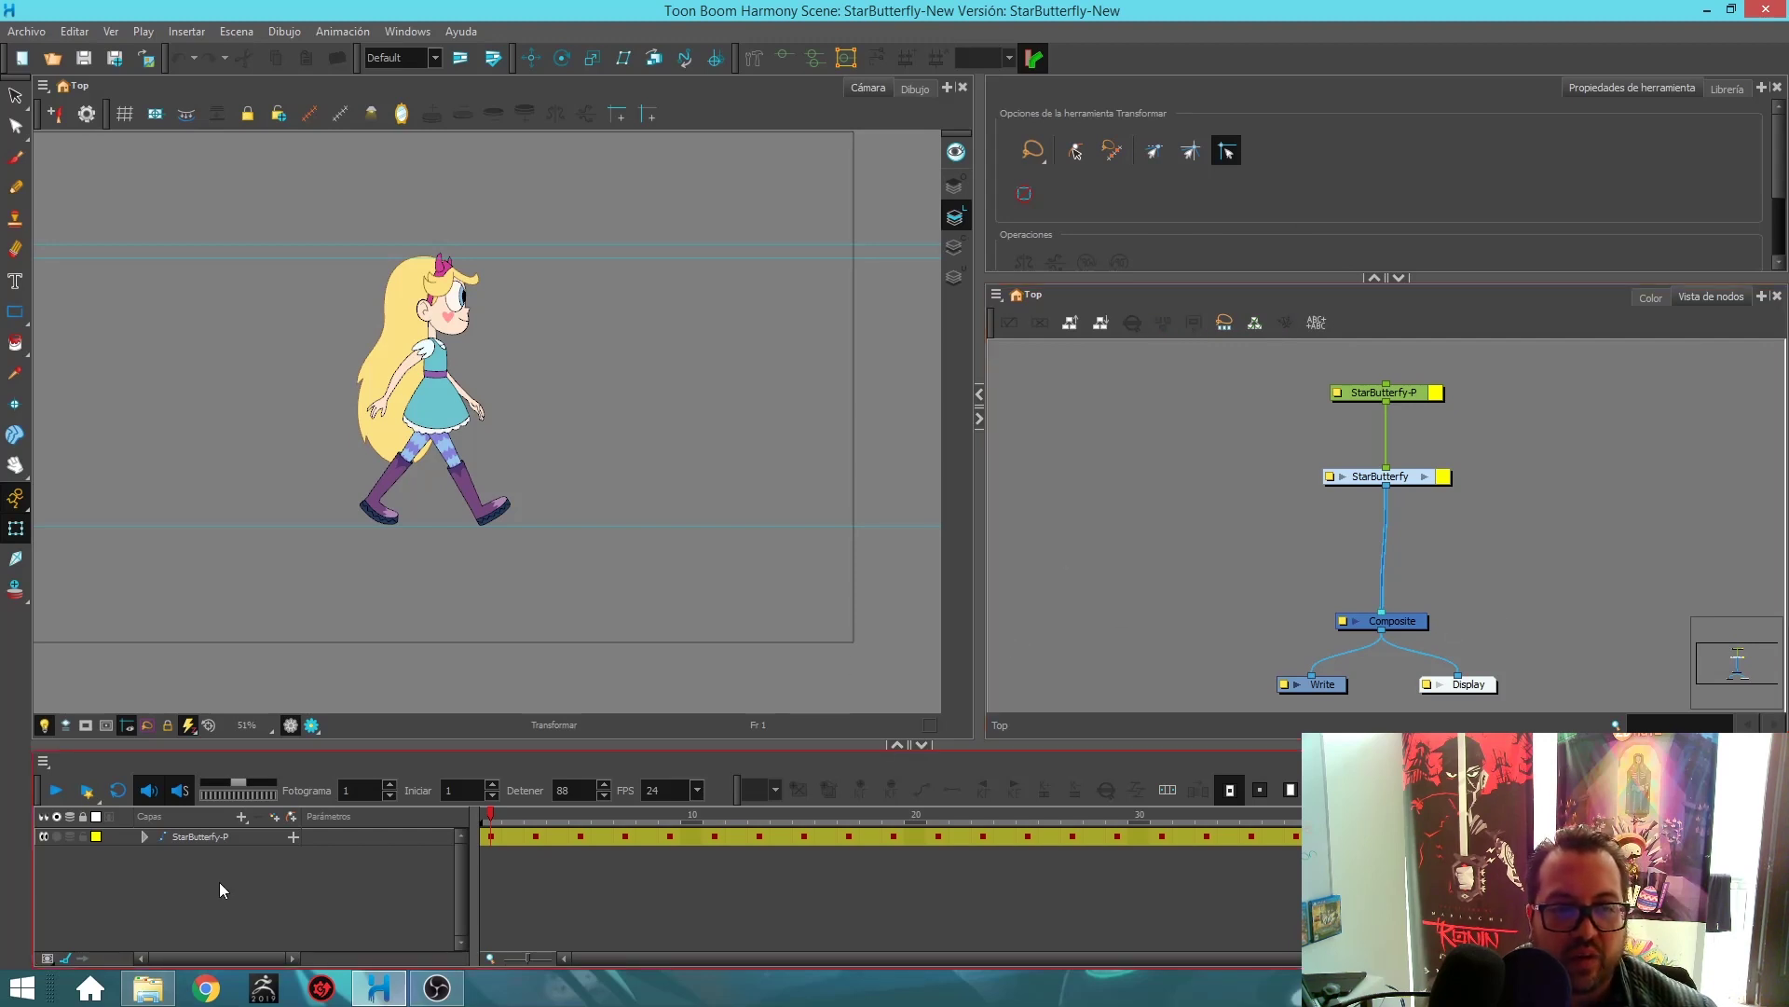
key(space)
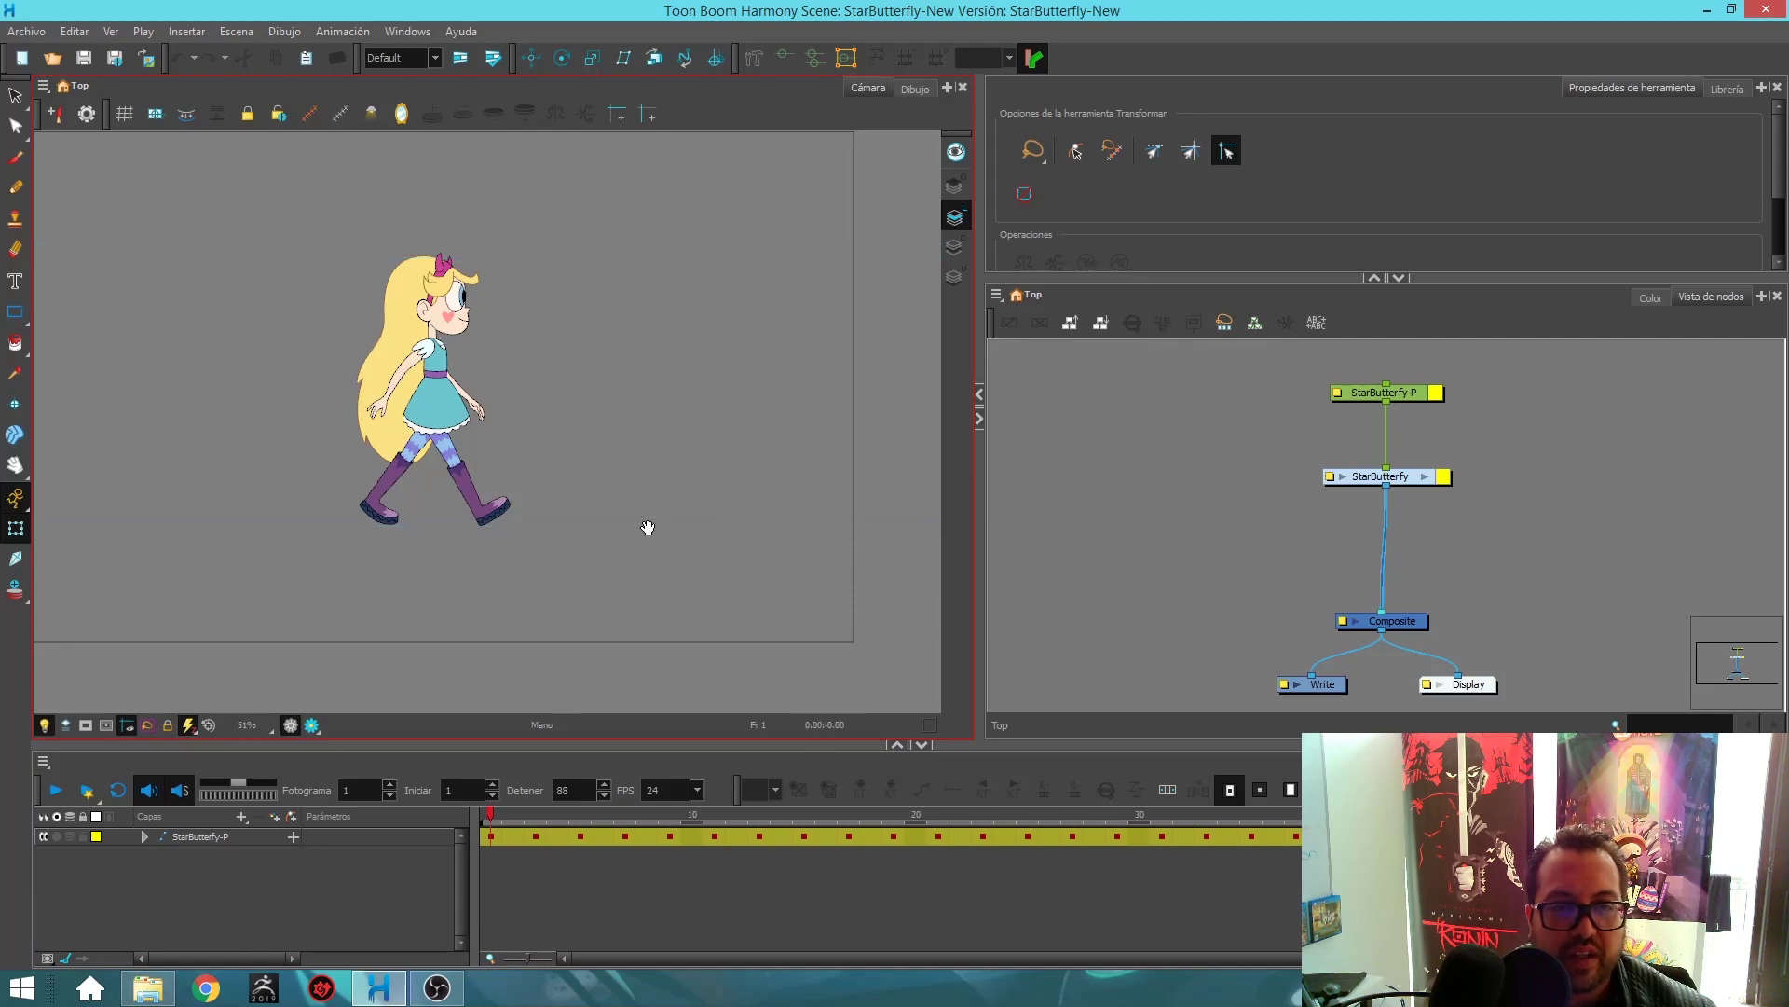
drag(711, 507, 819, 533)
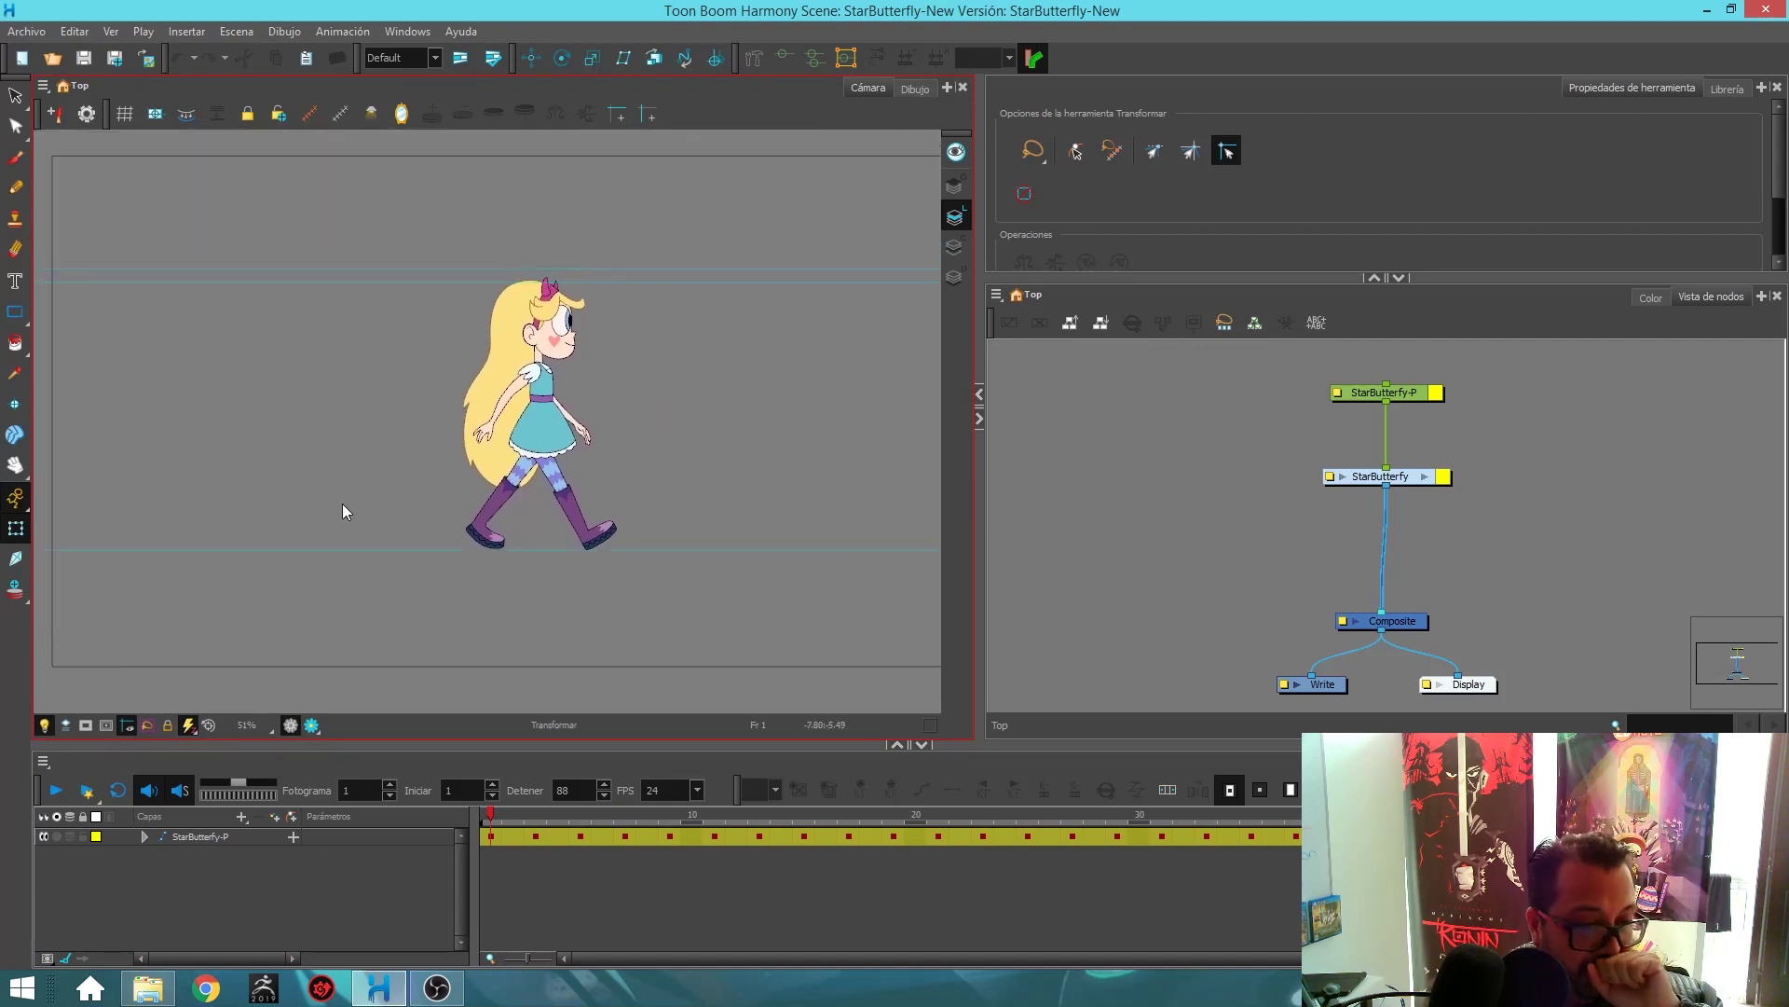
Add a colour card layer to the scene as its background and compare the render preview with the OpenGL view.
click(314, 726)
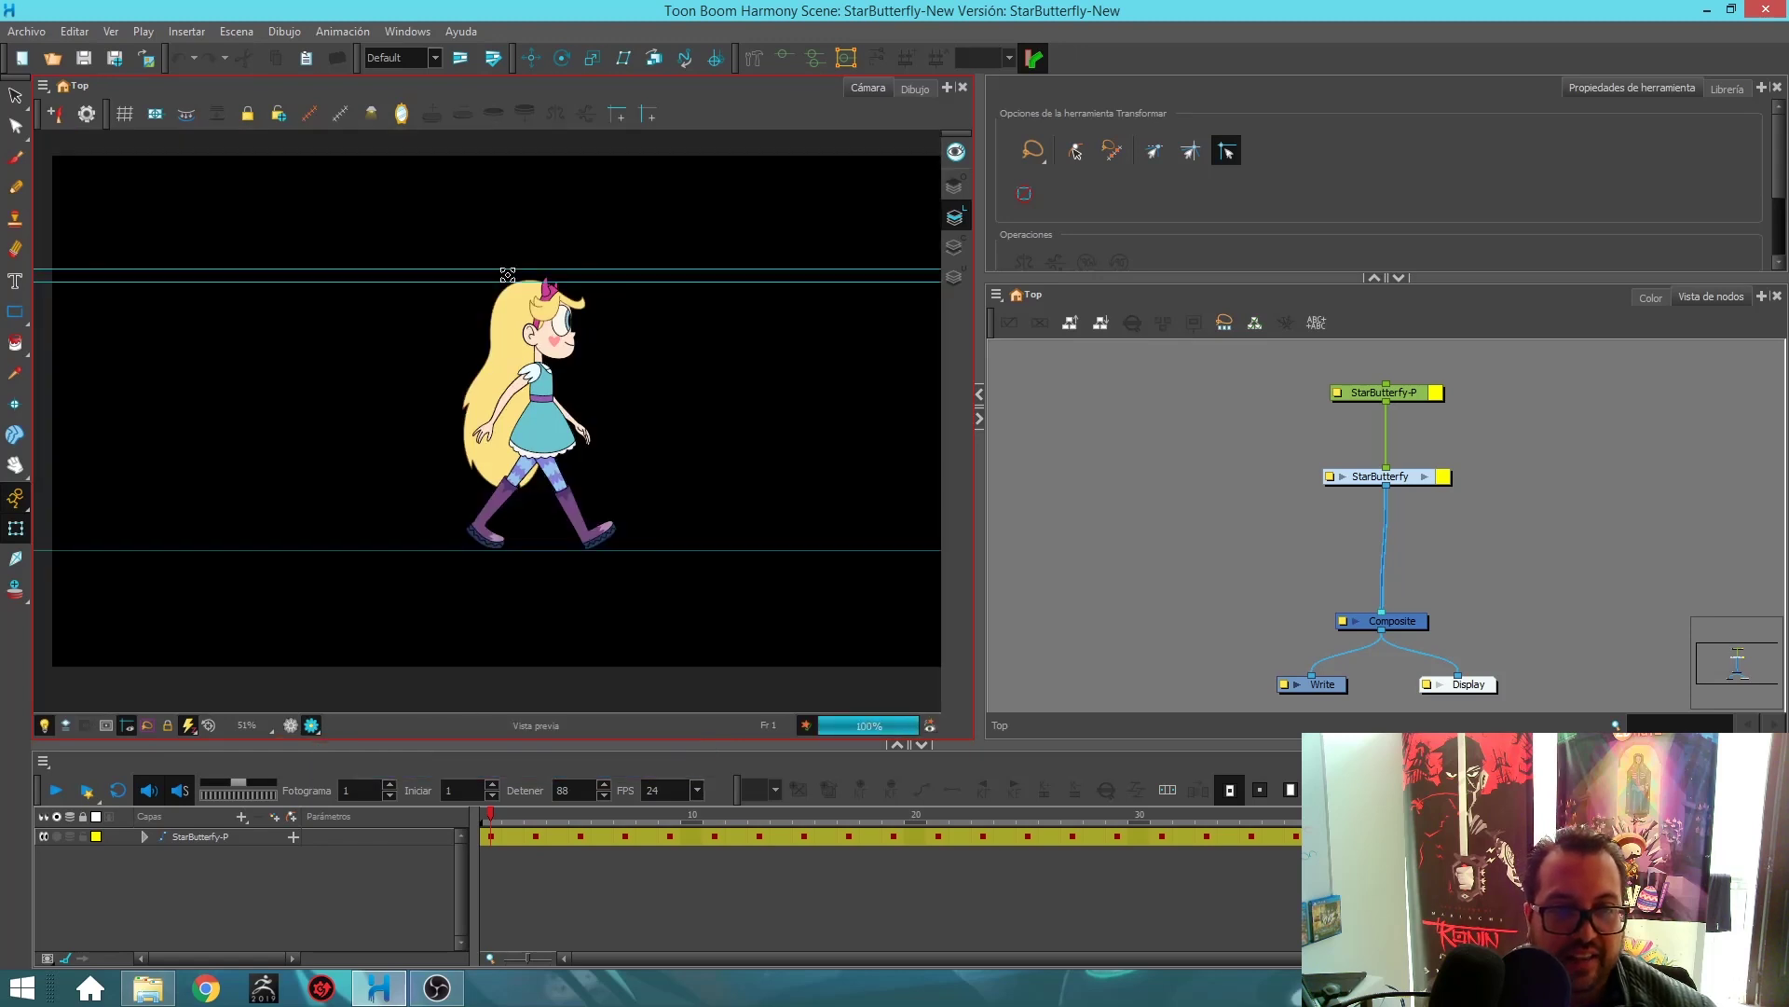
click(292, 726)
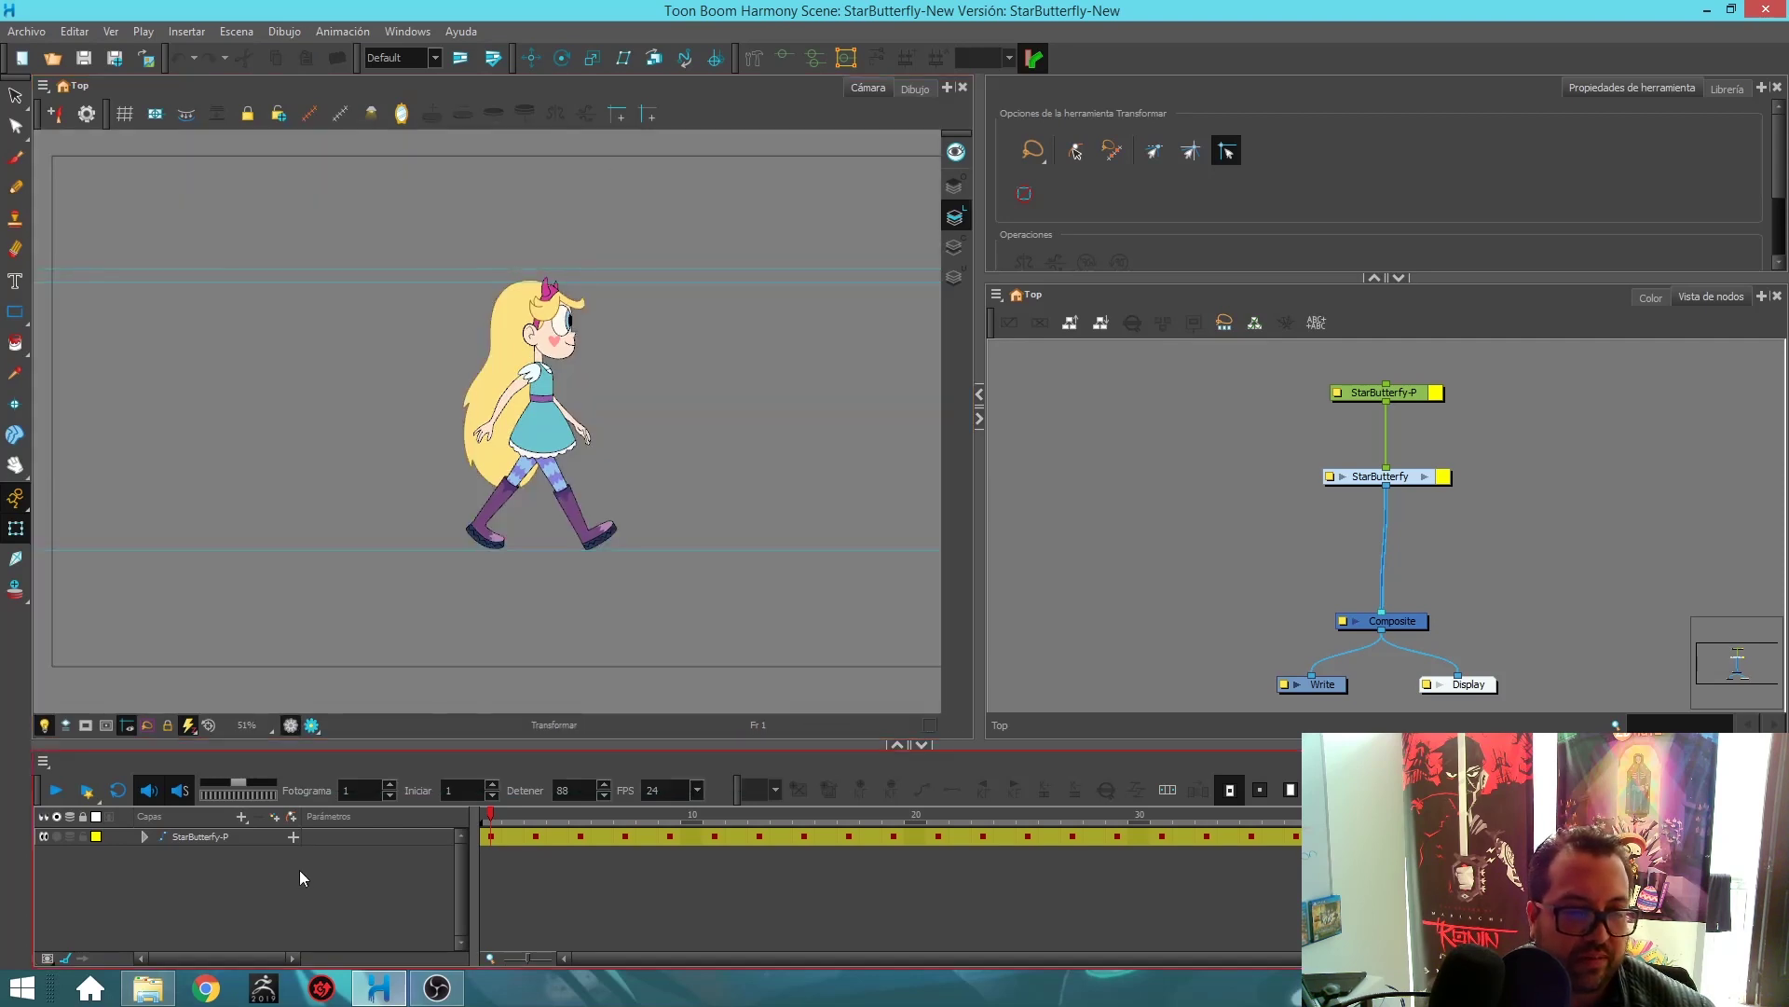
click(238, 818)
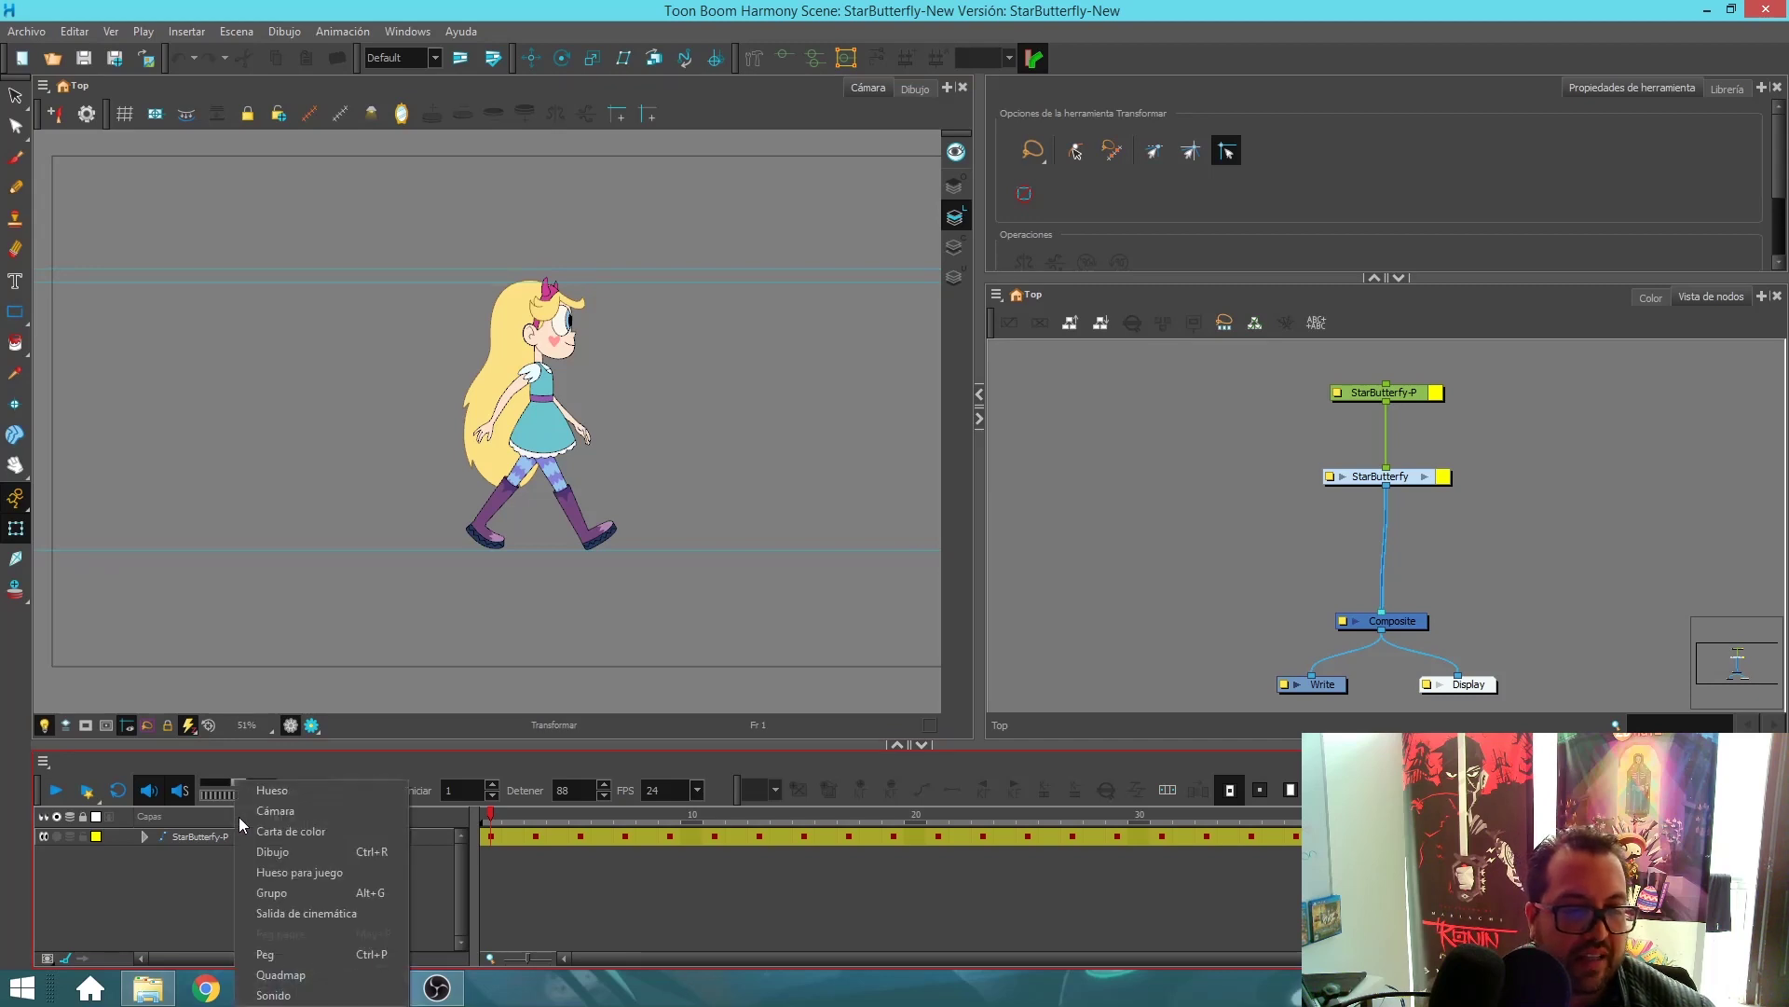
click(293, 832)
click(318, 914)
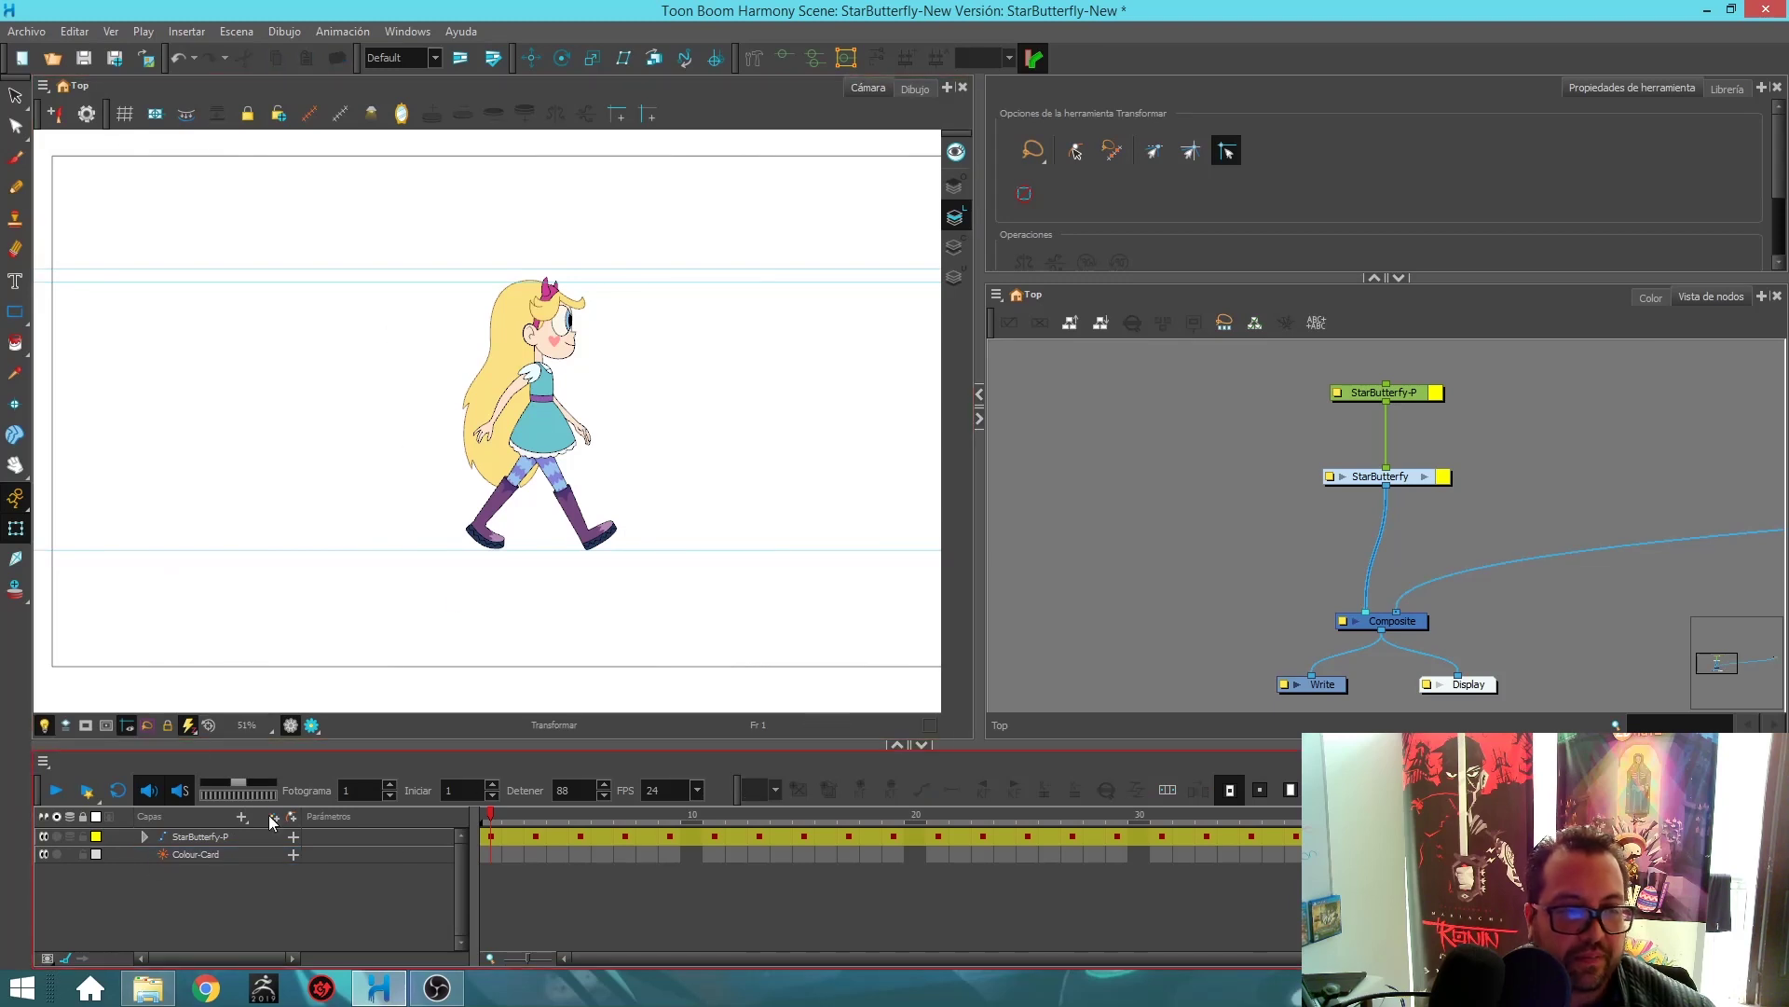
click(311, 726)
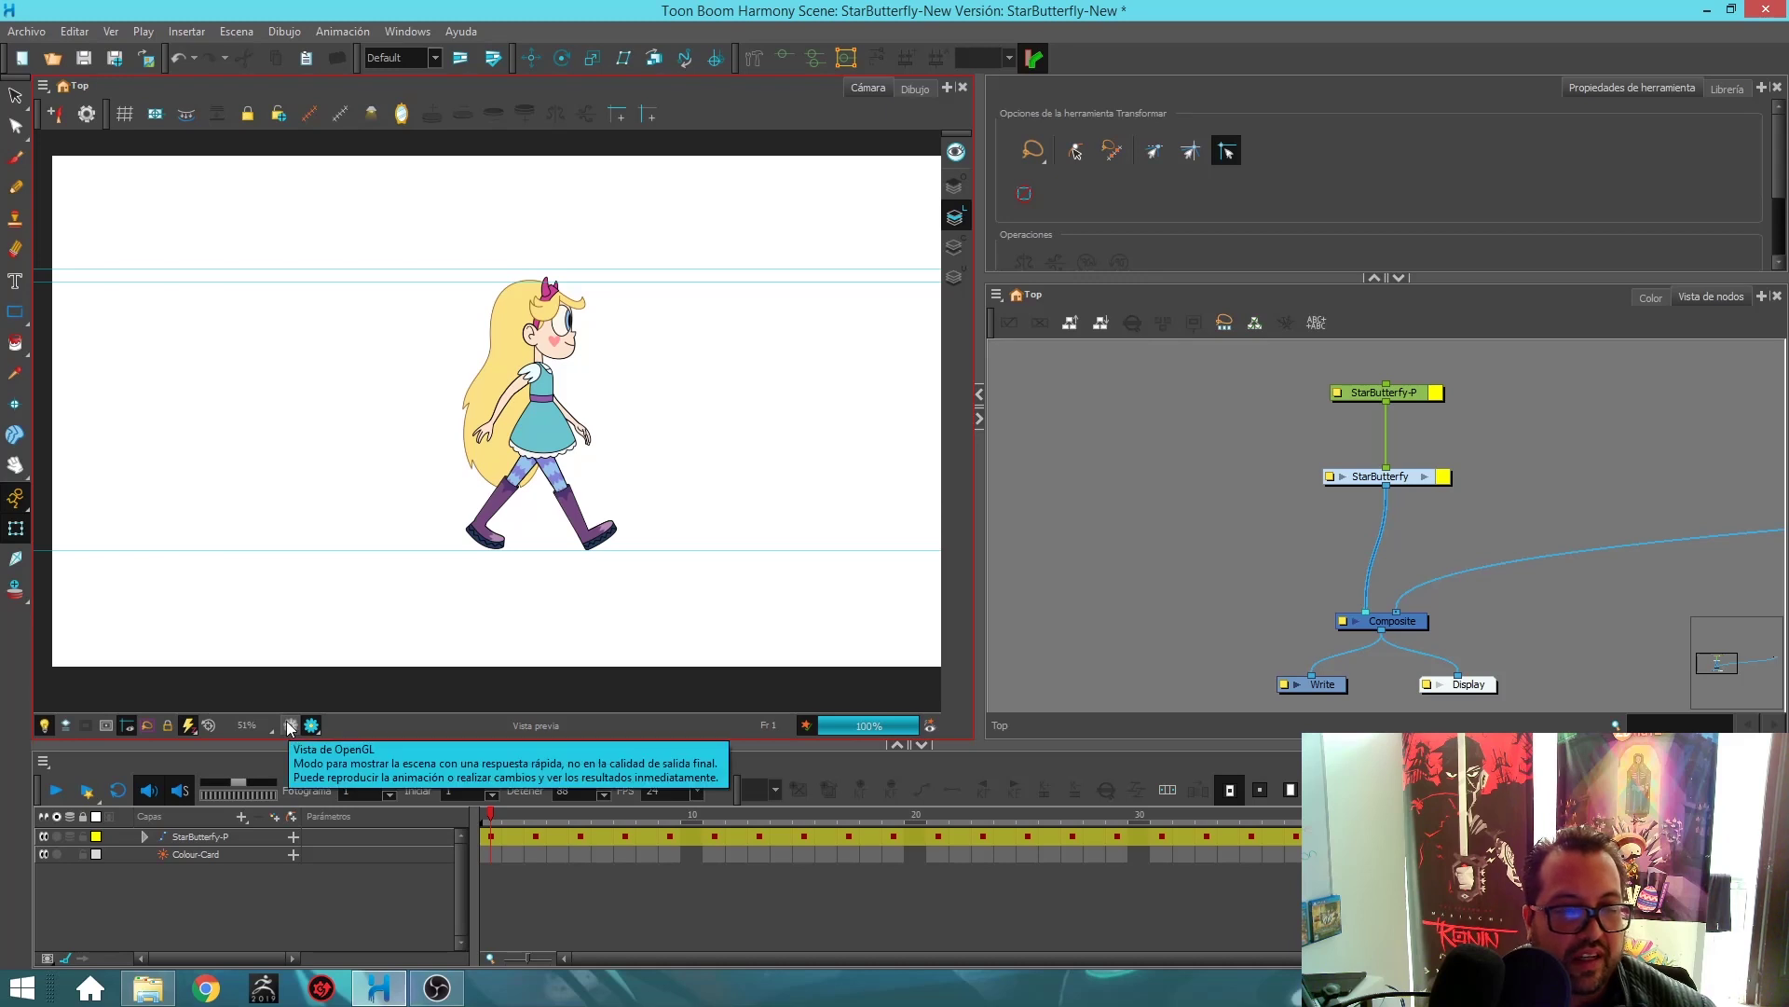
click(290, 725)
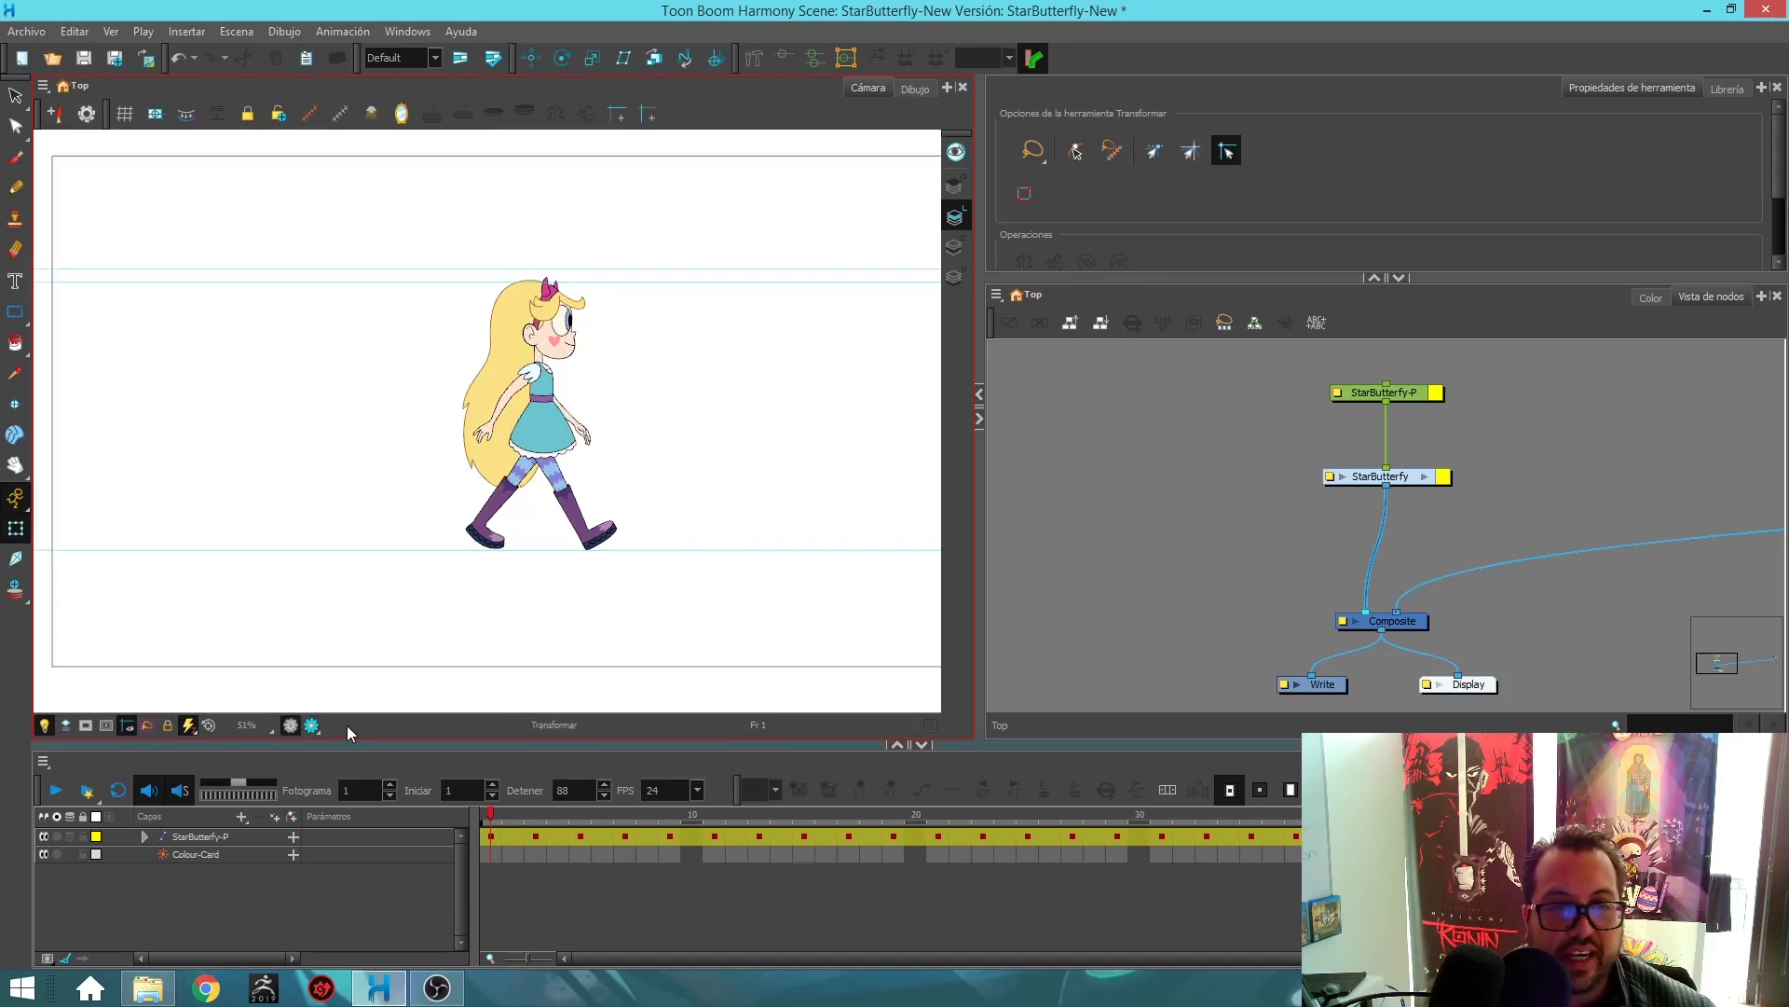
Examine the colour values in the Colour-Card layer's properties and close them.
double_click(237, 853)
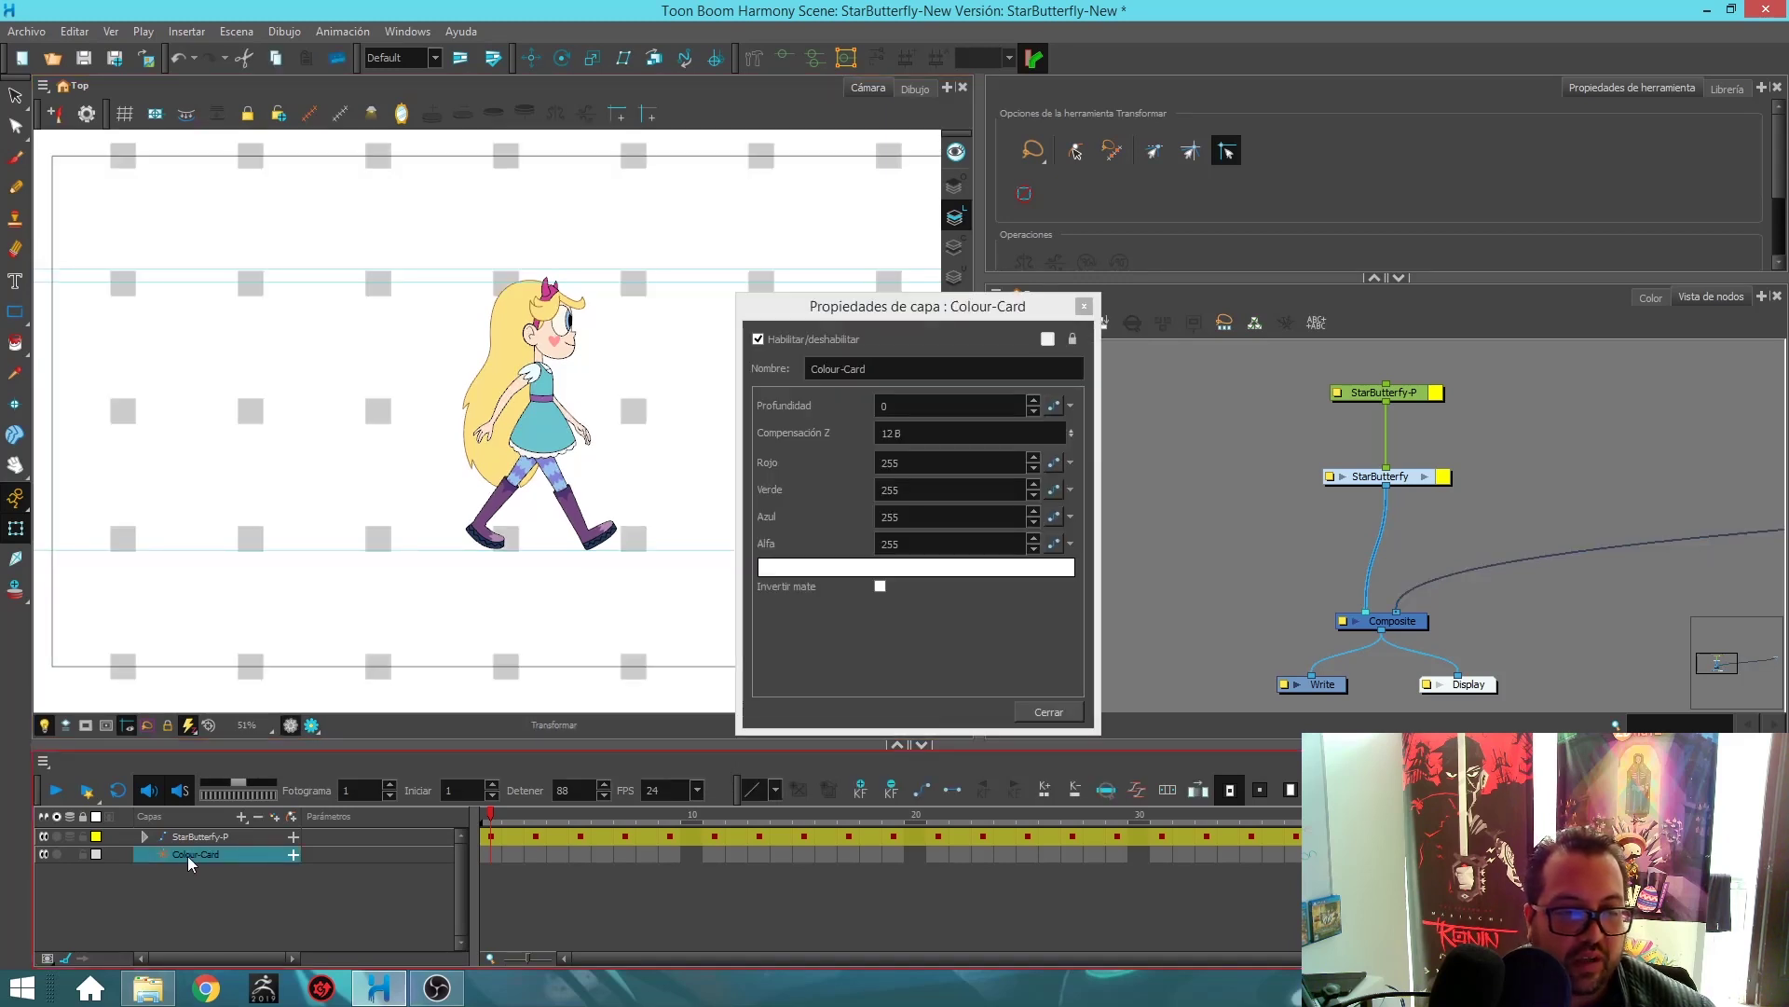
click(990, 270)
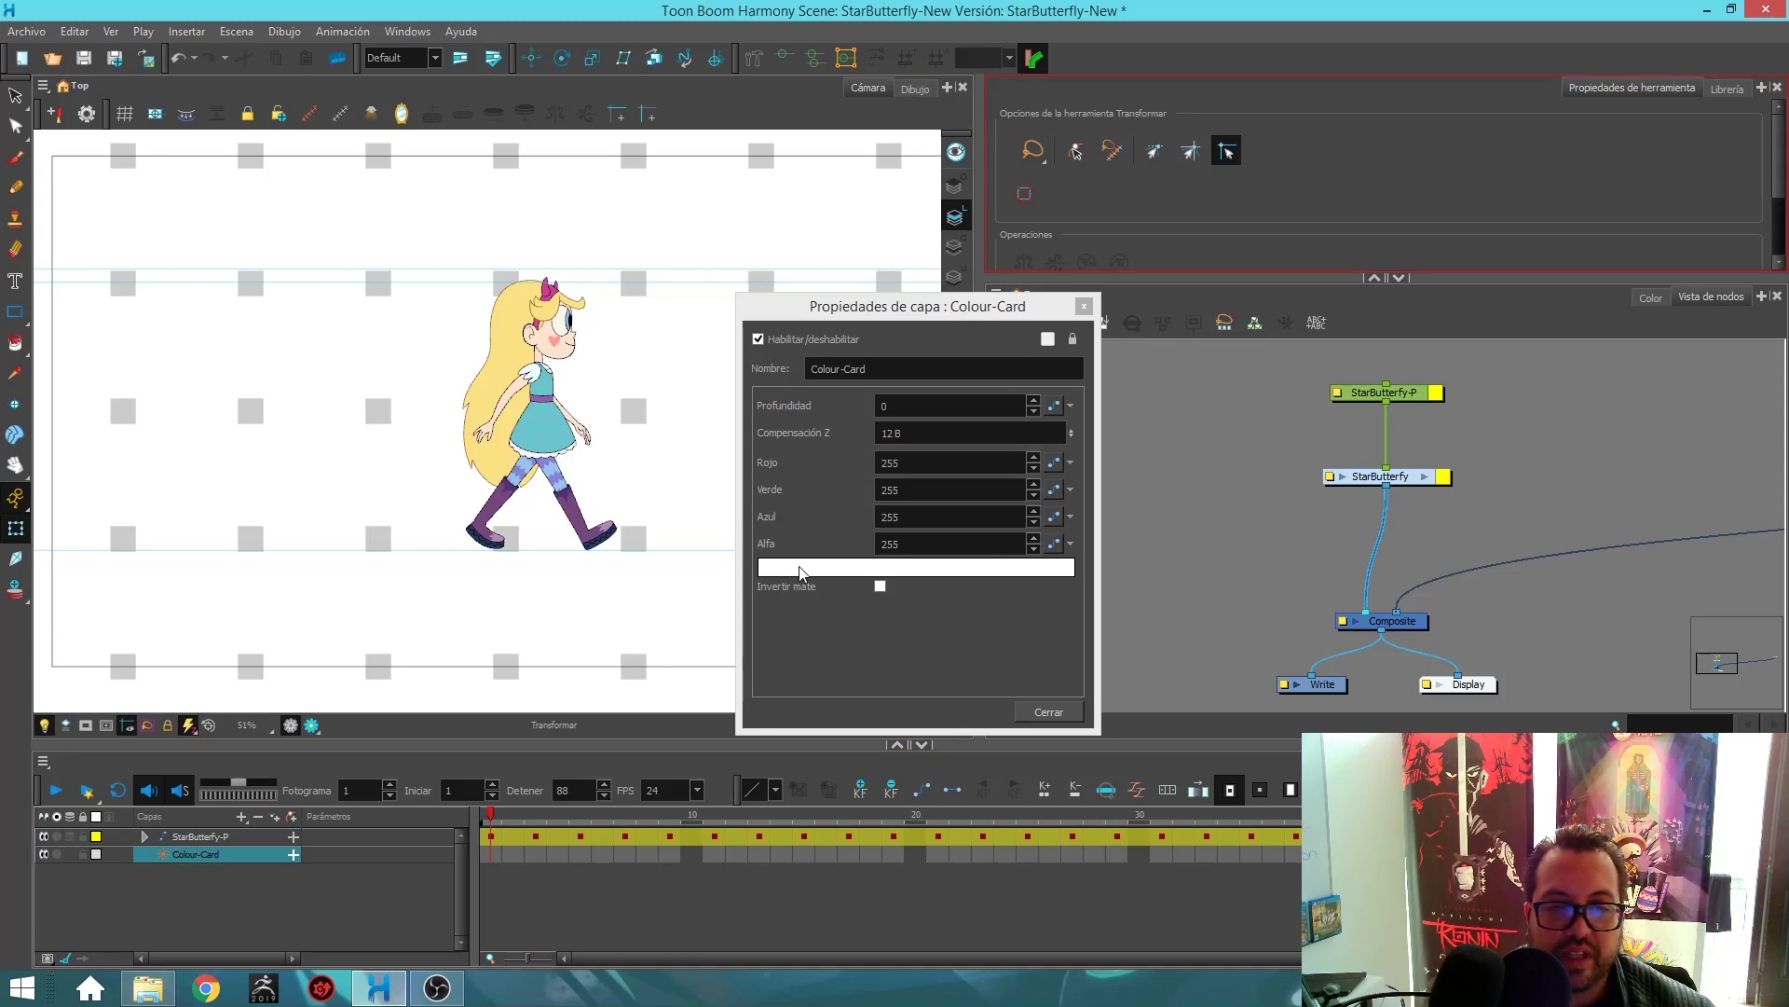
click(969, 307)
drag(969, 308, 905, 180)
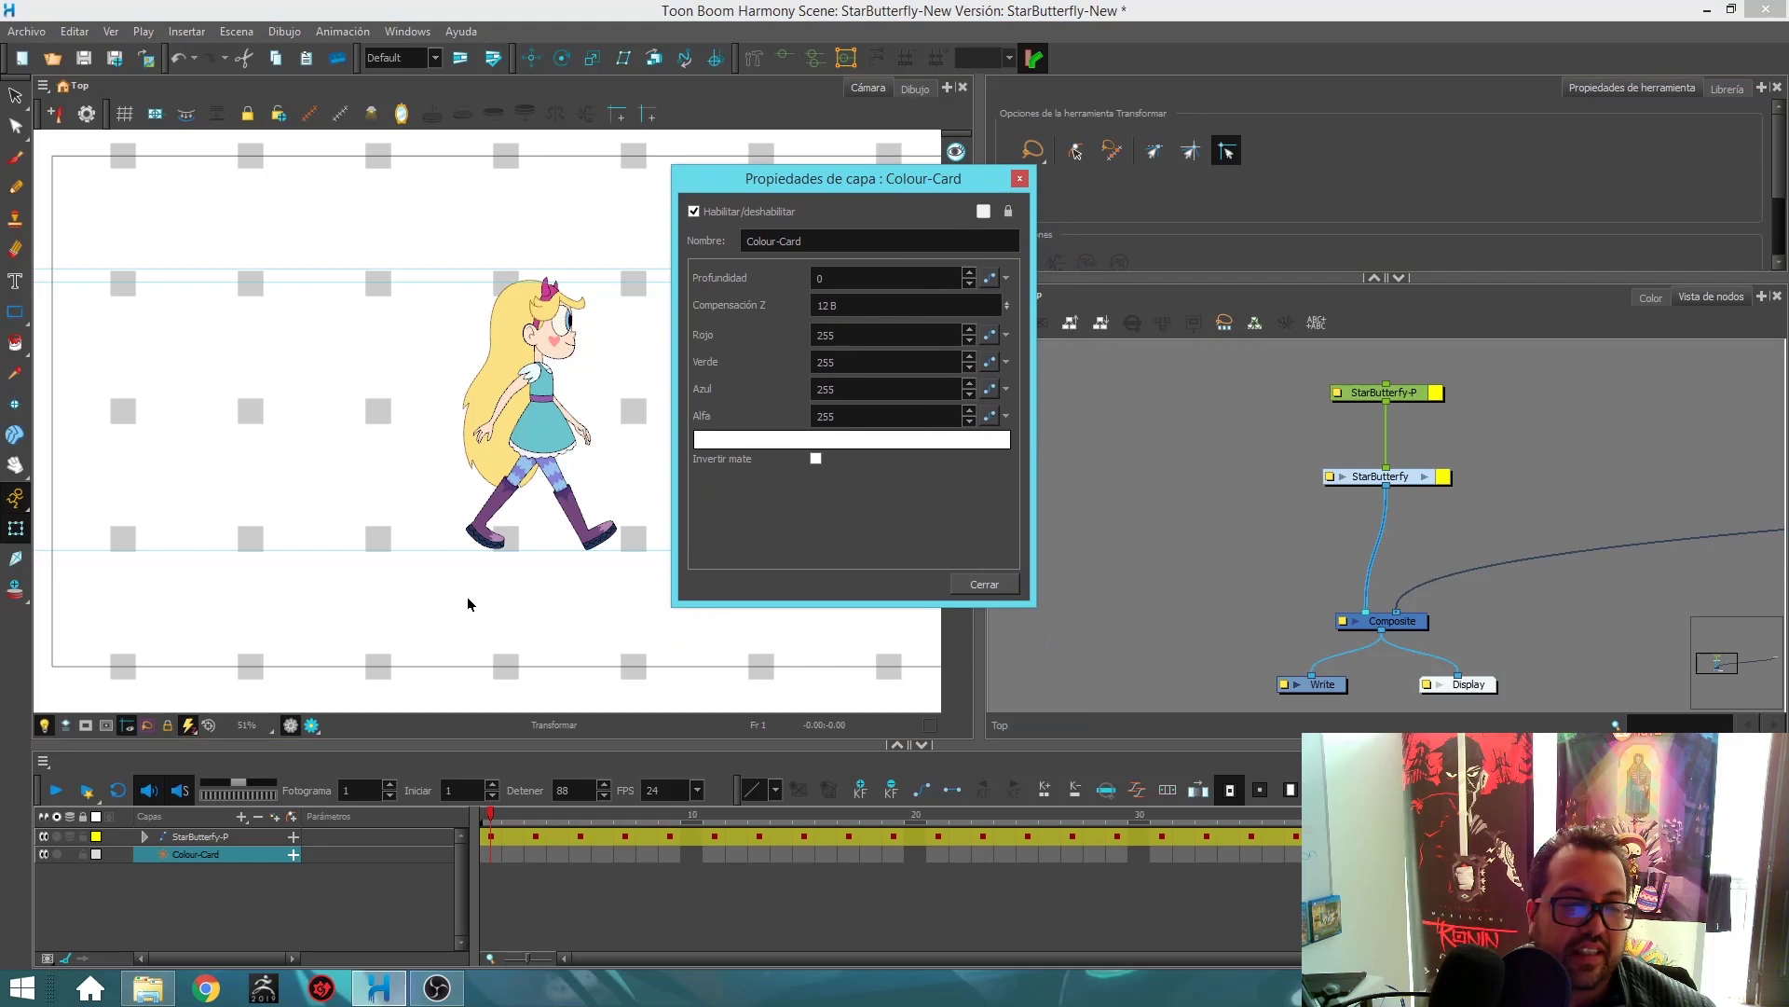
click(1020, 178)
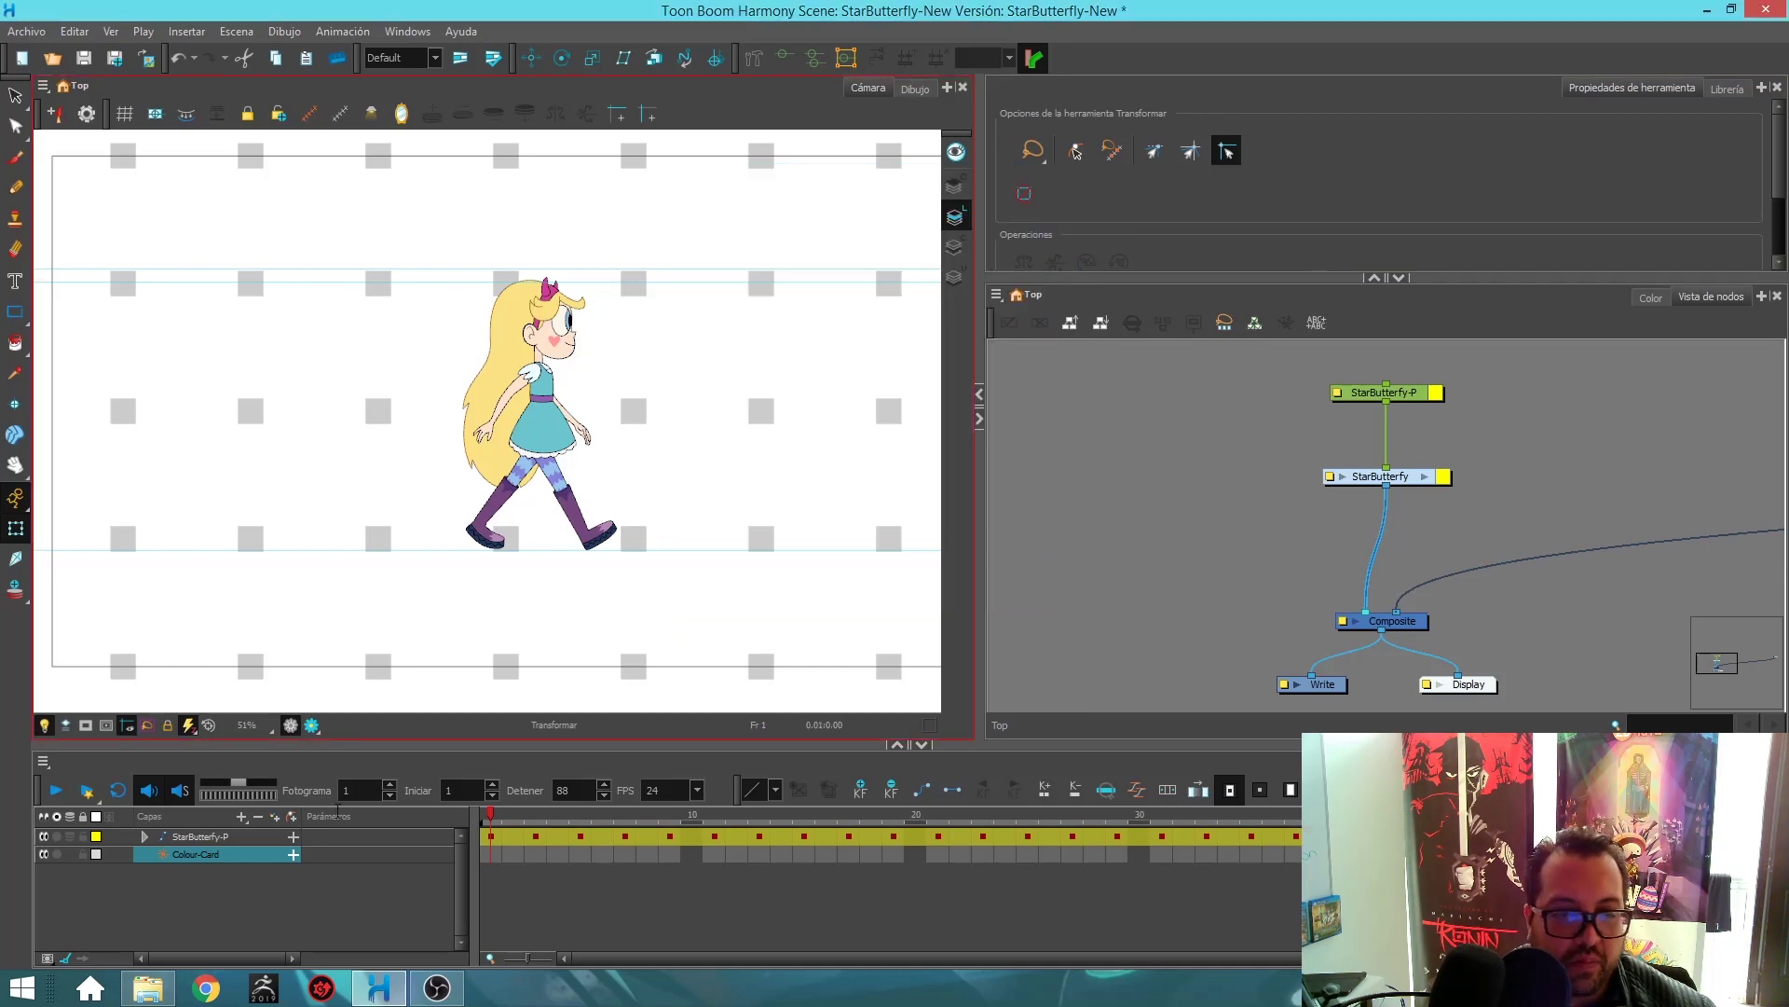
Lock the Colour-Card layer and check that the StarButterfly-P peg can be selected on its own.
click(83, 855)
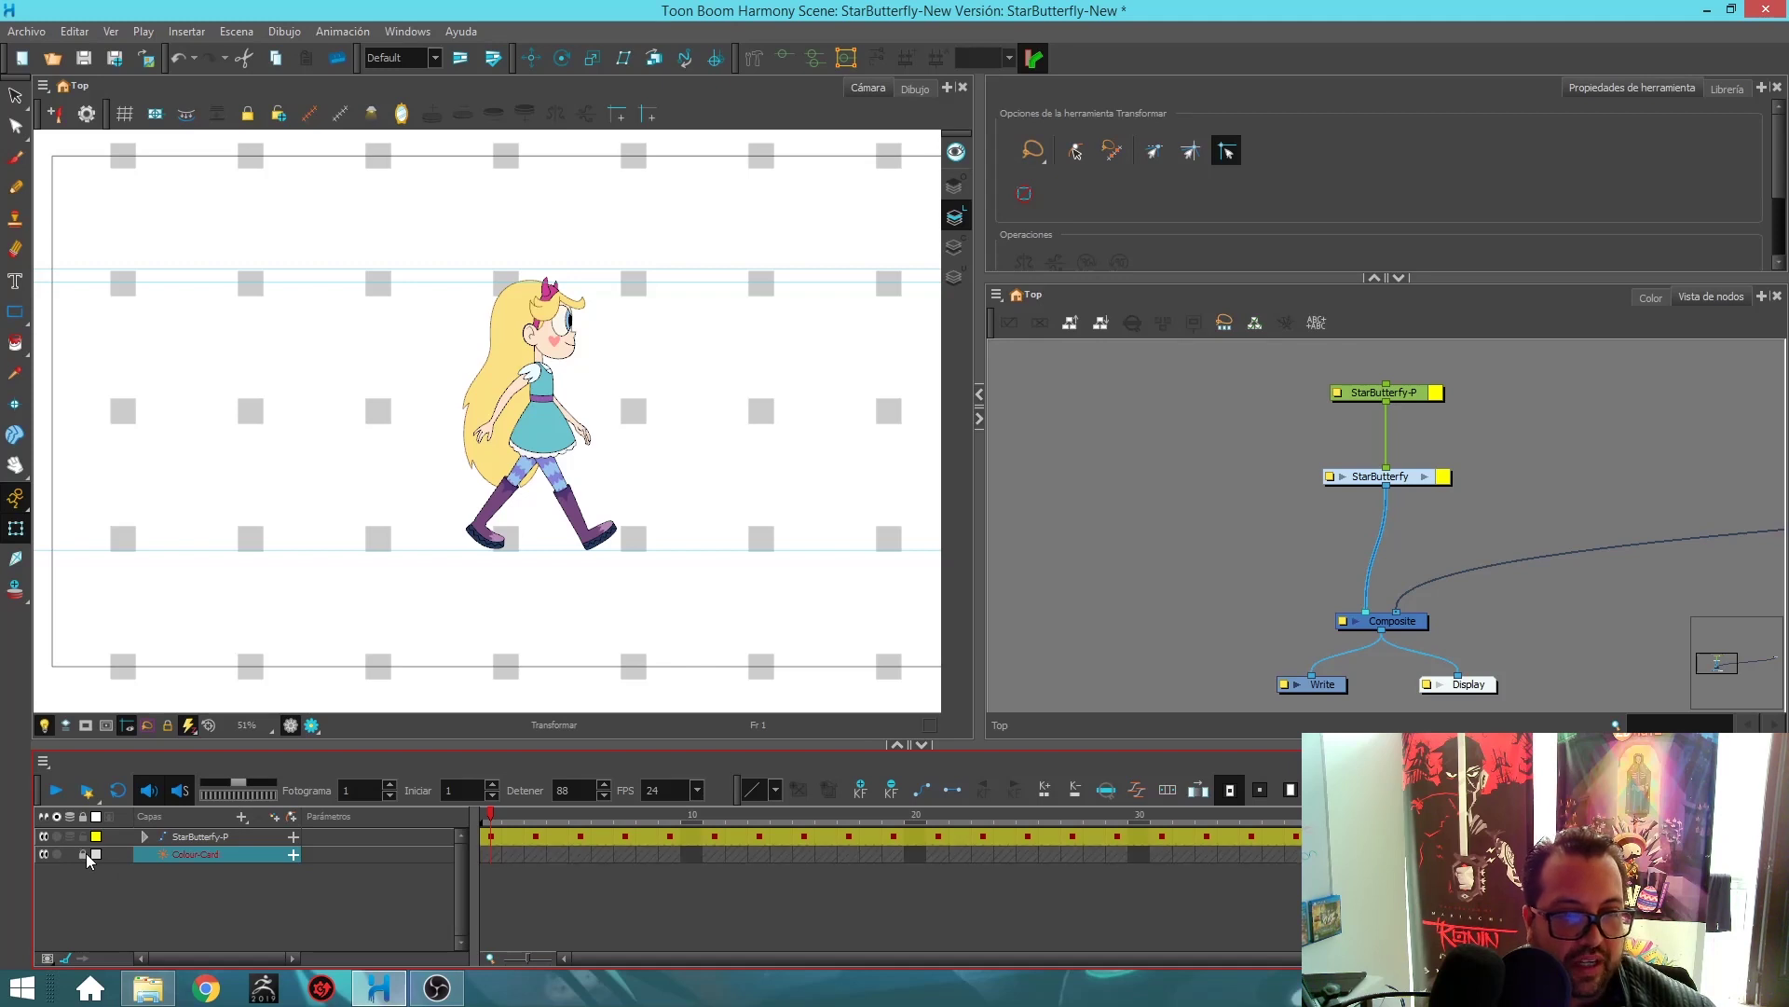
click(225, 836)
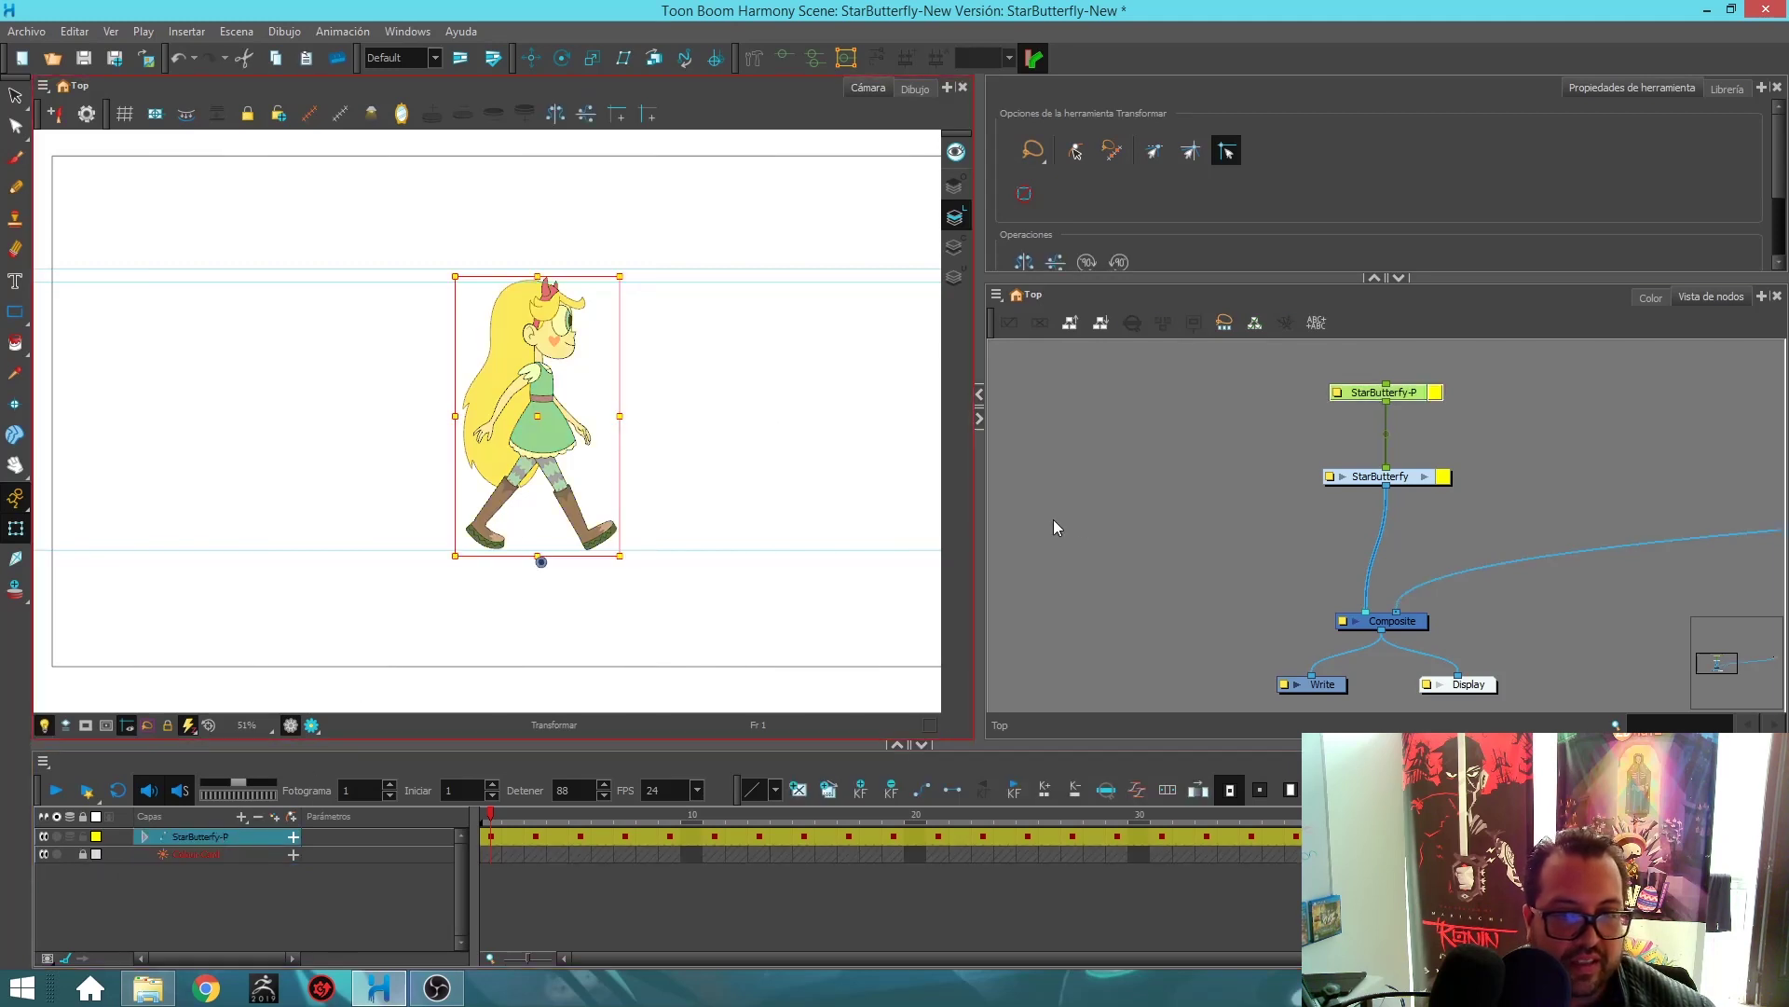
click(1127, 529)
click(1226, 231)
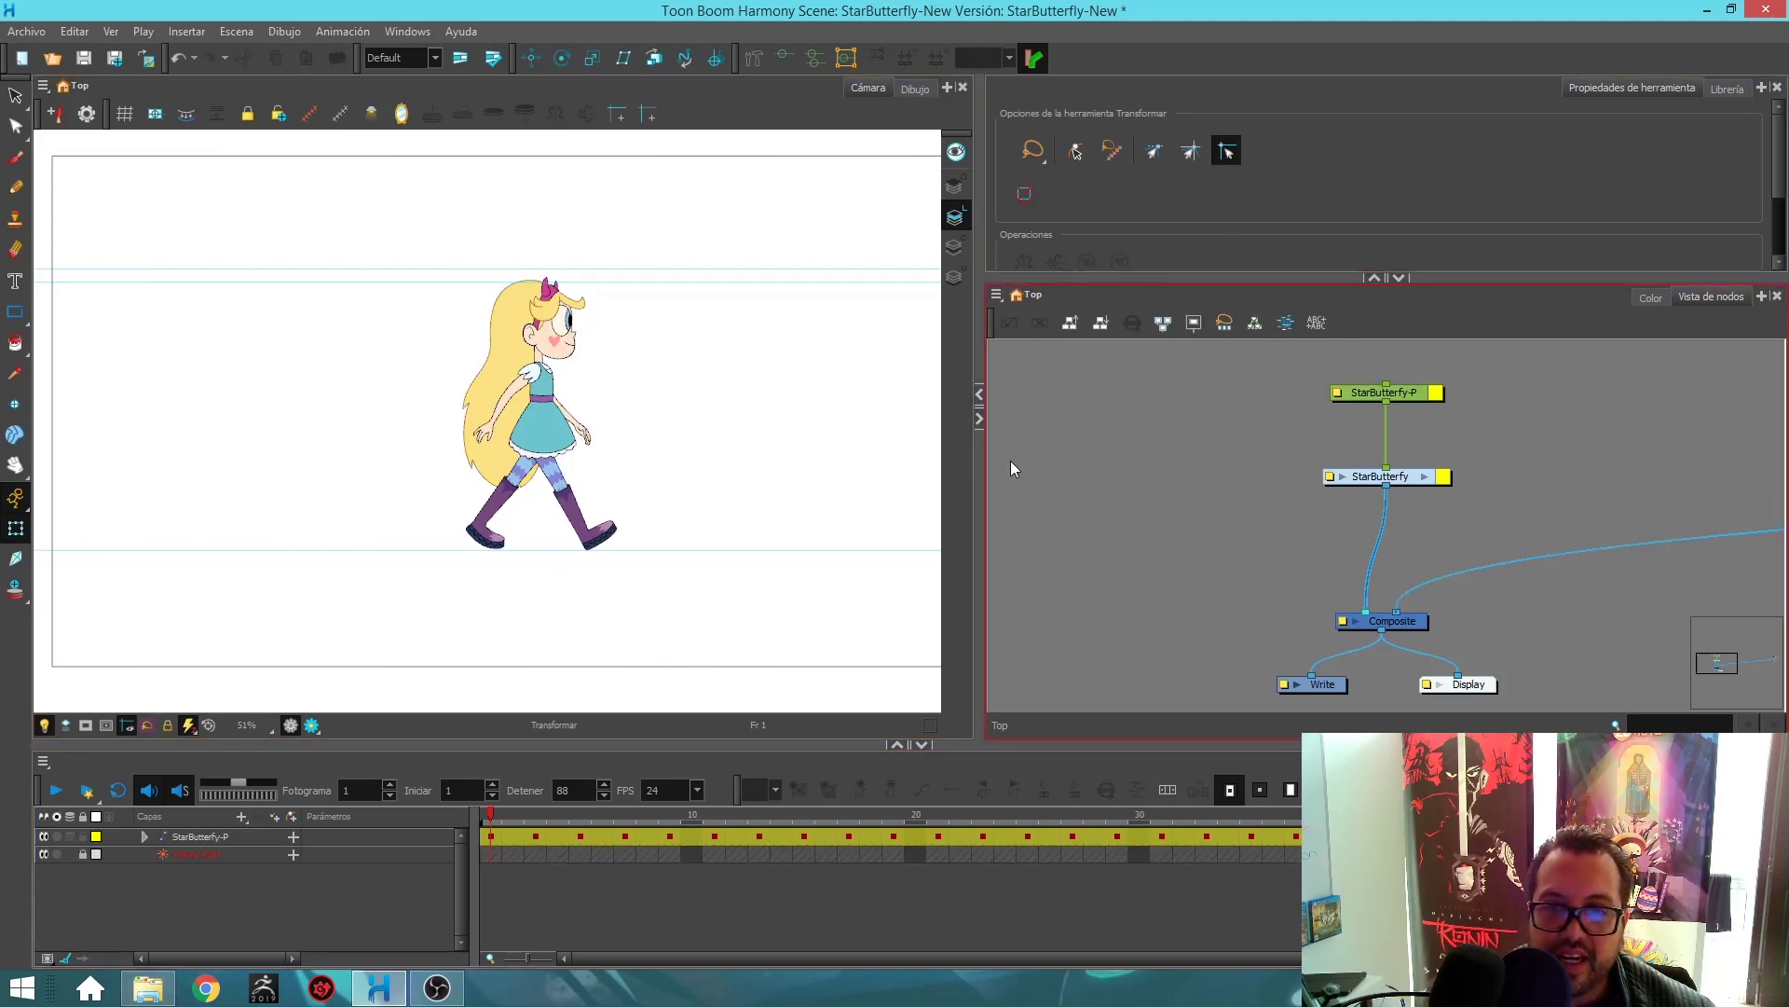
Enlarge the node view and add an Apply-Peg-Transformation node beside the StarButterfly node's connection to the Composite.
drag(974, 483, 870, 484)
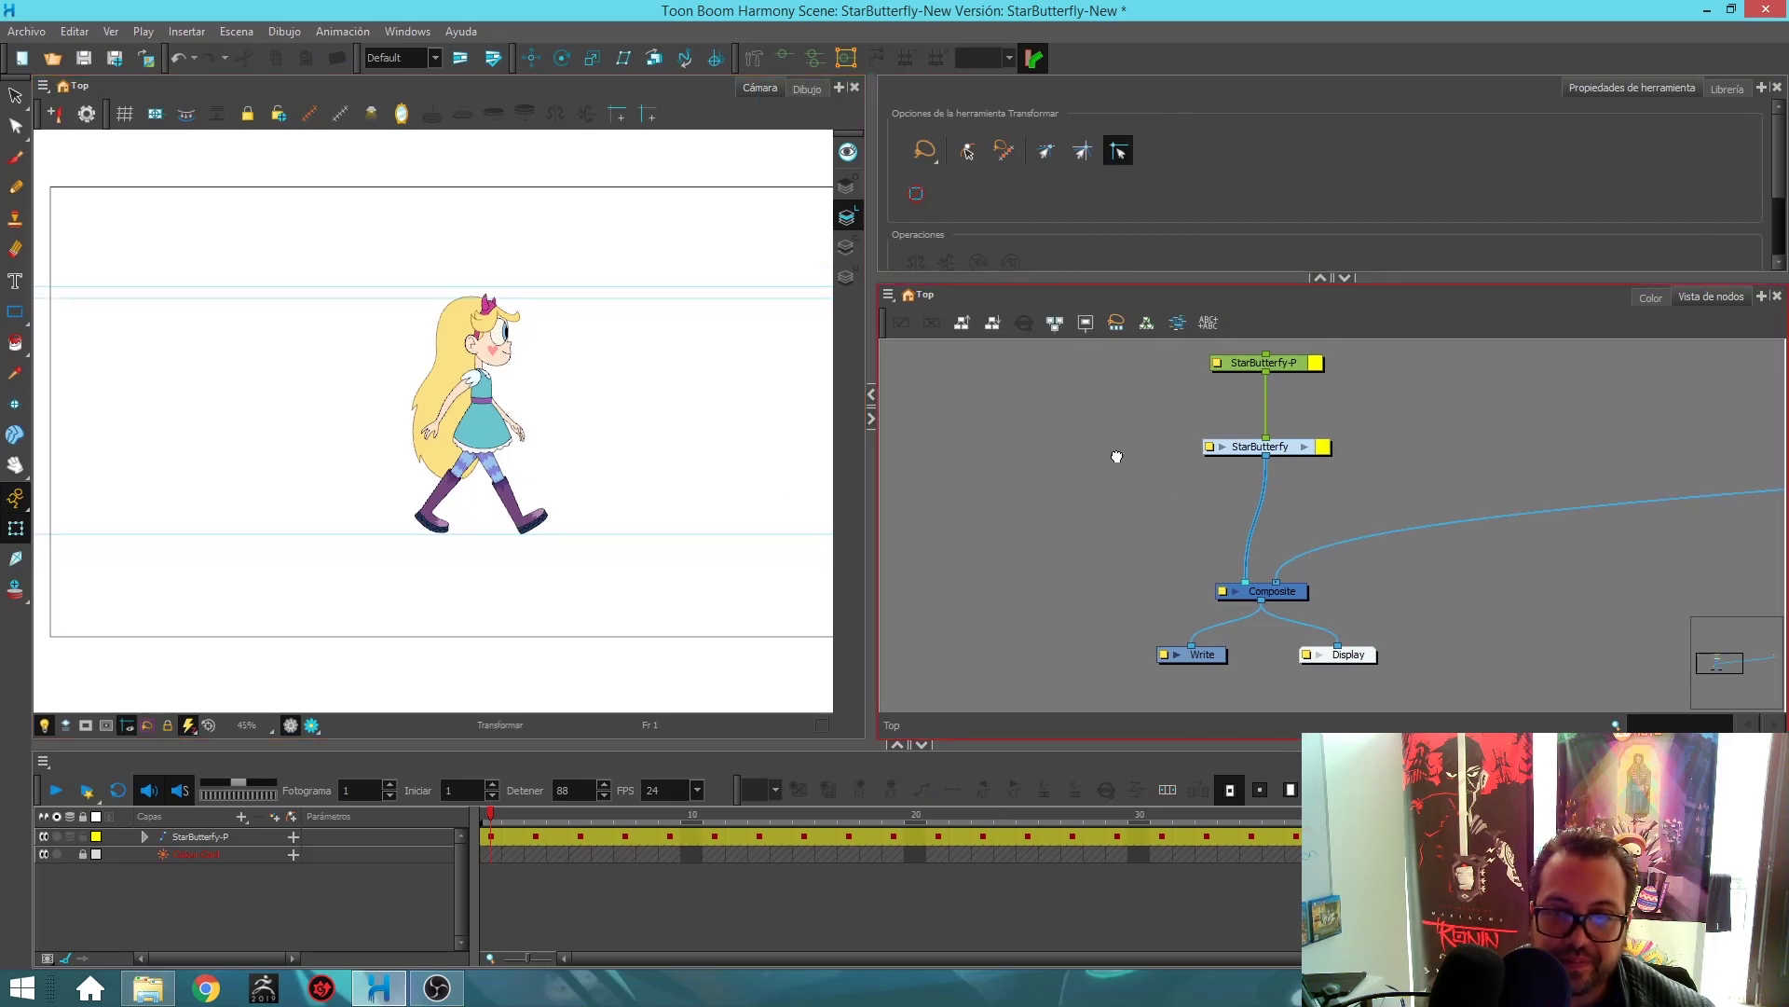
drag(1178, 276, 1178, 204)
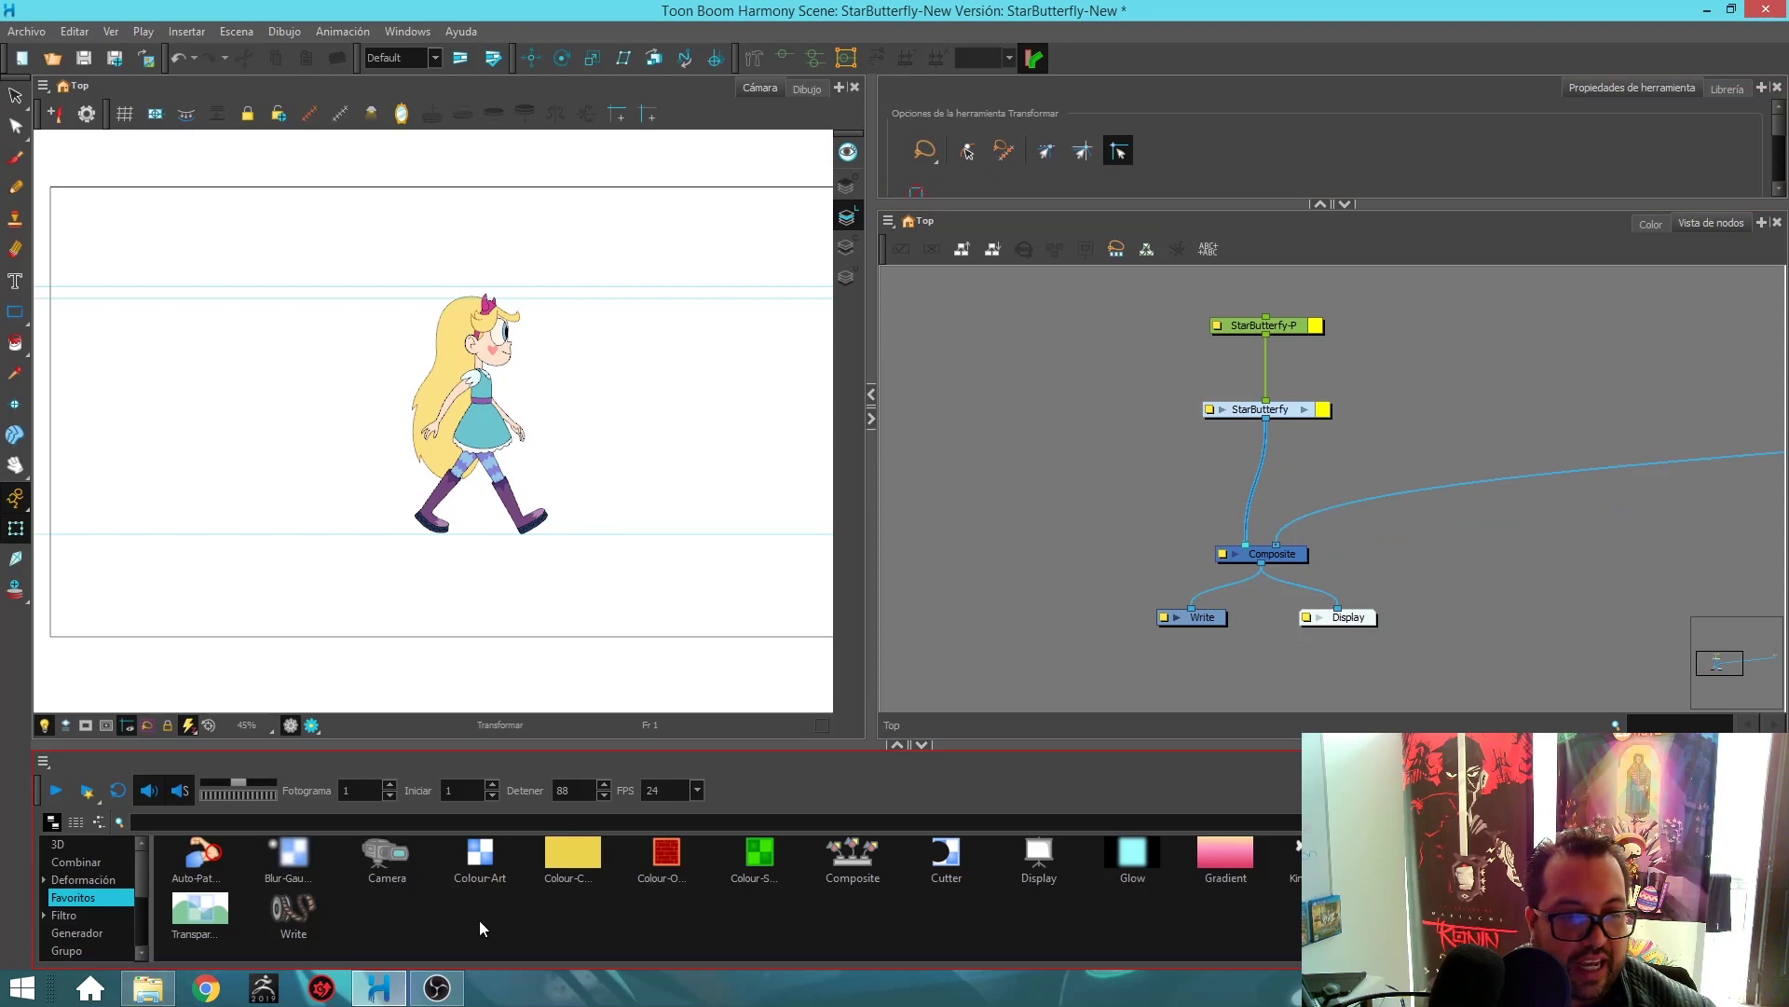
click(310, 822)
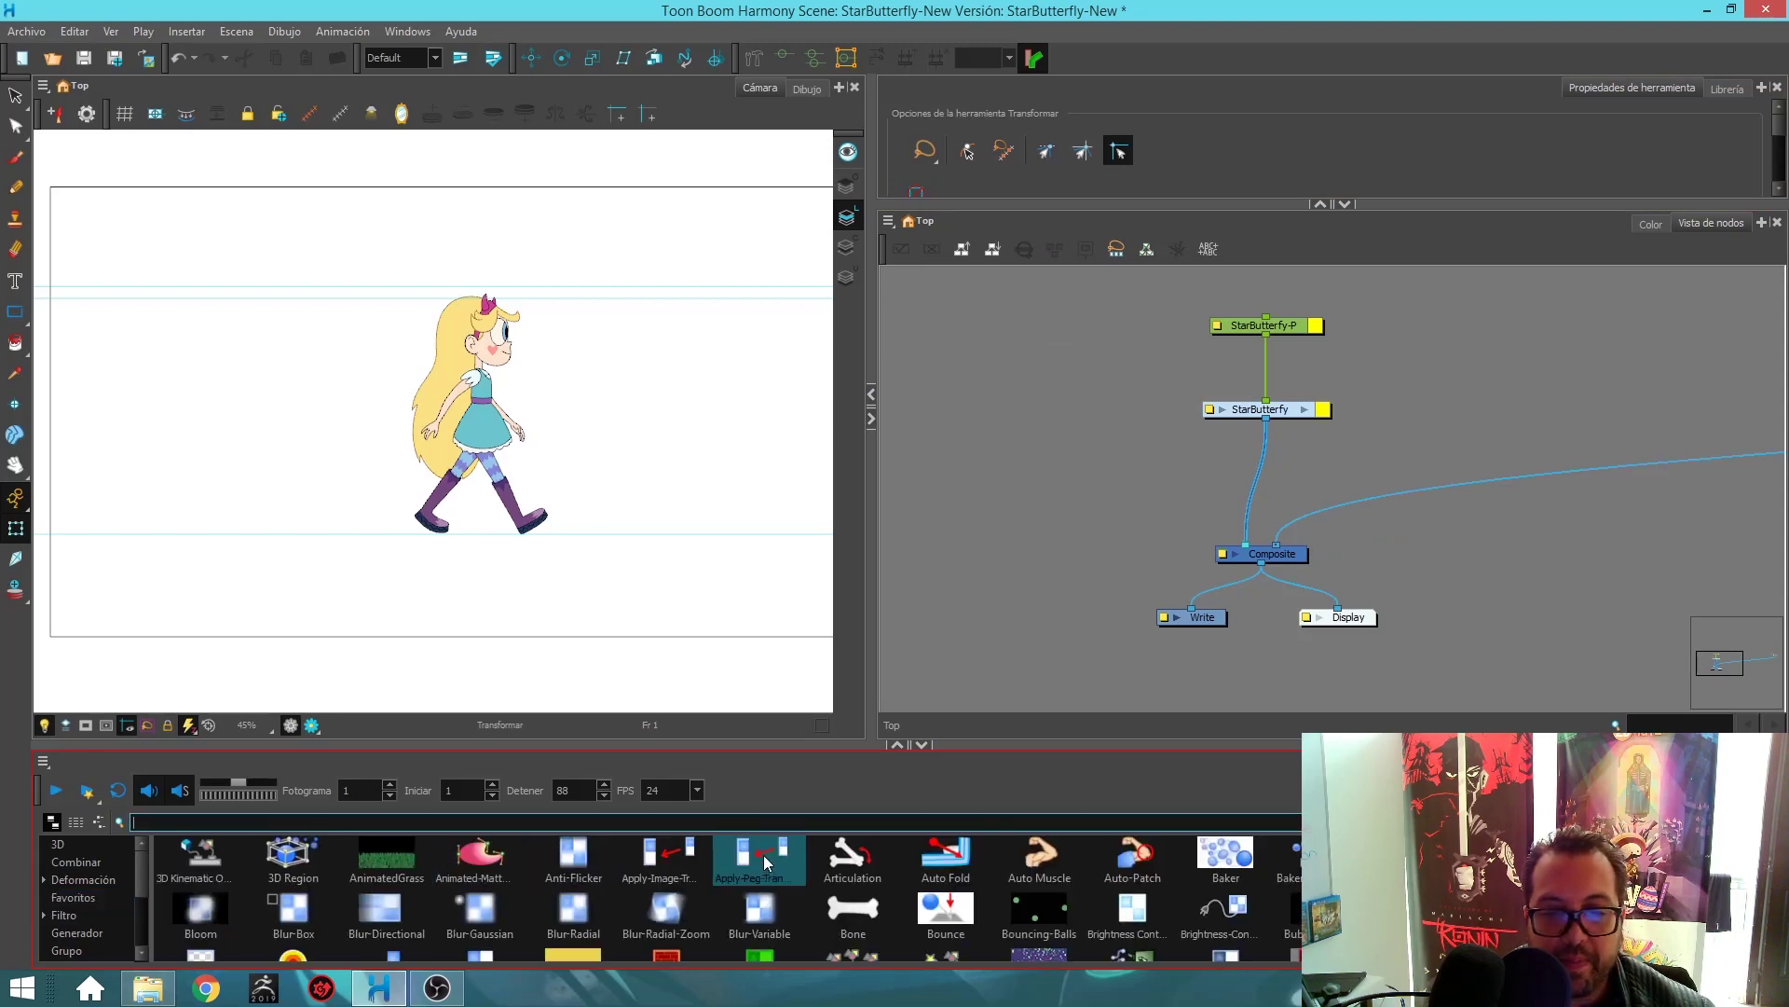
drag(759, 862, 1301, 489)
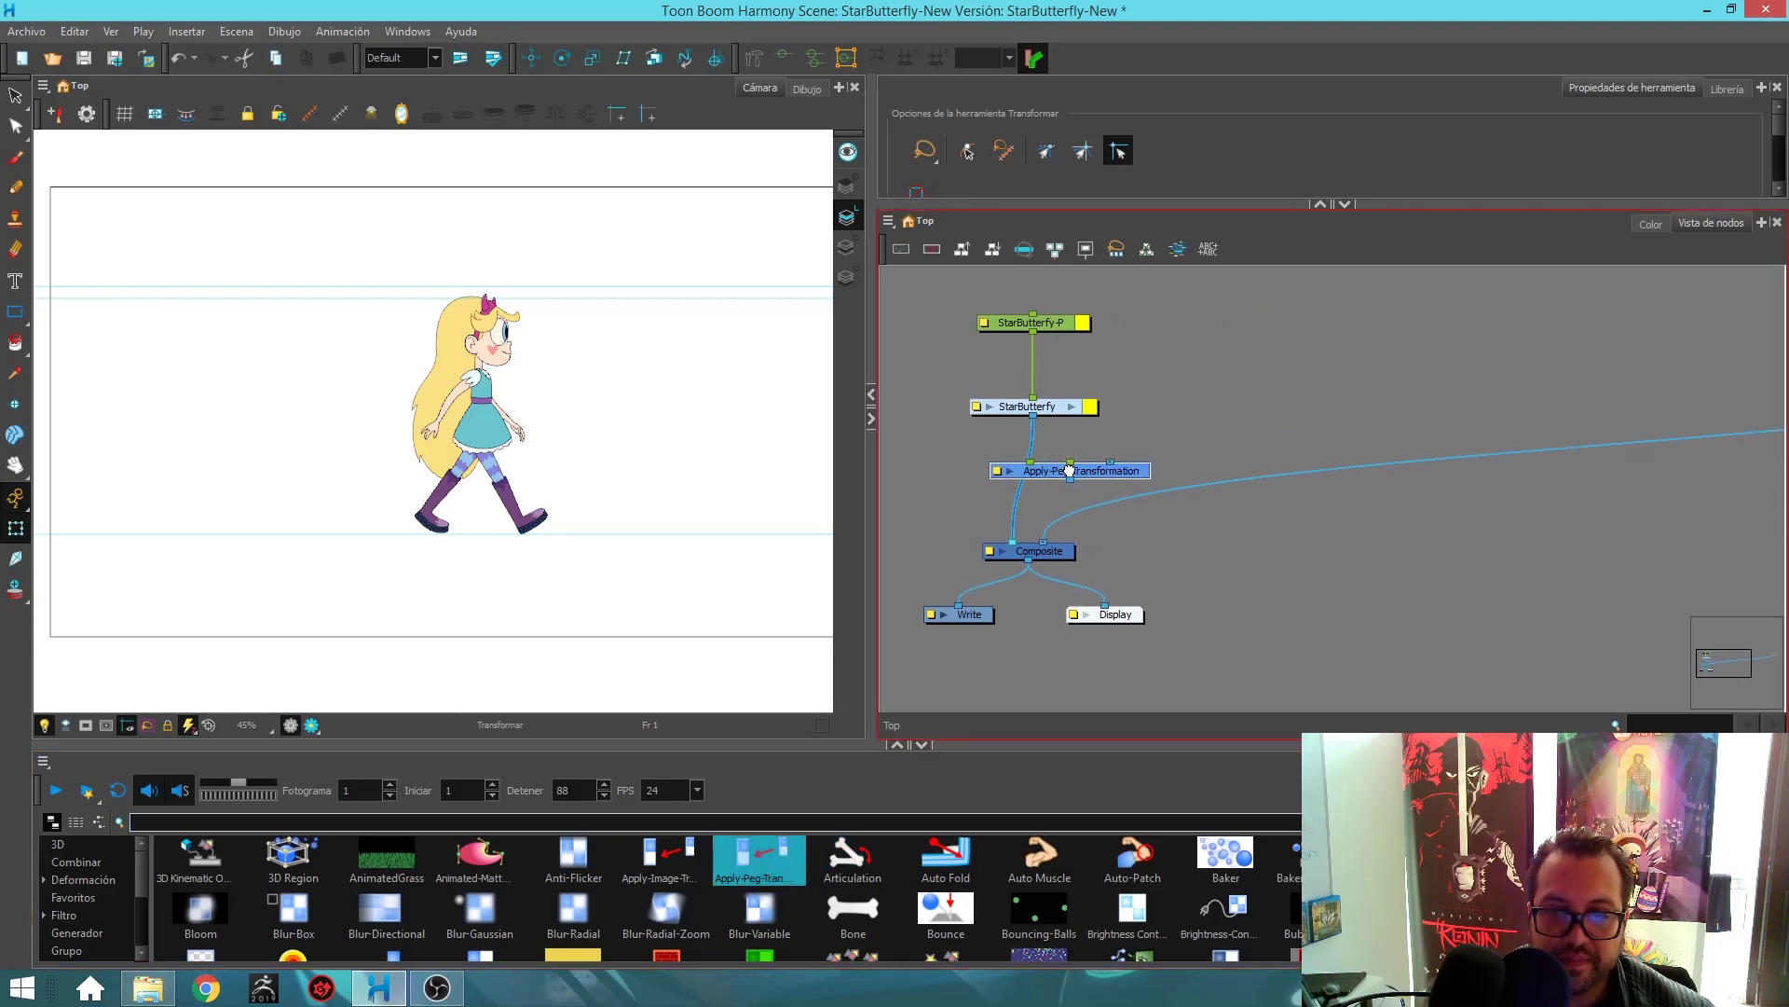
drag(1139, 477, 1258, 440)
Move the distant Colour-Card node close to the Composite node.
scroll(1204, 492, down, 5)
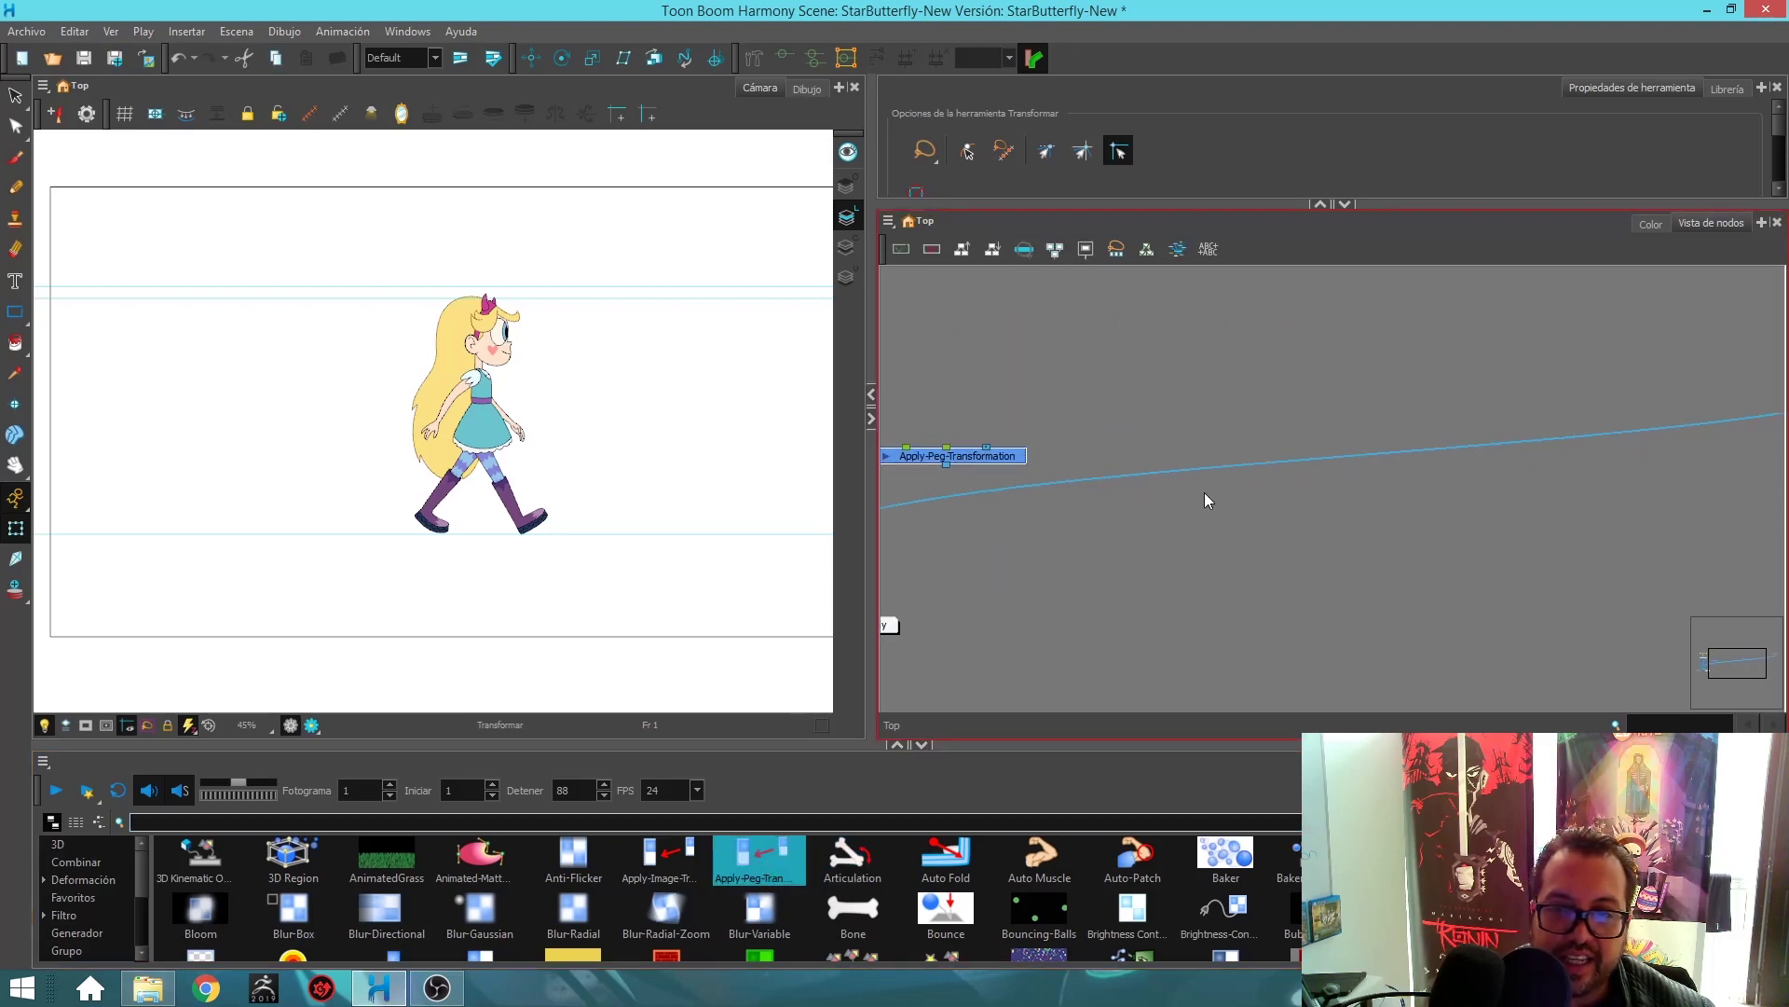
drag(1451, 444, 1388, 617)
scroll(1160, 522, up, 5)
scroll(1298, 573, up, 2)
Connect the StarButterfly output to the Apply-Peg-Transformation node's image input and that node's output to the Composite.
drag(1048, 416, 1267, 433)
drag(1045, 421, 1296, 422)
drag(1287, 455, 1033, 562)
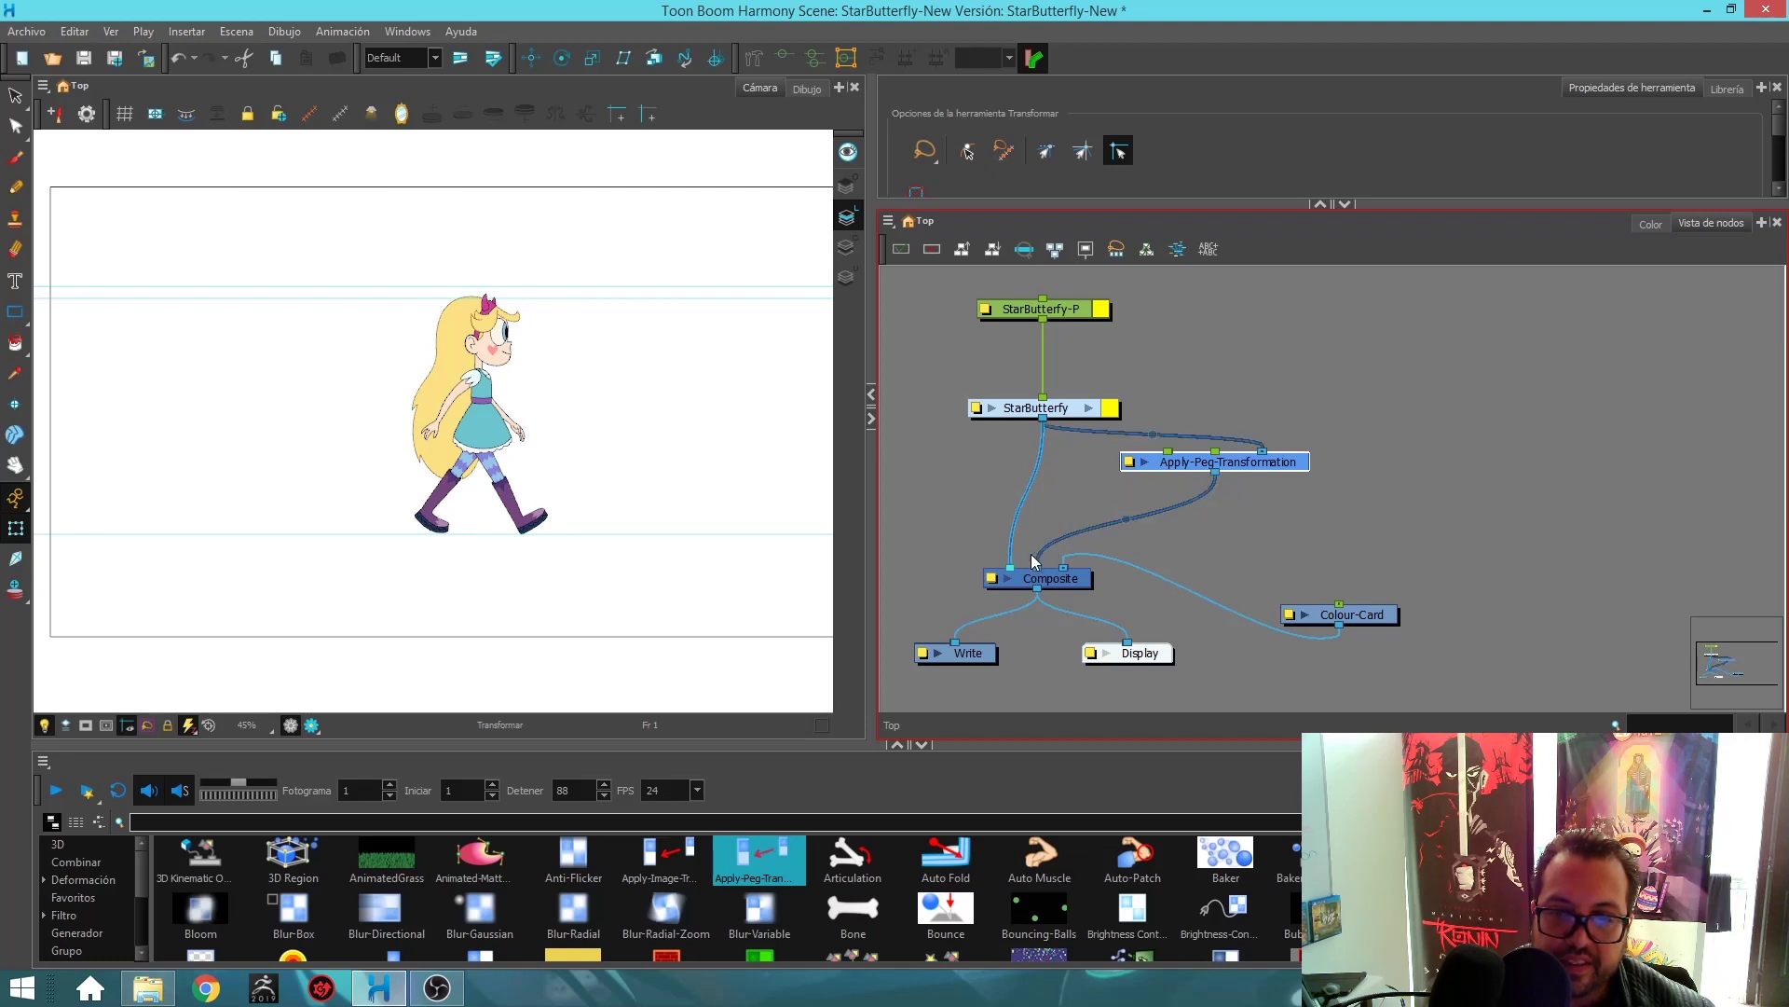
drag(1289, 471, 1283, 473)
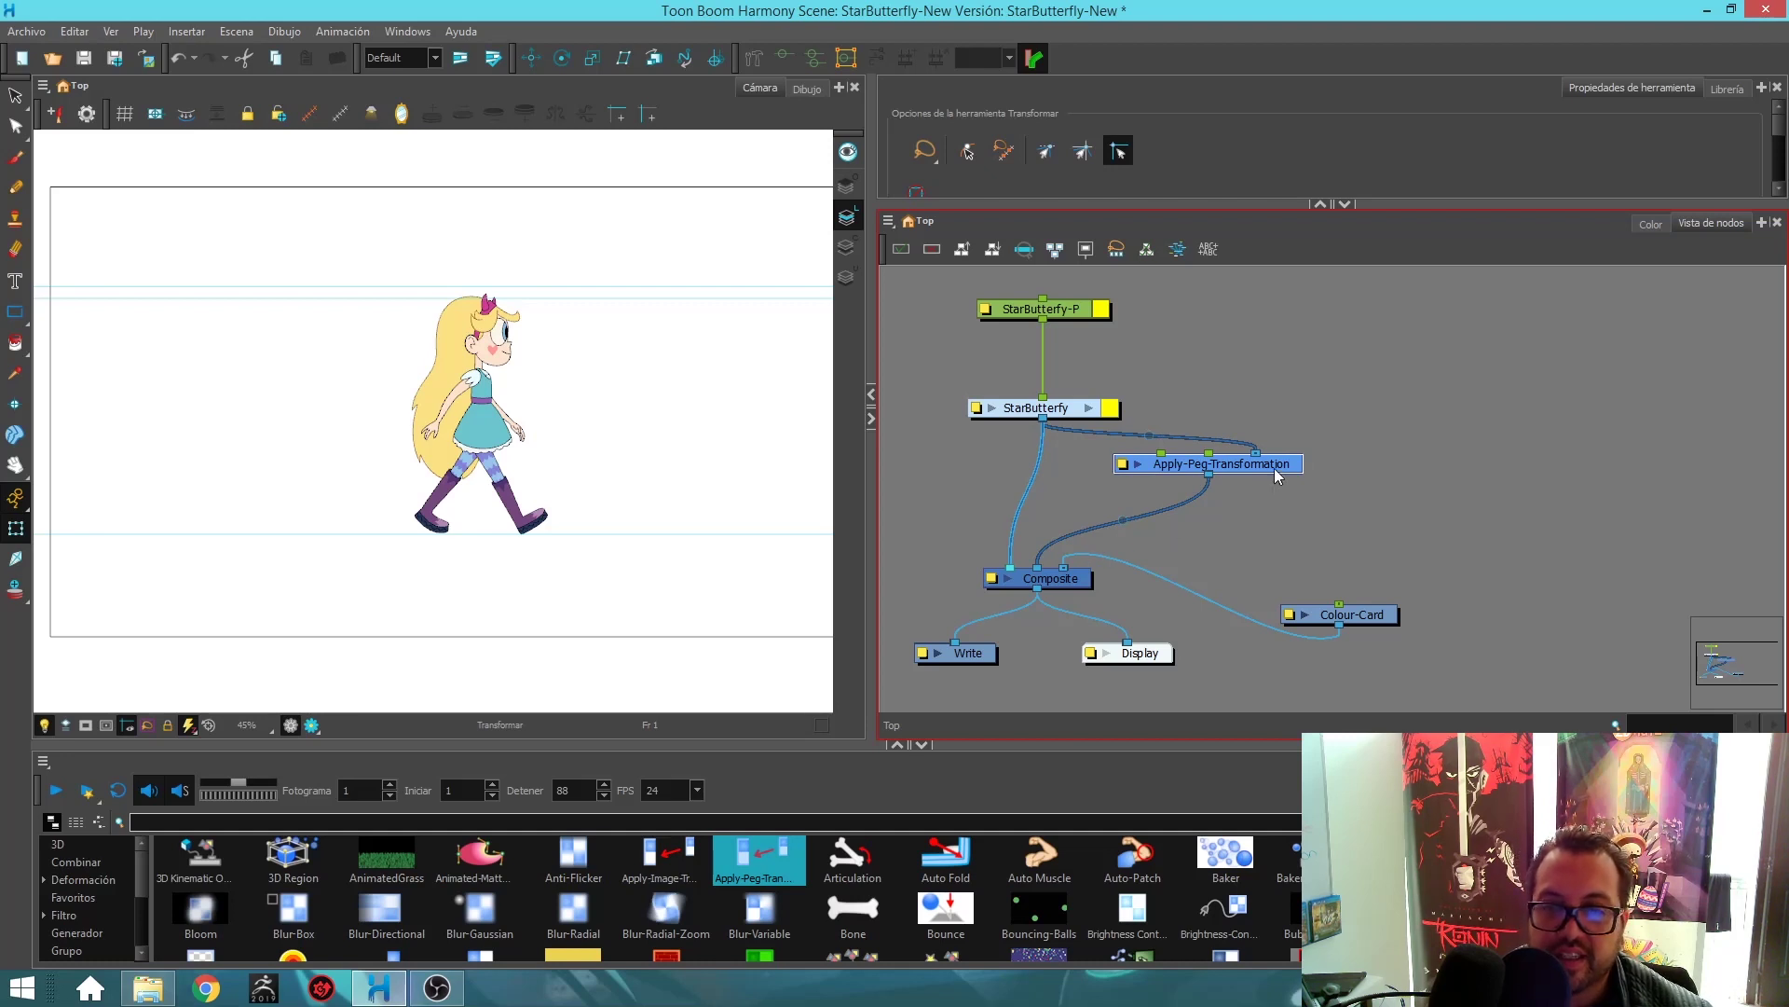
drag(1273, 468, 1260, 468)
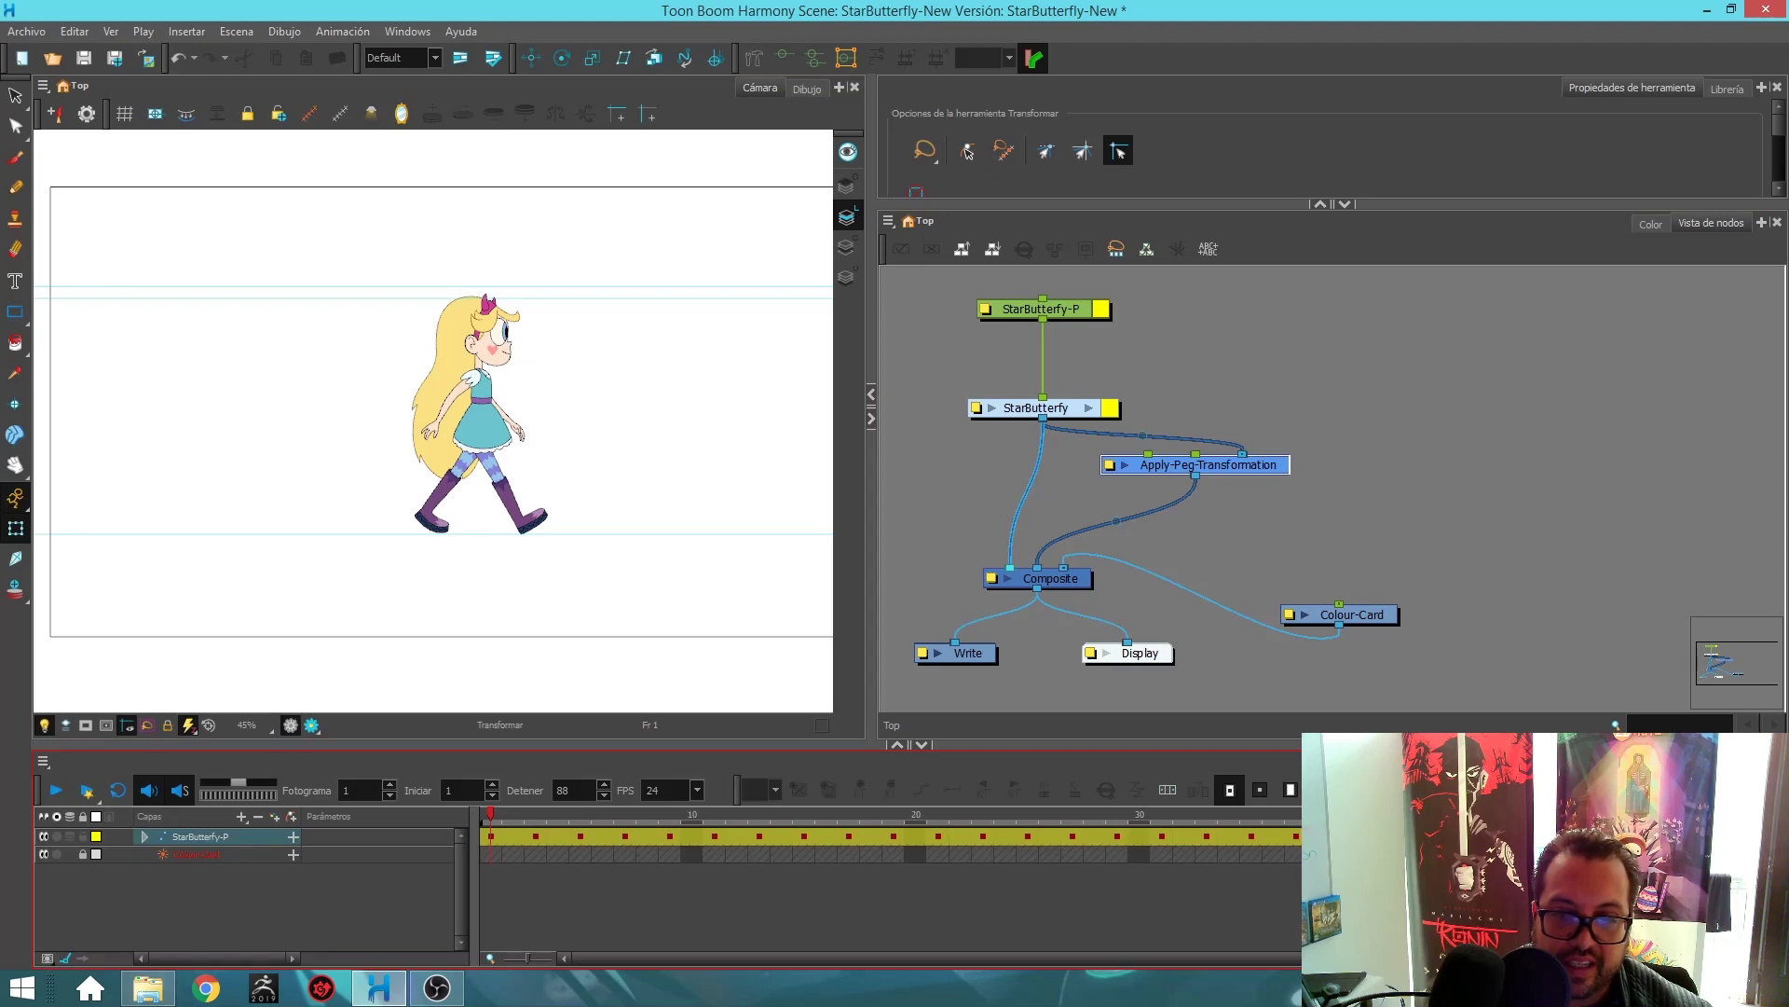
Add a new peg above the Apply-Peg-Transformation node and connect it to that node's first peg input.
click(1302, 386)
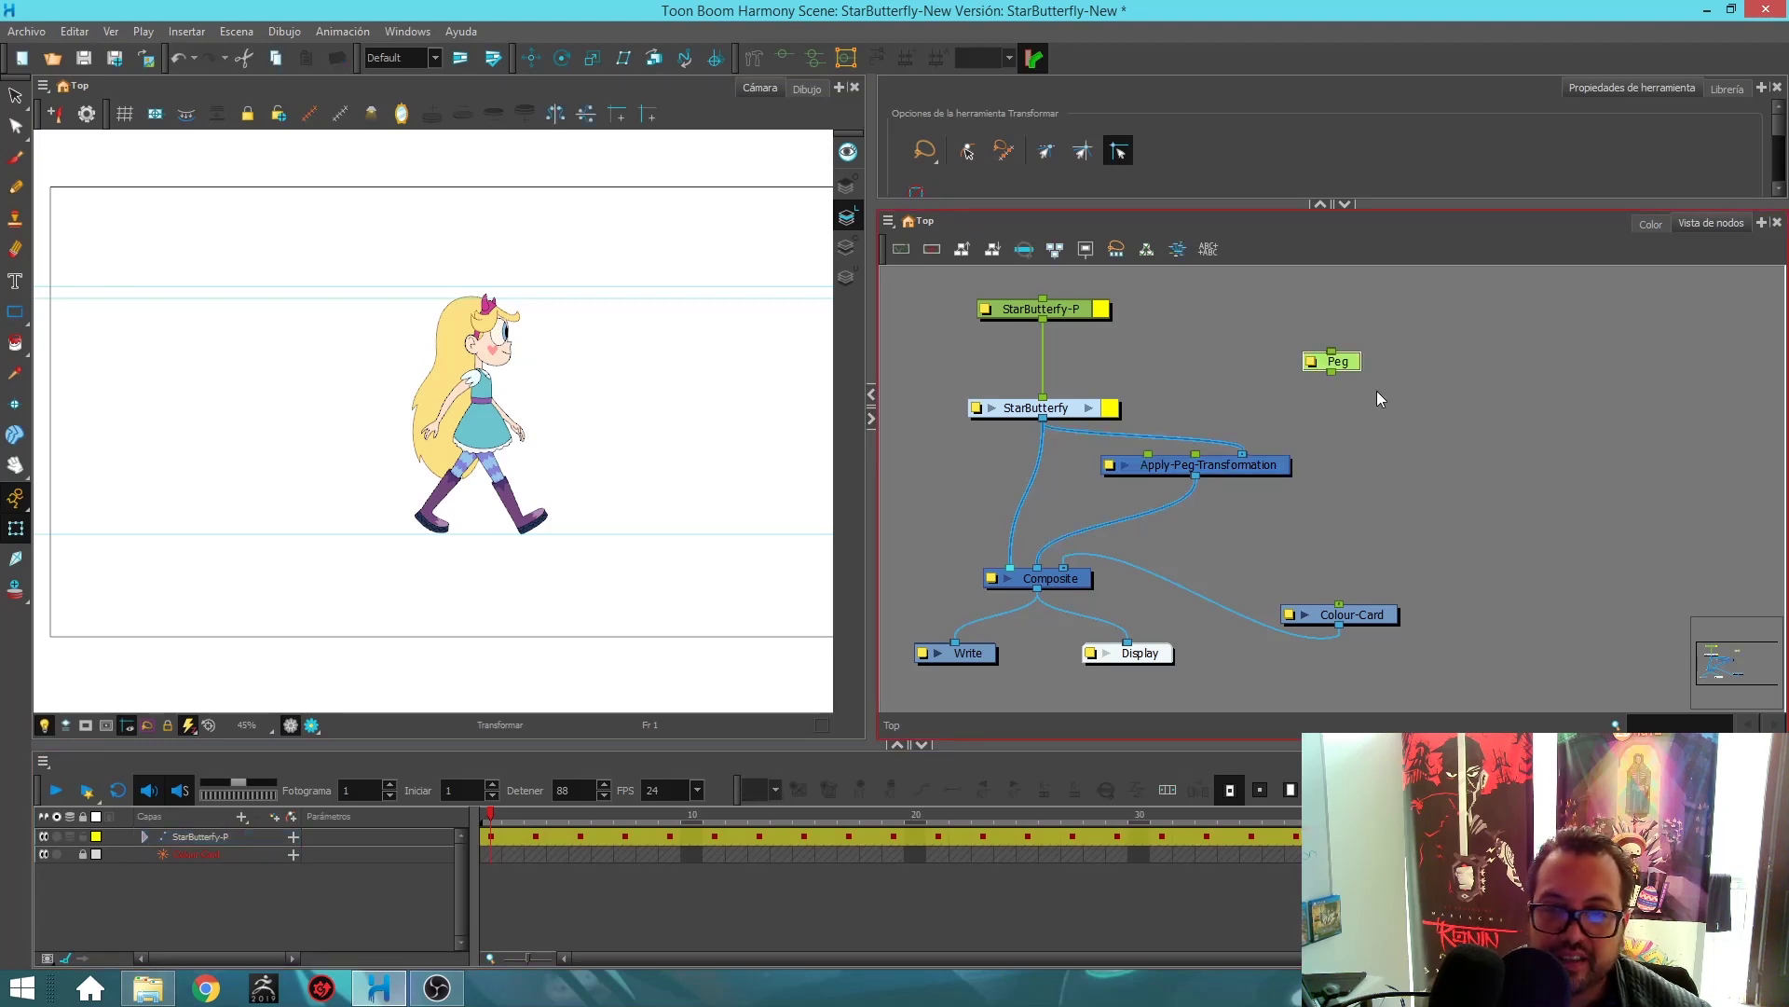
drag(1356, 365, 1150, 446)
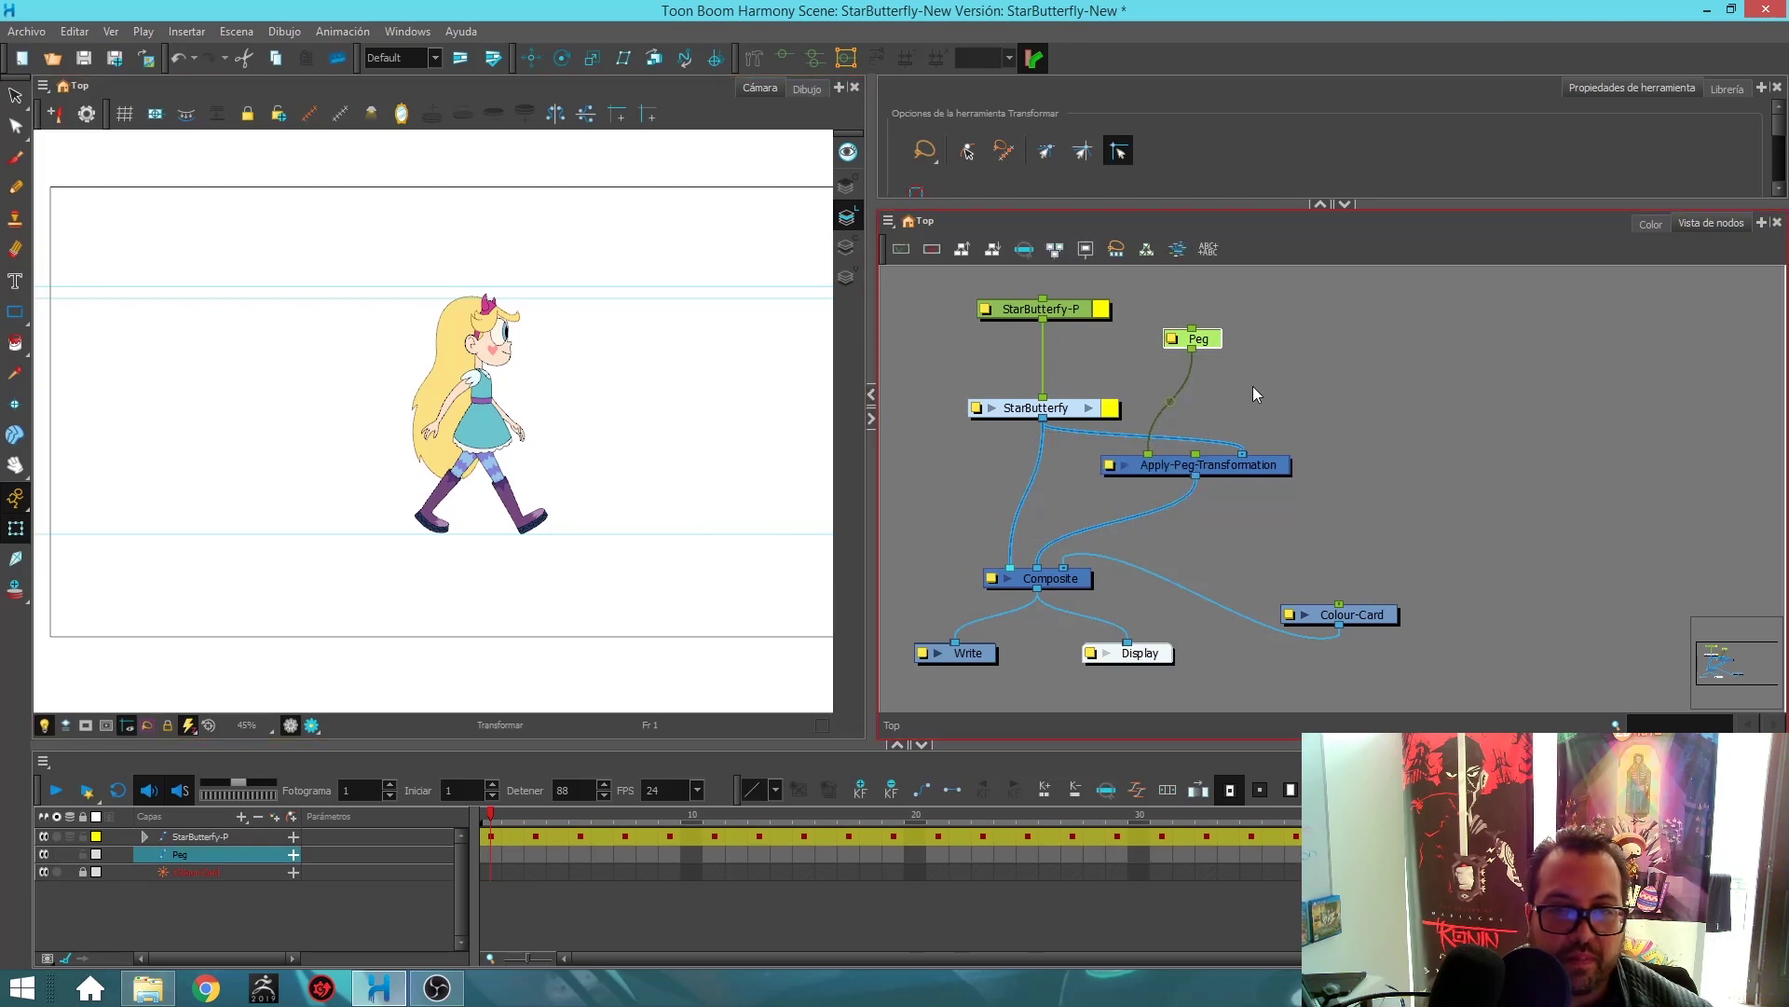
Use the new peg to shift the duplicated character to the right of the original, and scrub the timeline to compare both.
click(1236, 345)
click(1202, 339)
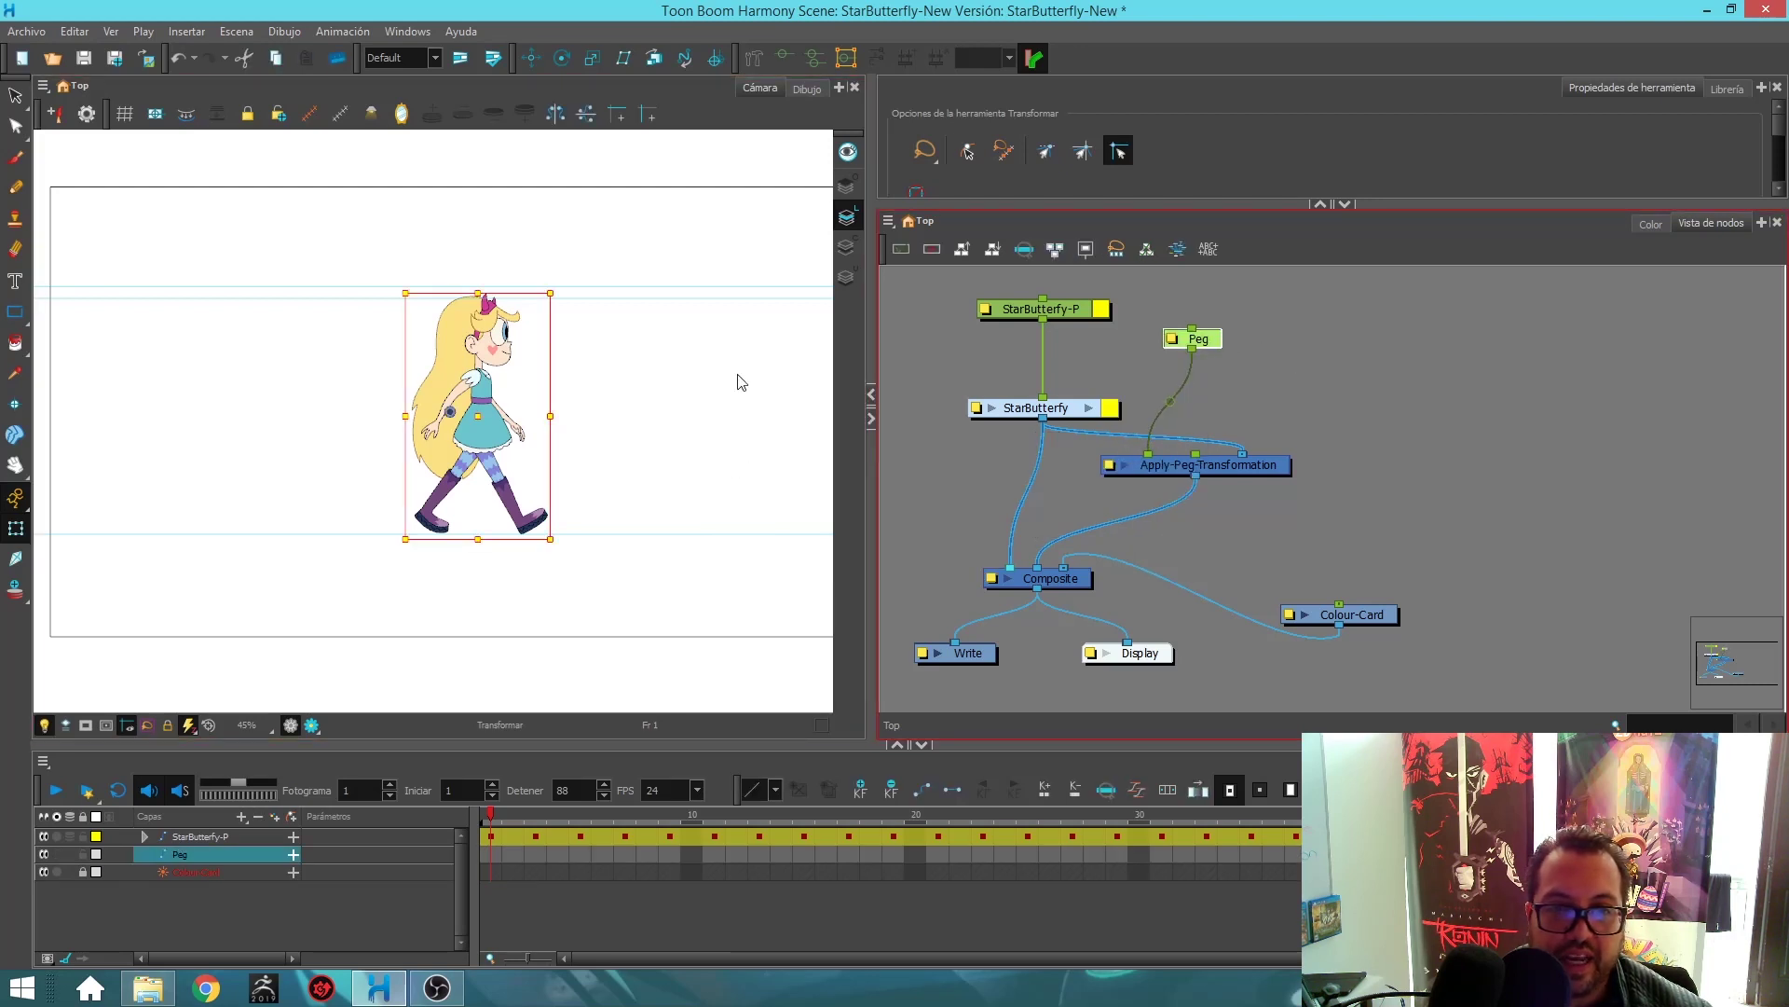
drag(482, 416, 637, 416)
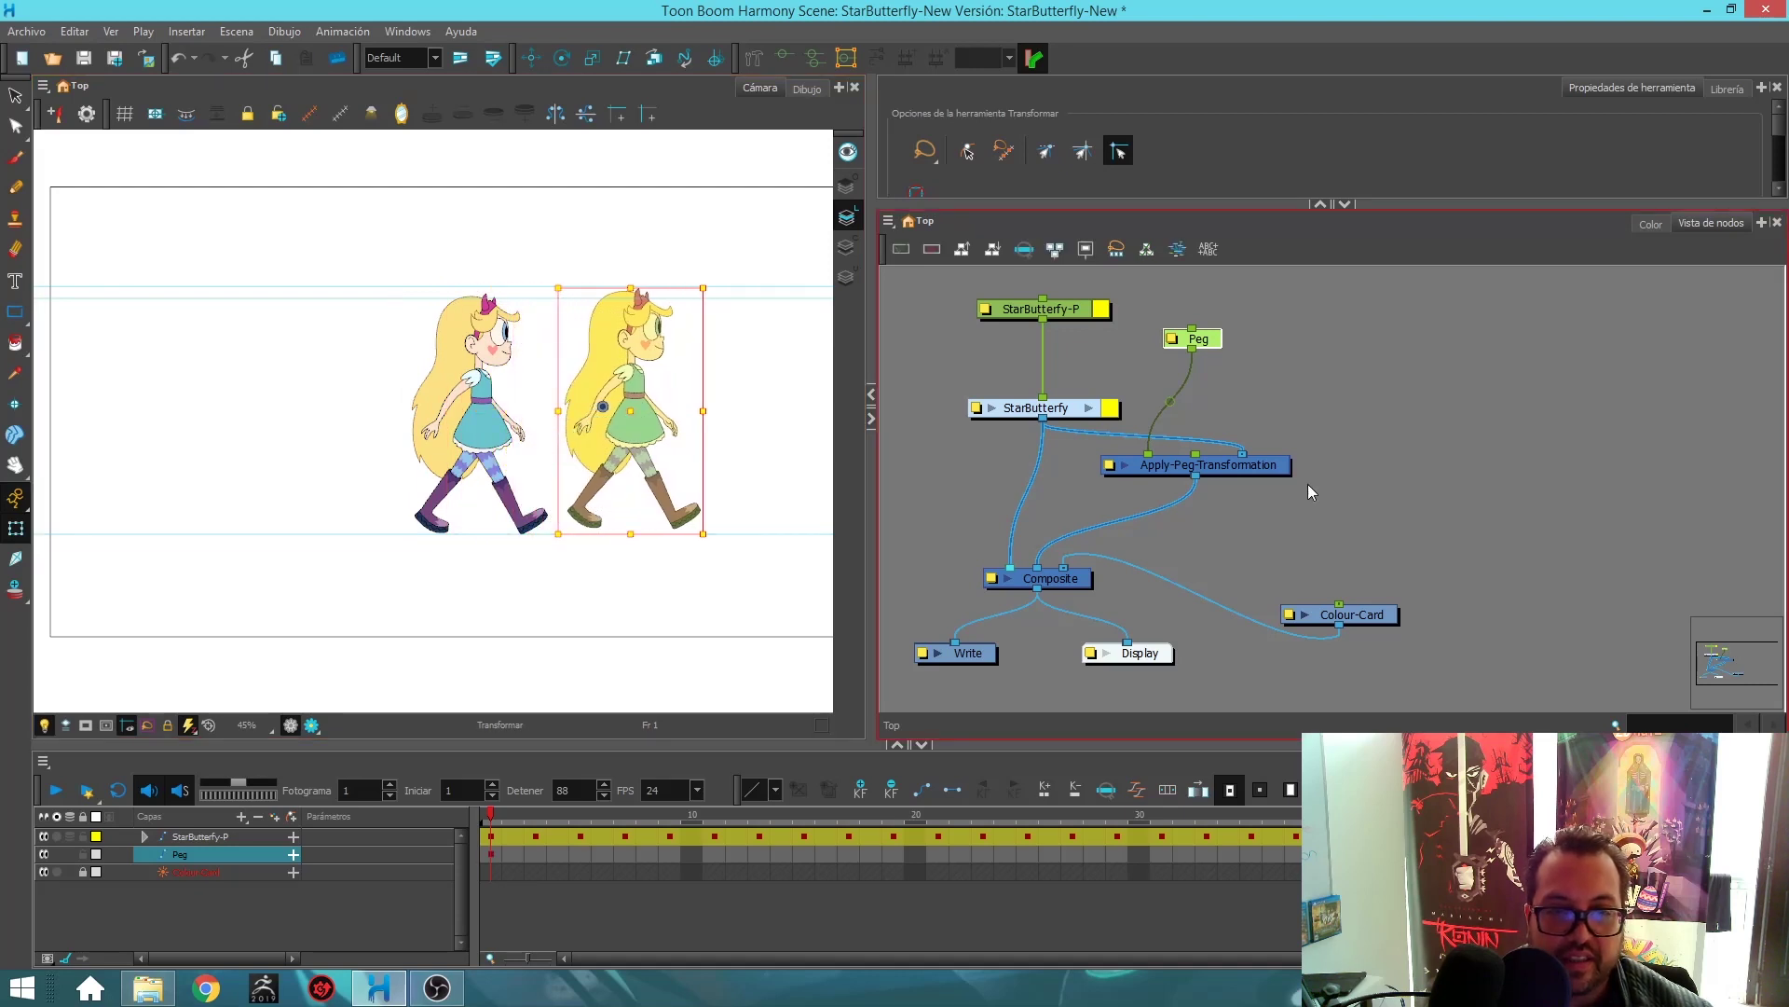
click(606, 815)
drag(618, 814, 399, 813)
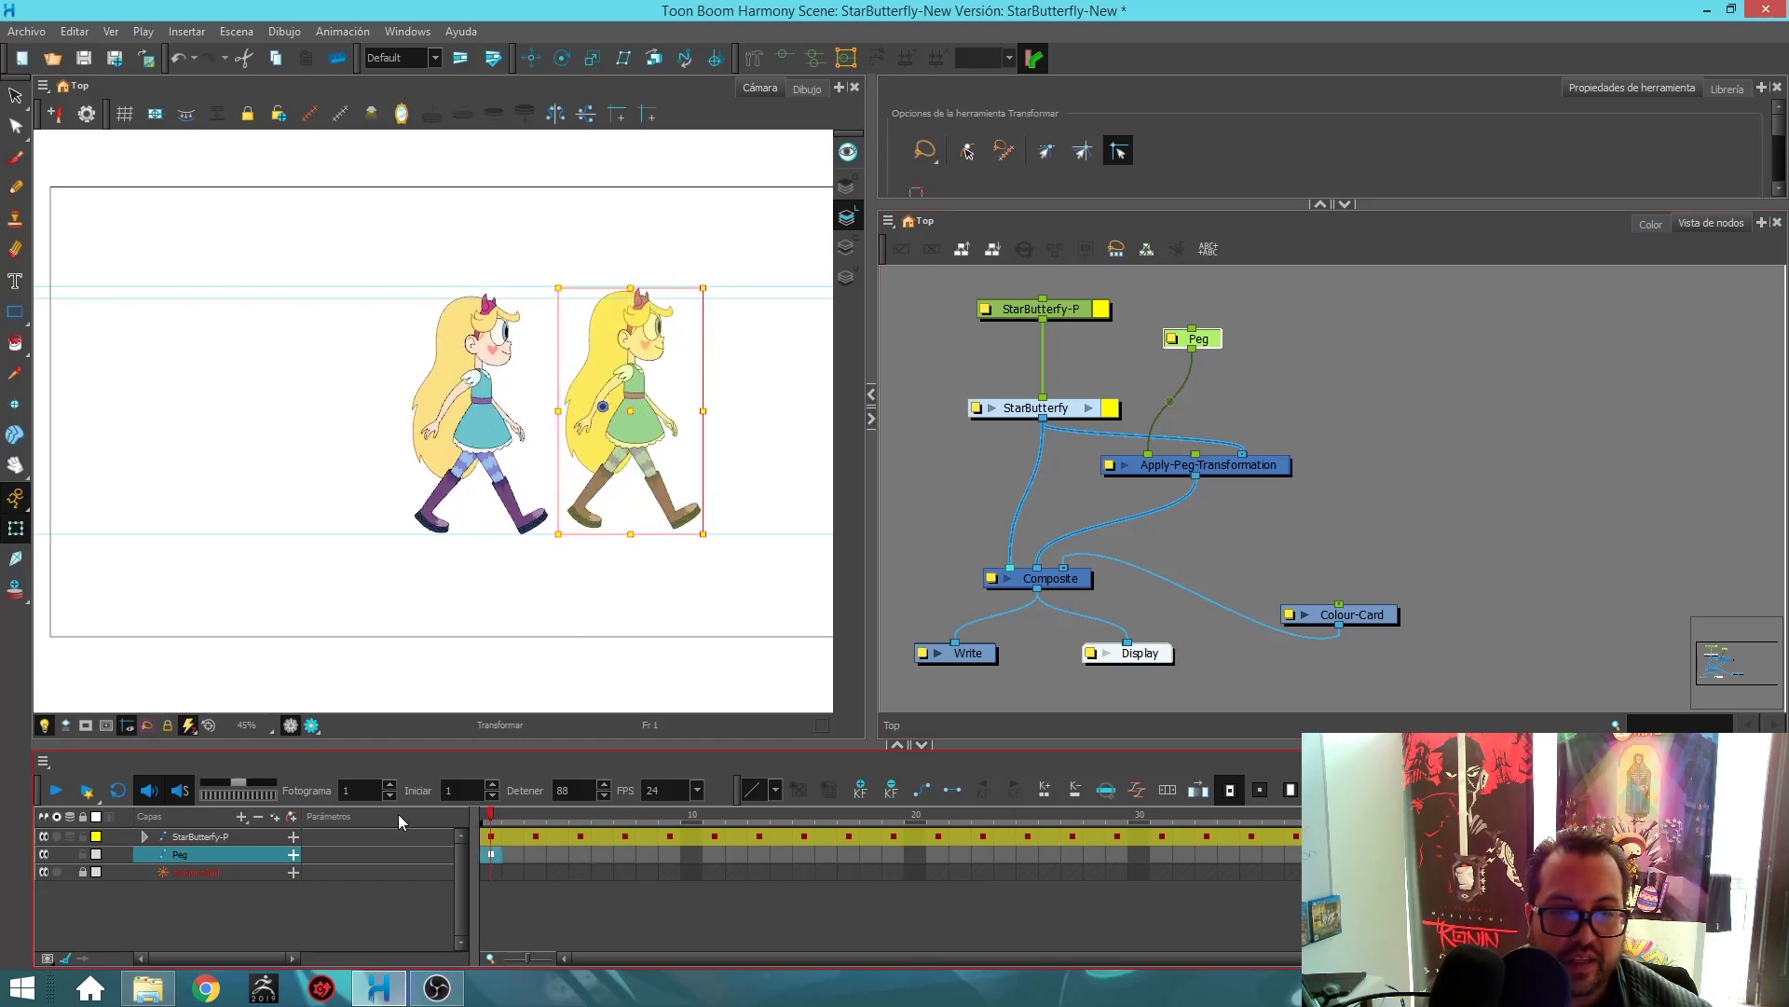
Try repositioning the original character's arm to test the duplicate, and undo the change.
click(969, 538)
click(471, 384)
mouse_move(411, 347)
mouse_down()
mouse_move(389, 306)
mouse_move(411, 390)
mouse_move(361, 282)
mouse_move(414, 366)
mouse_move(392, 332)
mouse_up()
key(ctrl+z)
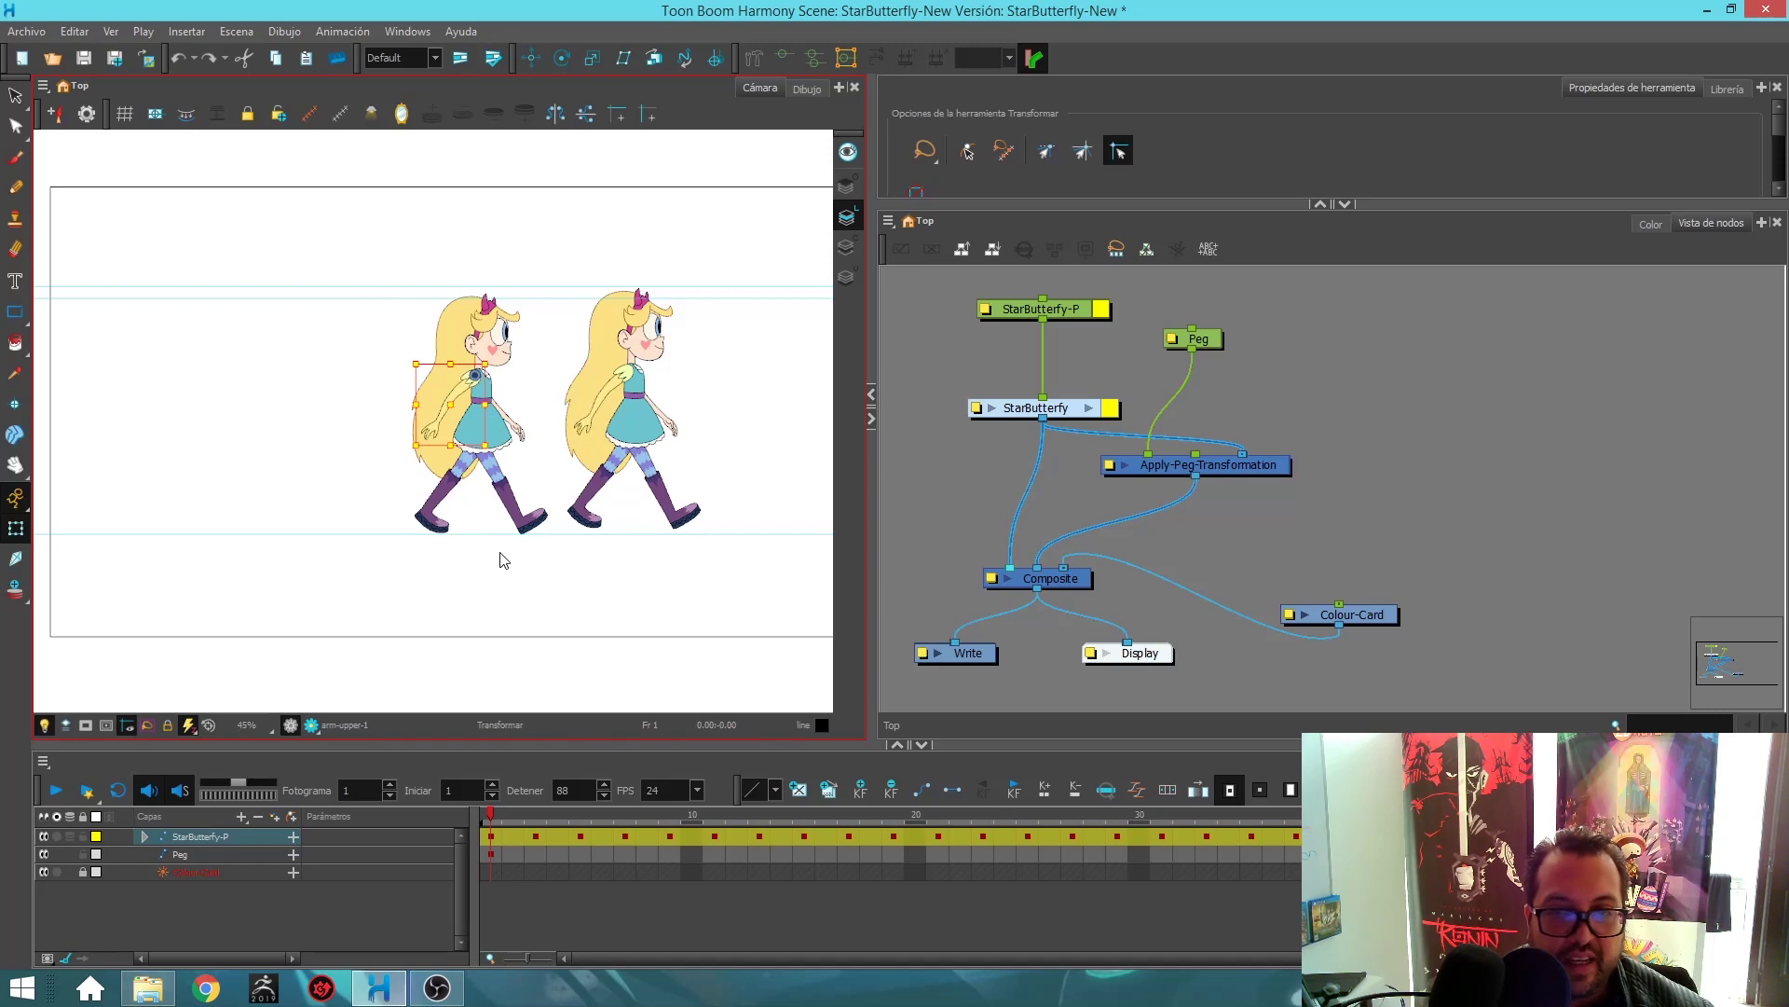
key(ctrl+z)
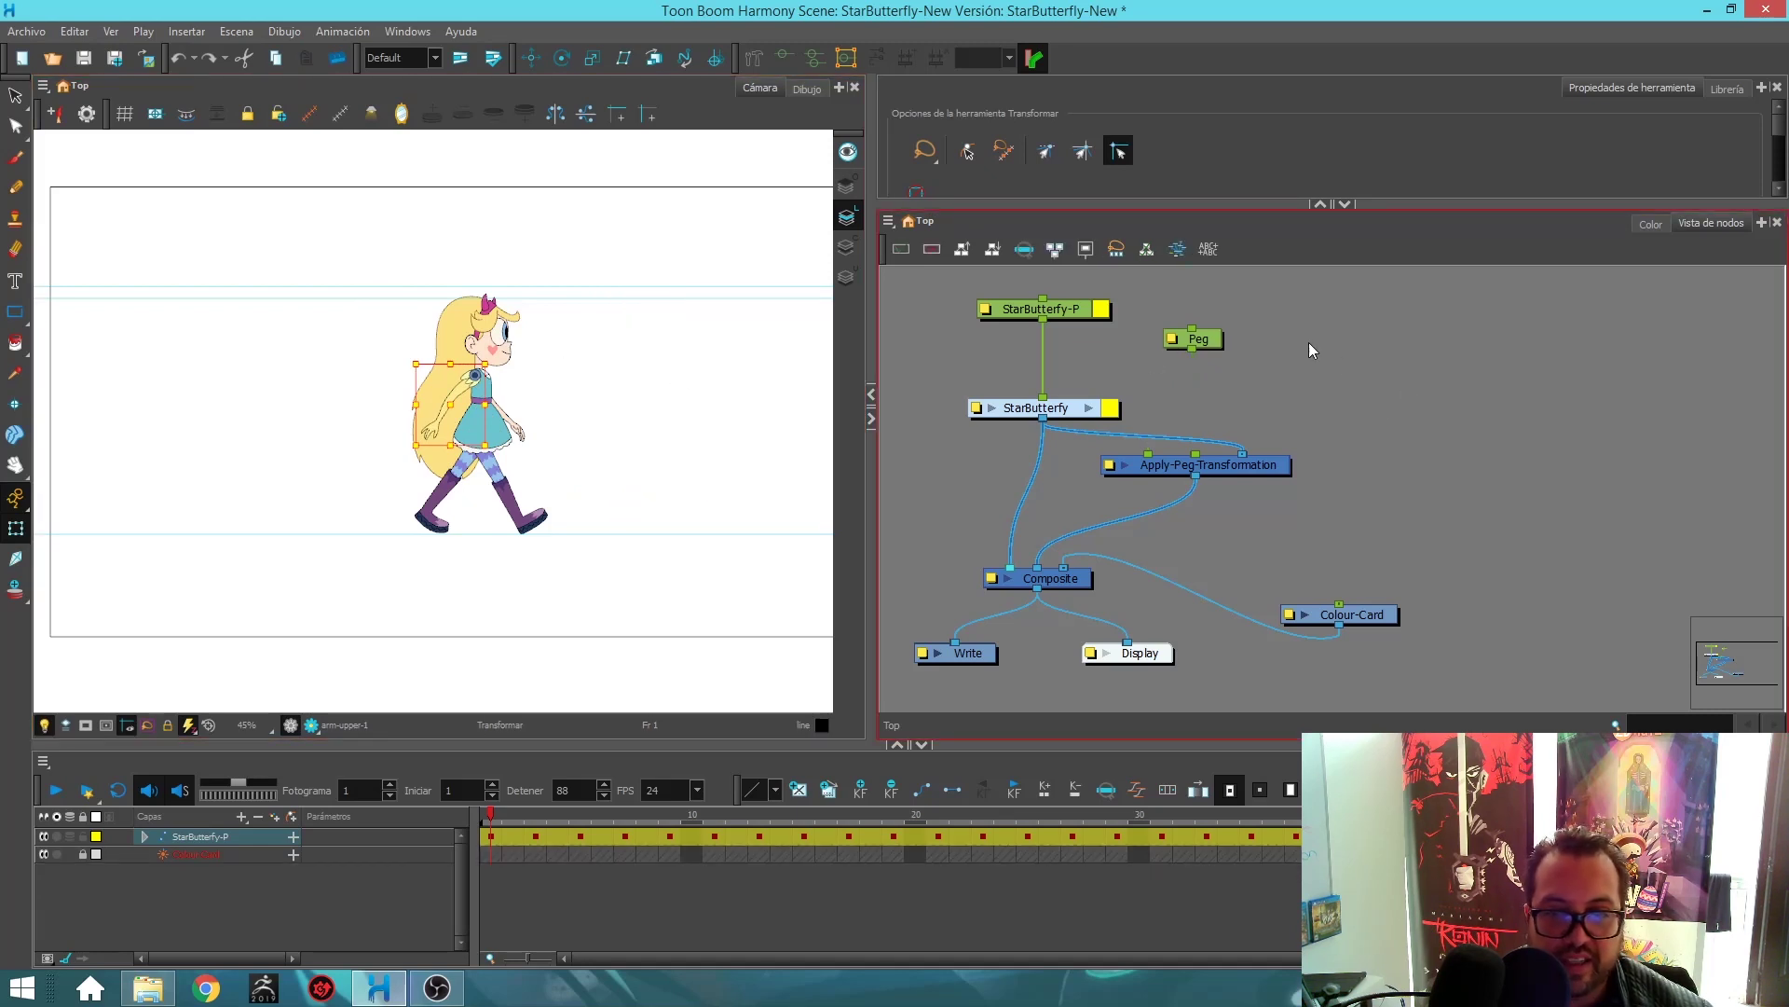
Delete the disconnected peg above the Apply-Peg-Transformation node and nudge that node slightly aside.
click(1208, 340)
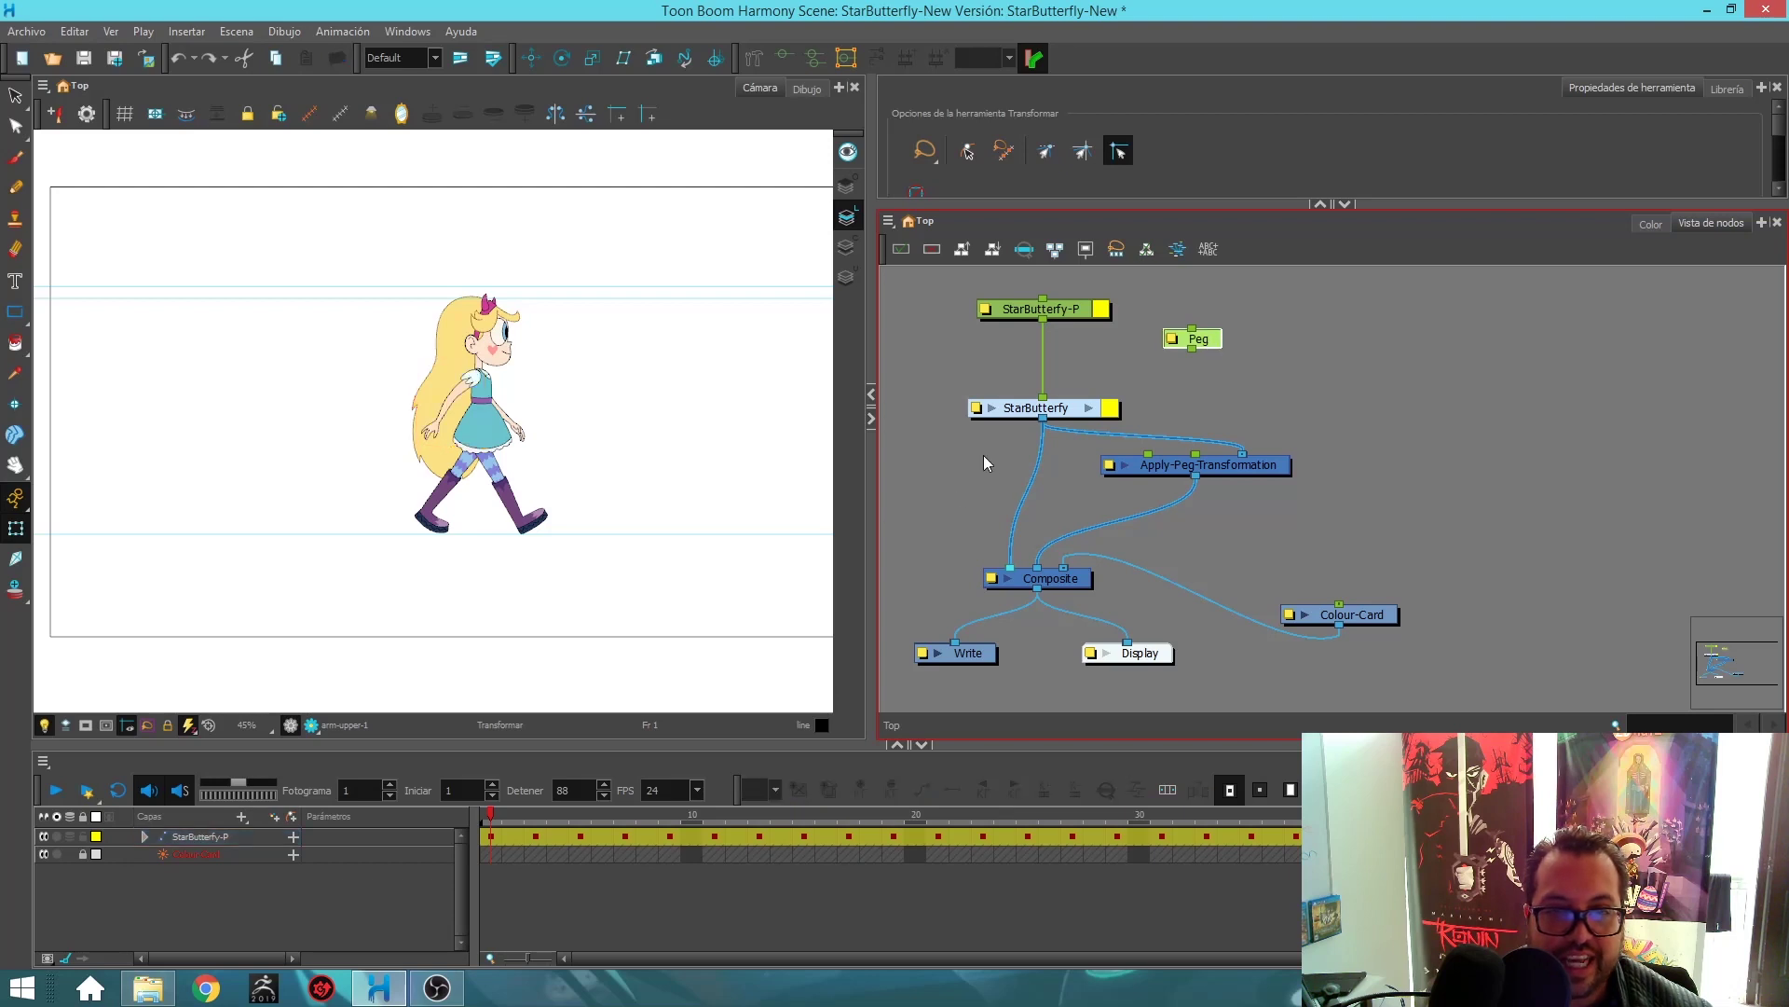
key(Delete)
drag(1269, 465, 1277, 468)
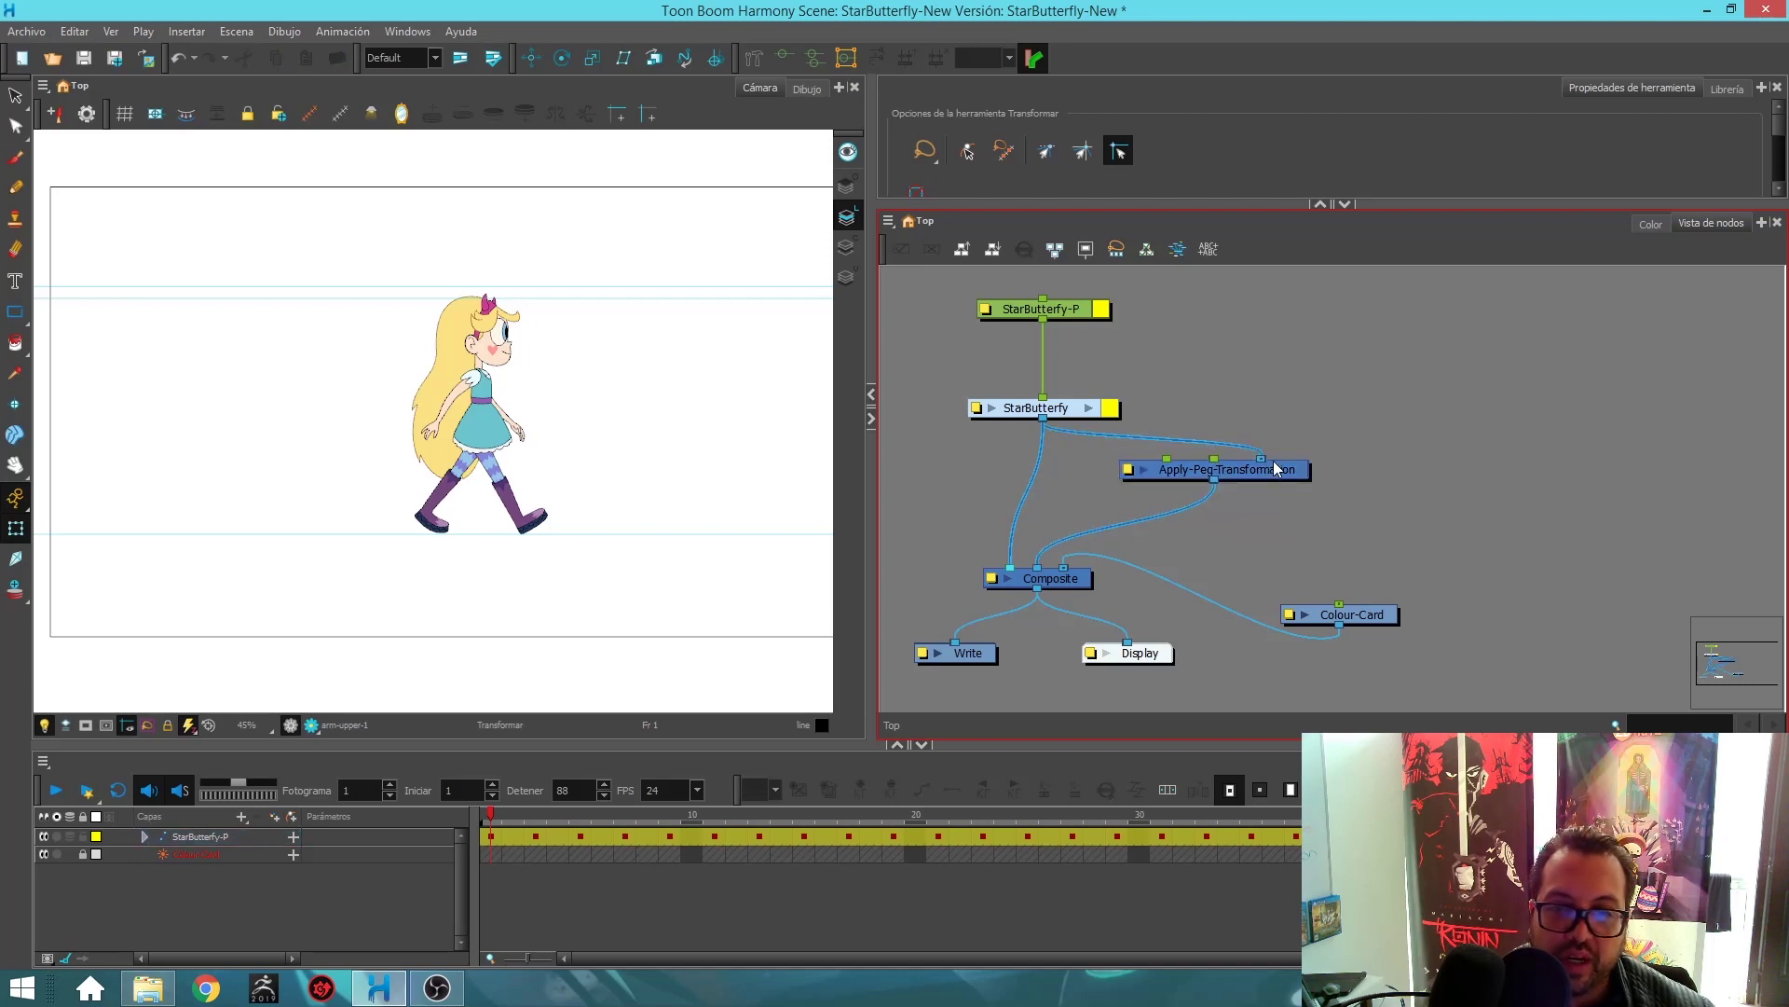
Find the Quadmap node in the node library and add it above the Apply-Peg-Transformation node.
click(1631, 759)
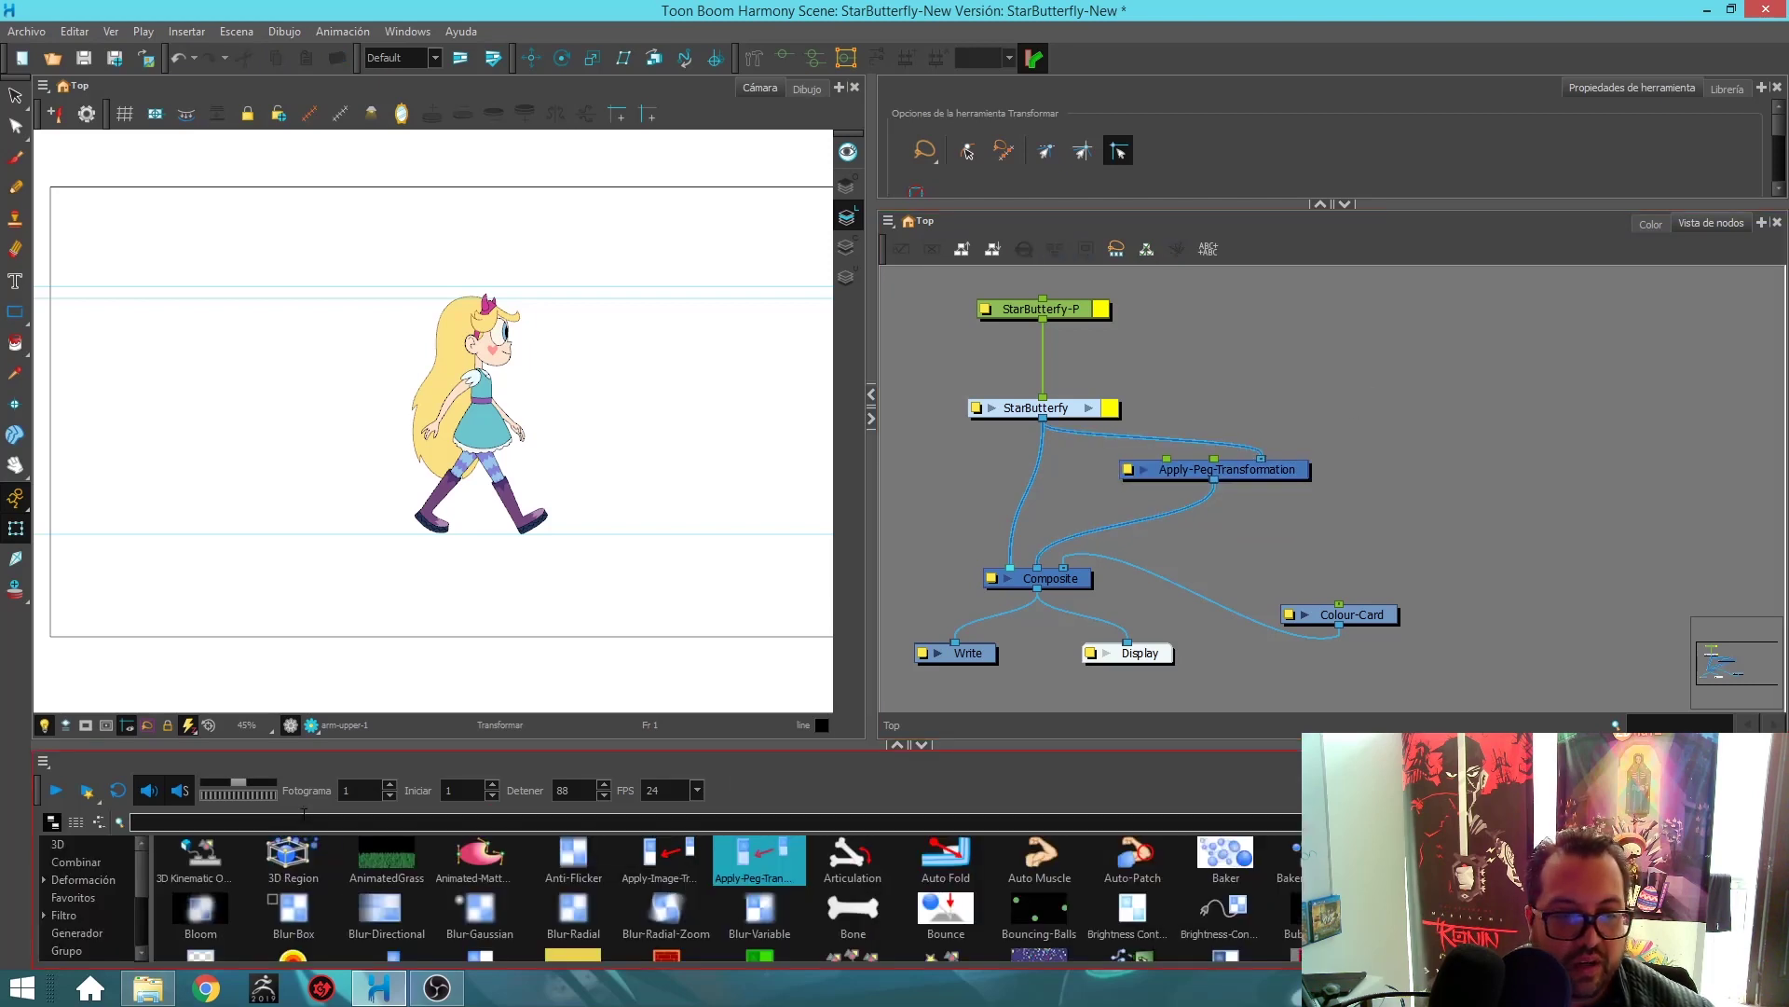
click(302, 819)
text(q)
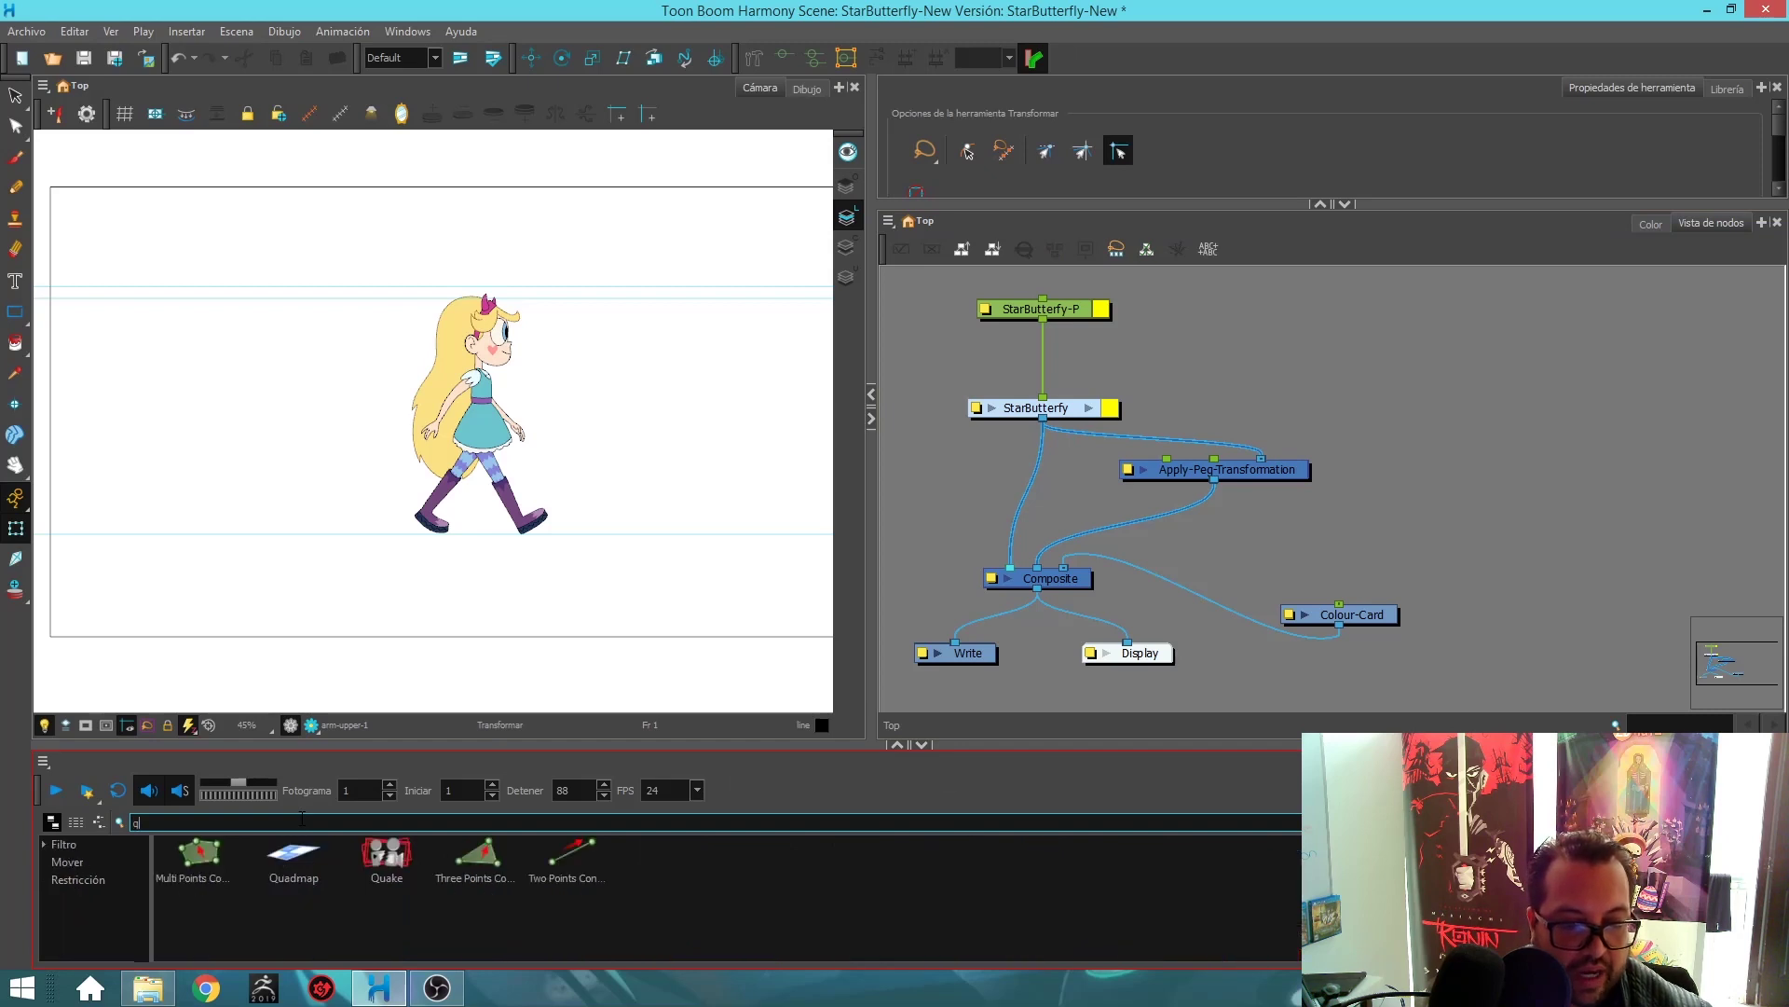
click(297, 862)
drag(297, 862, 1202, 363)
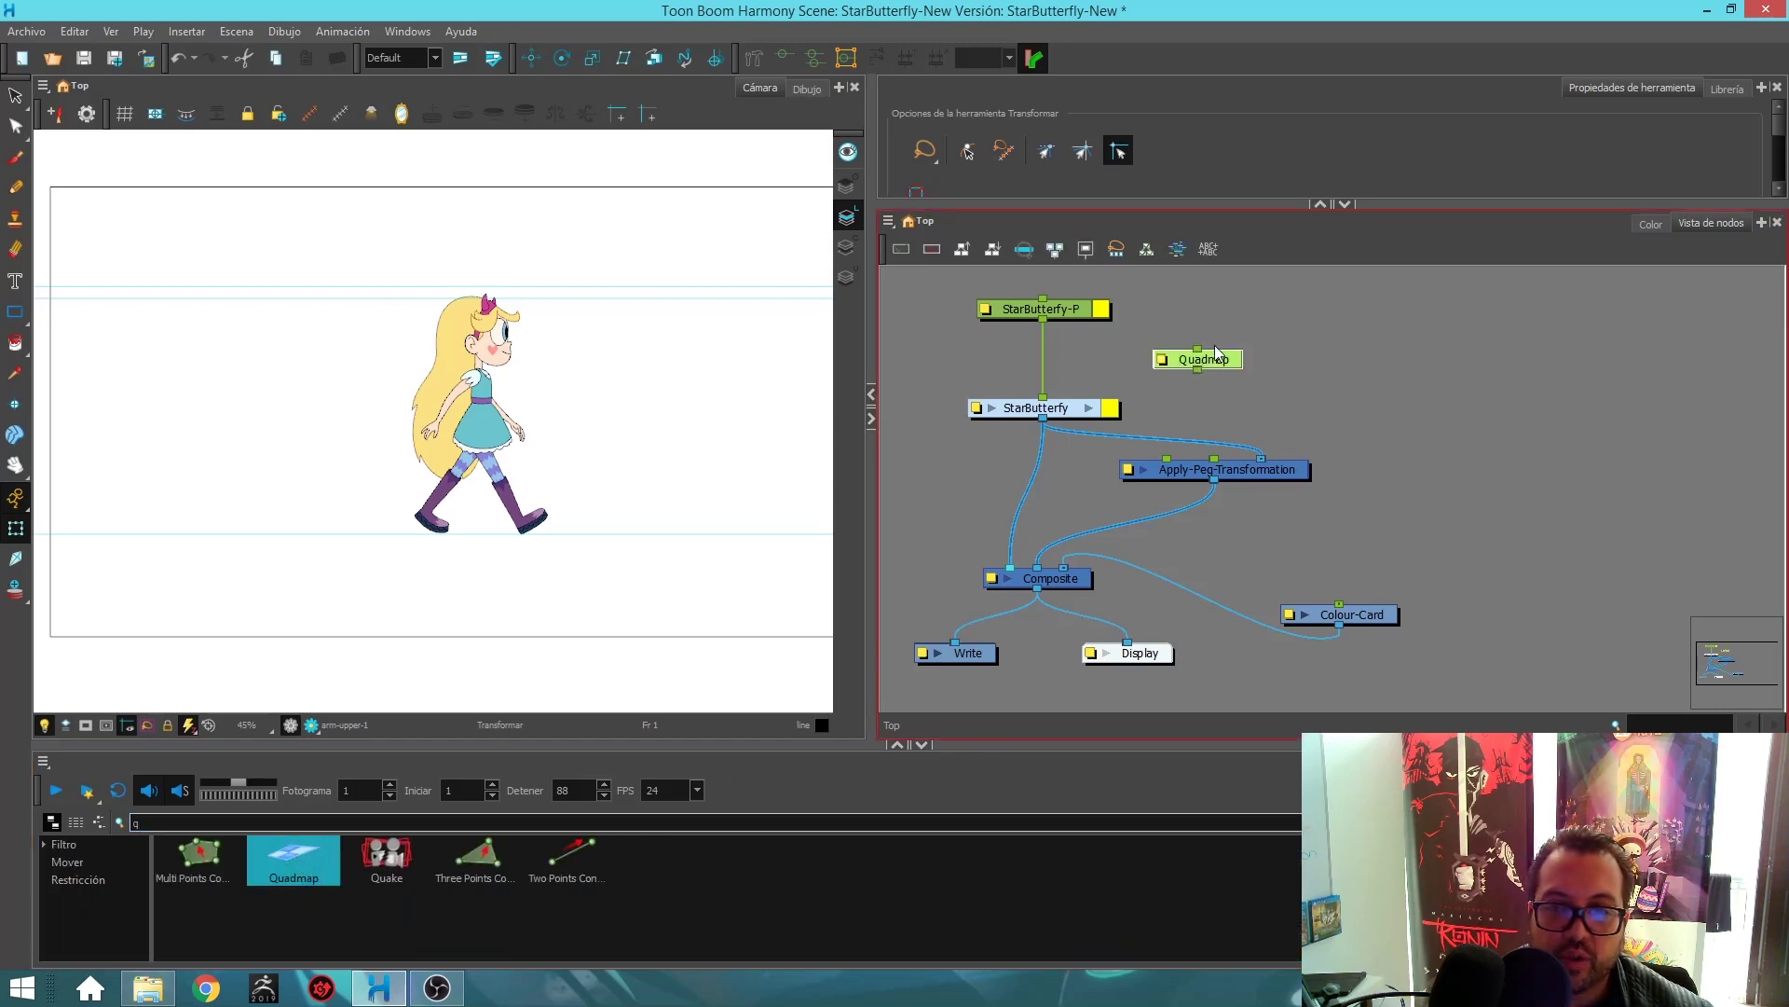
scroll(1295, 475, down, 1)
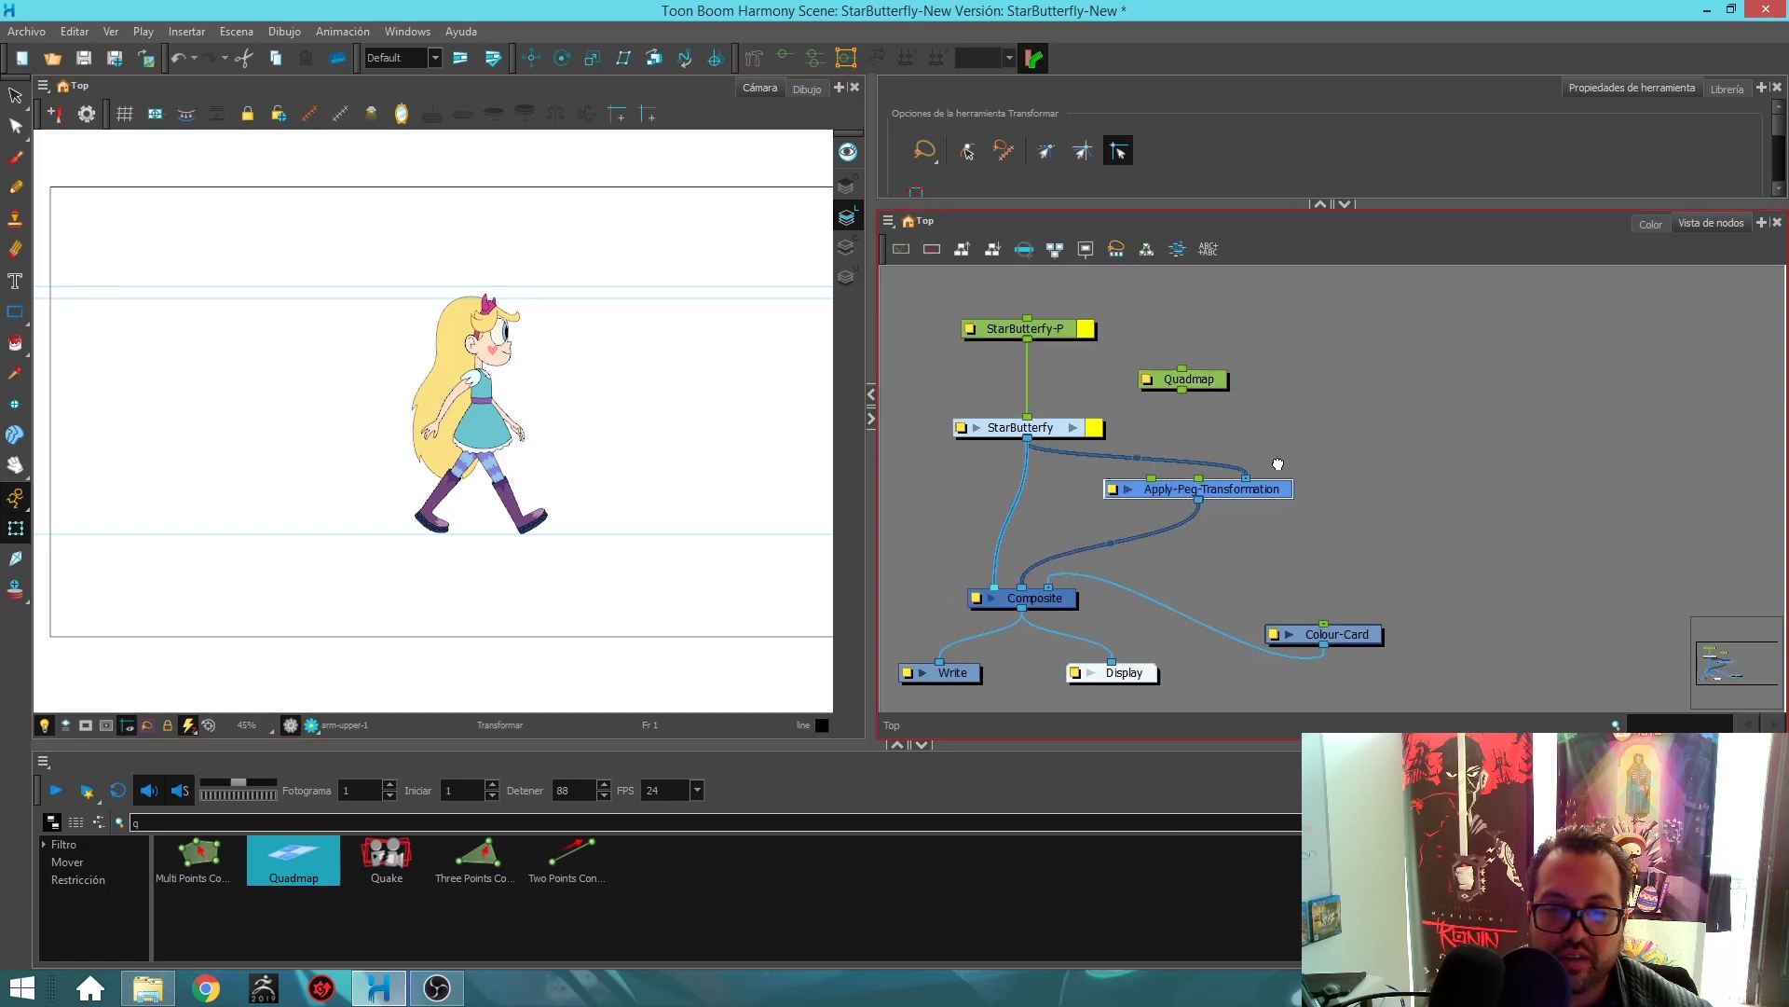
drag(1234, 345, 1226, 345)
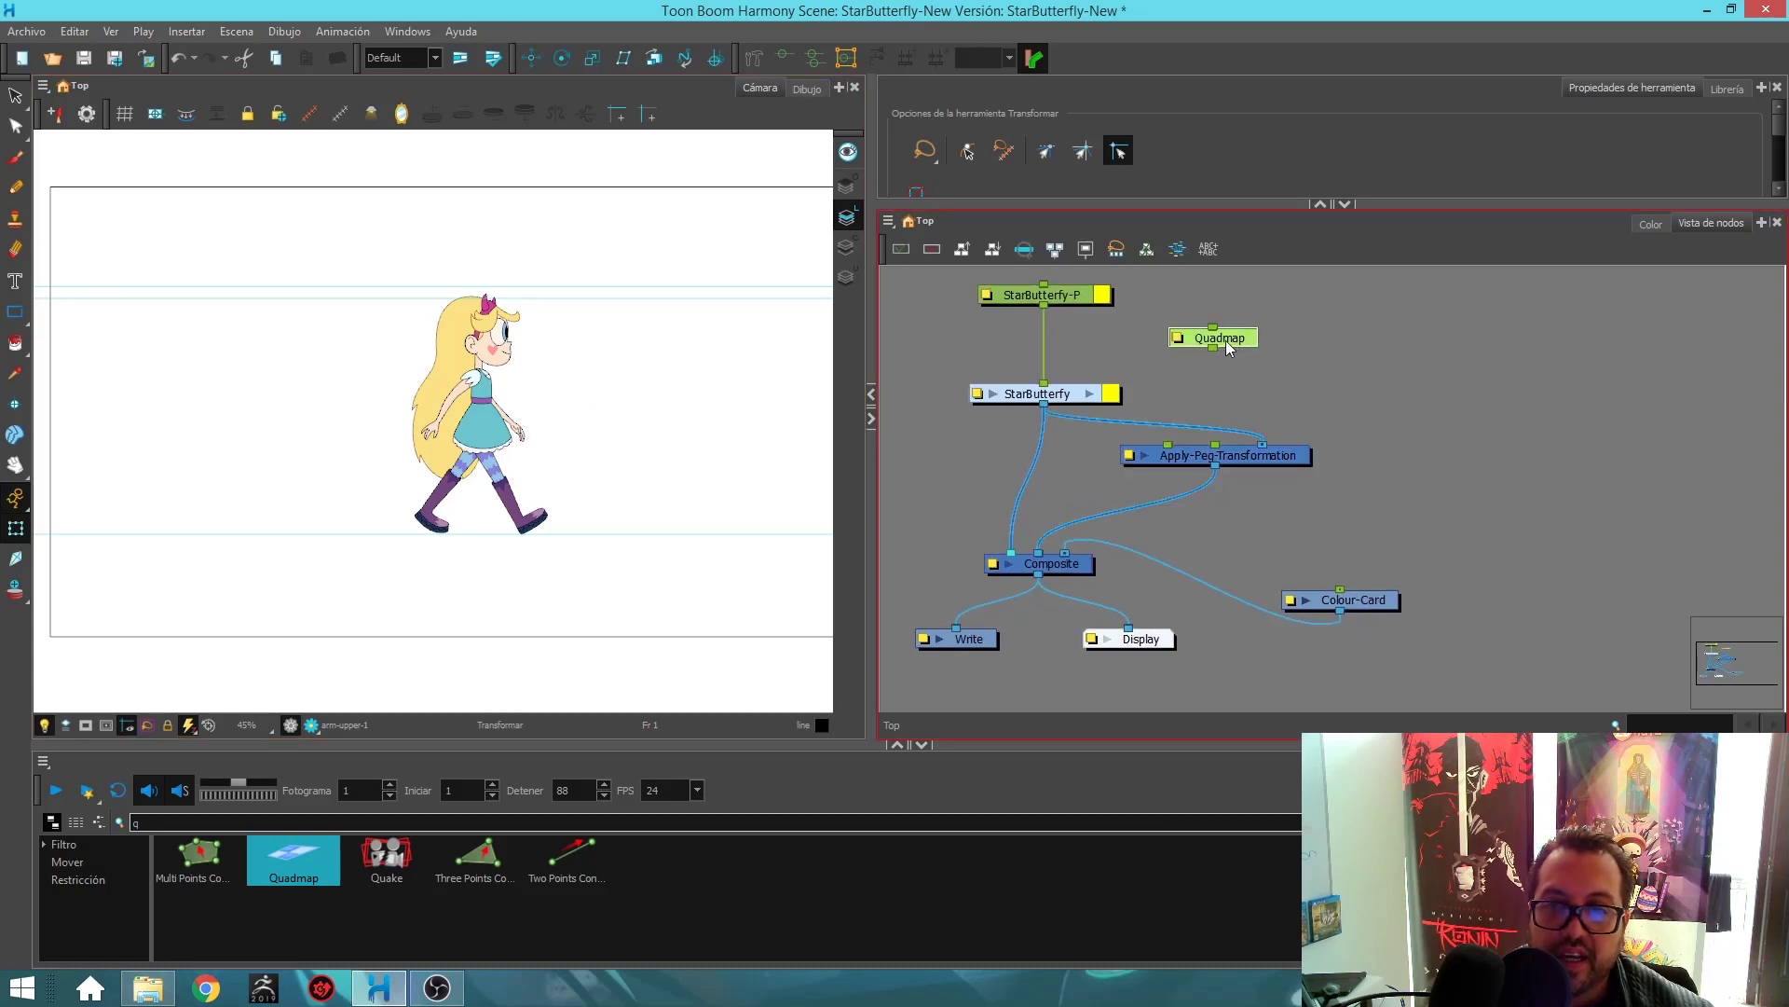
Connect the Quadmap output to the first peg input of the Apply-Peg-Transformation node.
drag(1170, 451, 1168, 446)
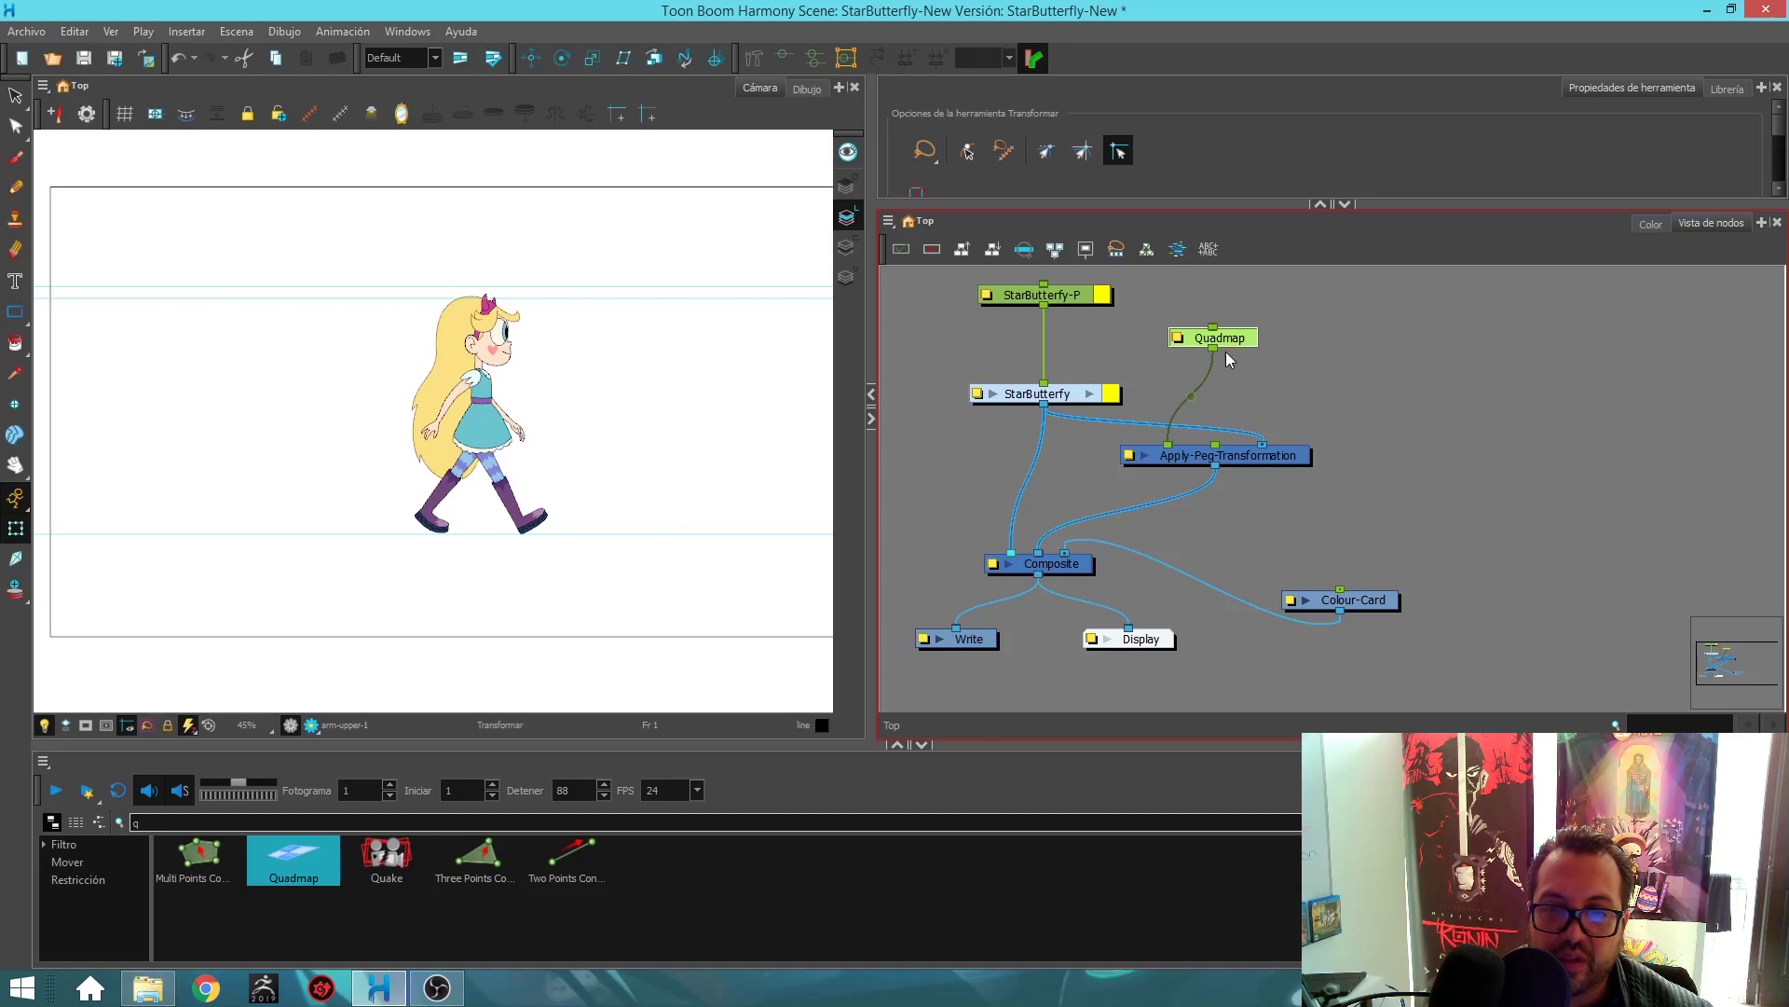
drag(1227, 346, 1222, 351)
click(1292, 321)
click(1247, 345)
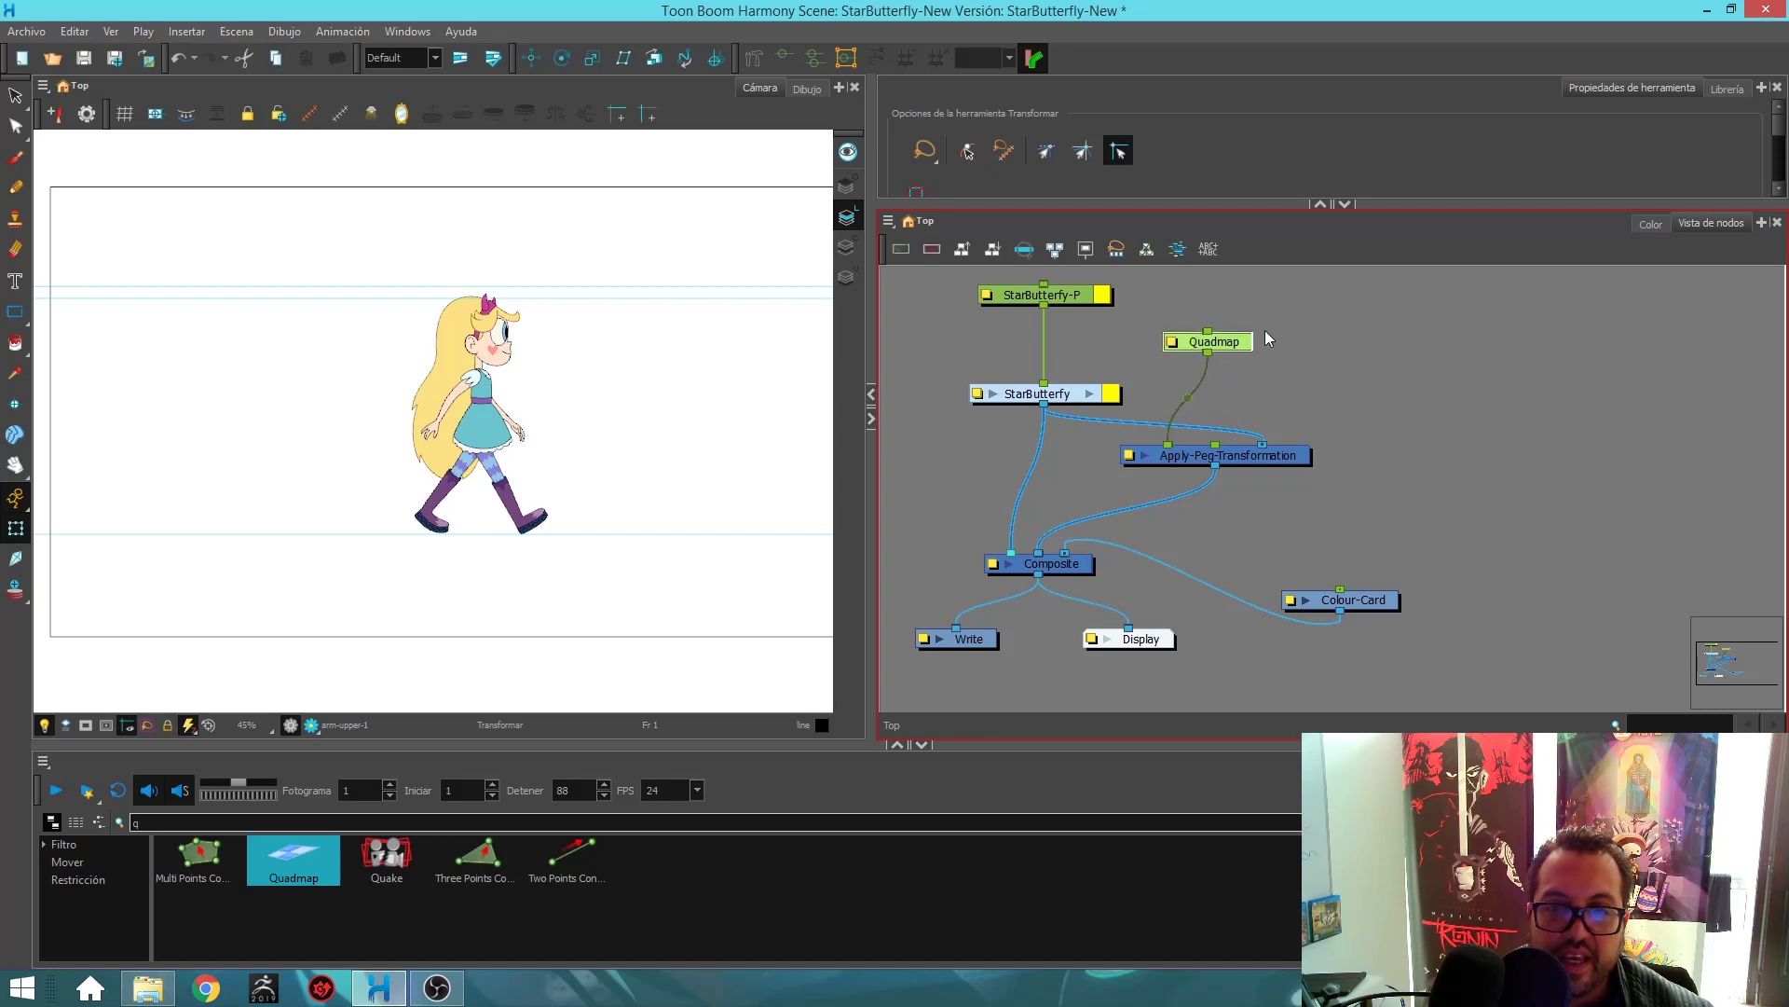
Remove the three horizontal guides from the camera view.
scroll(627, 444, down, 2)
scroll(627, 444, up, 1)
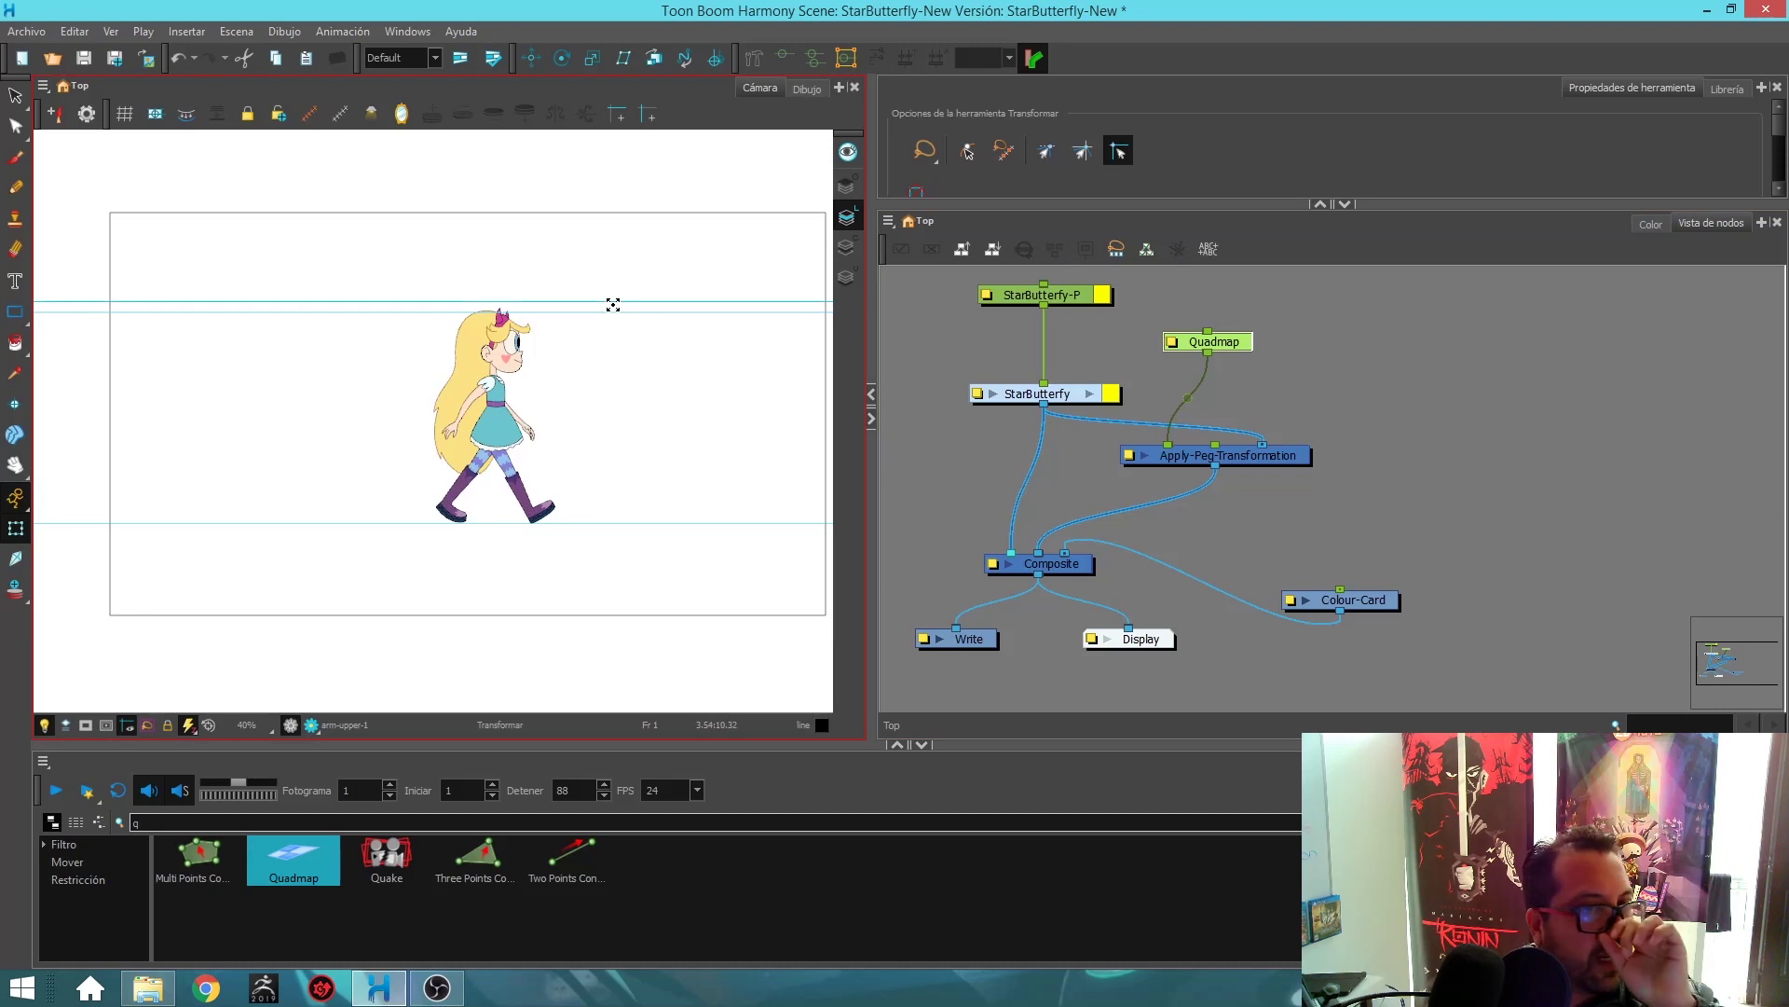
drag(615, 302, 621, 59)
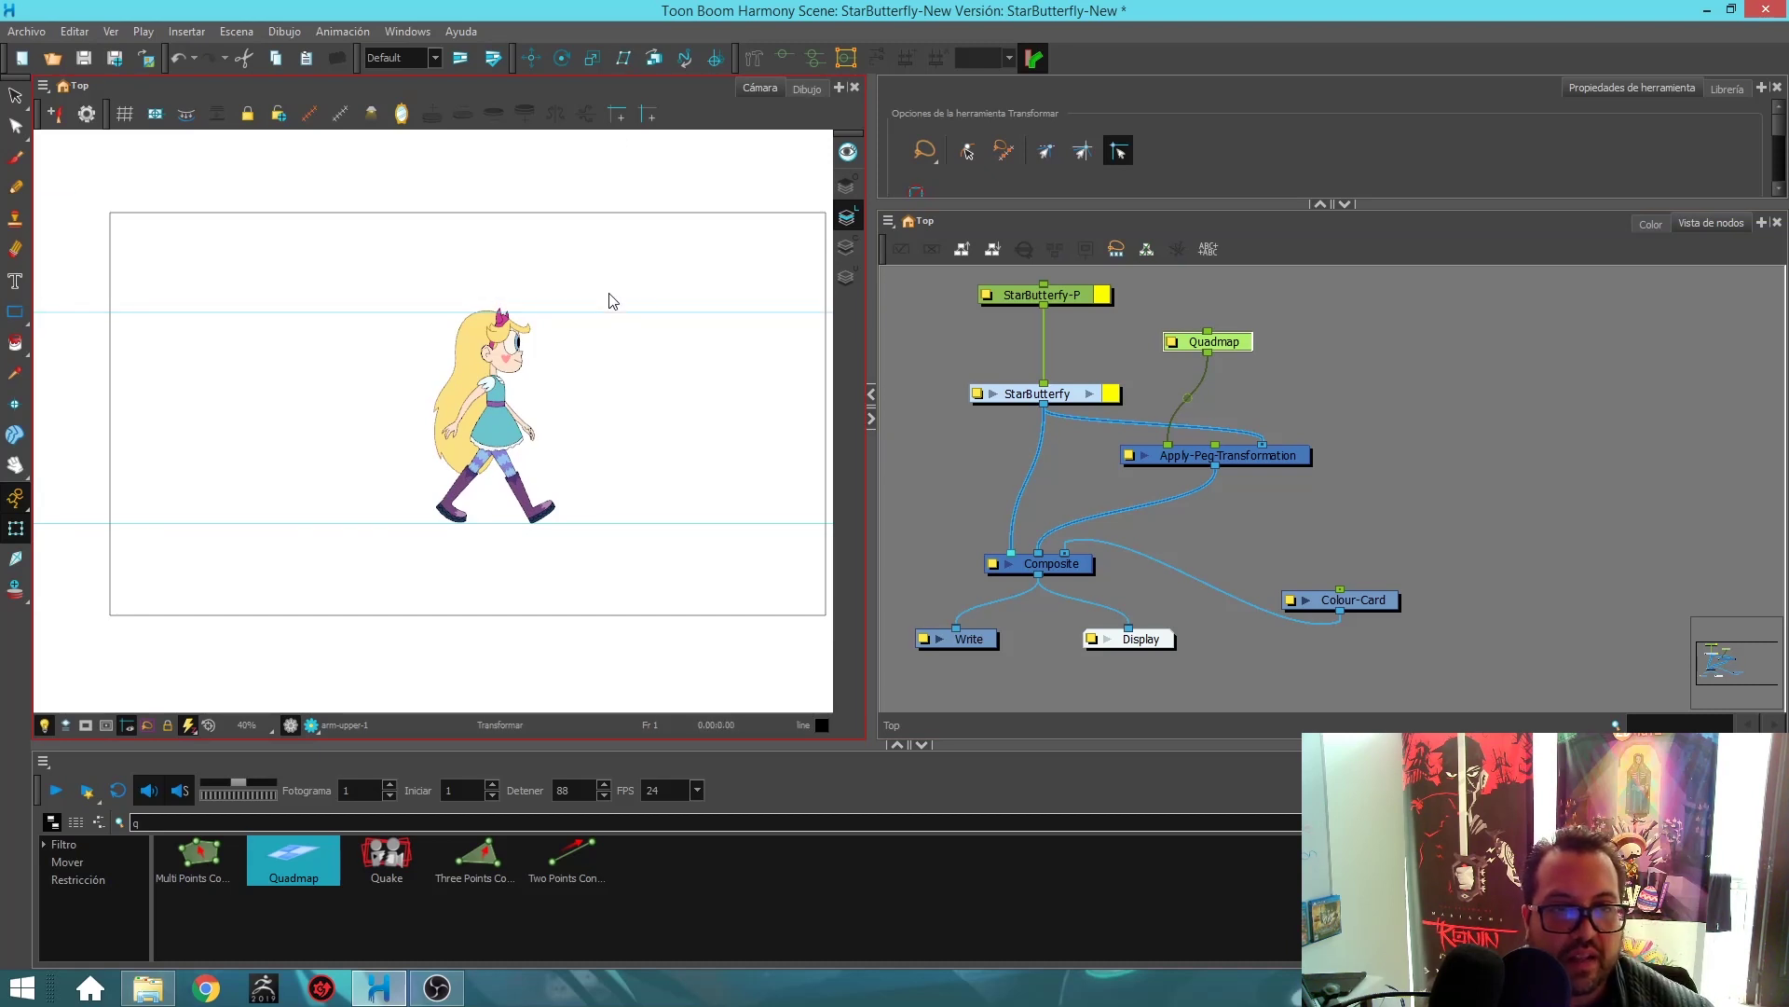
drag(615, 311, 653, 33)
drag(612, 522, 626, 717)
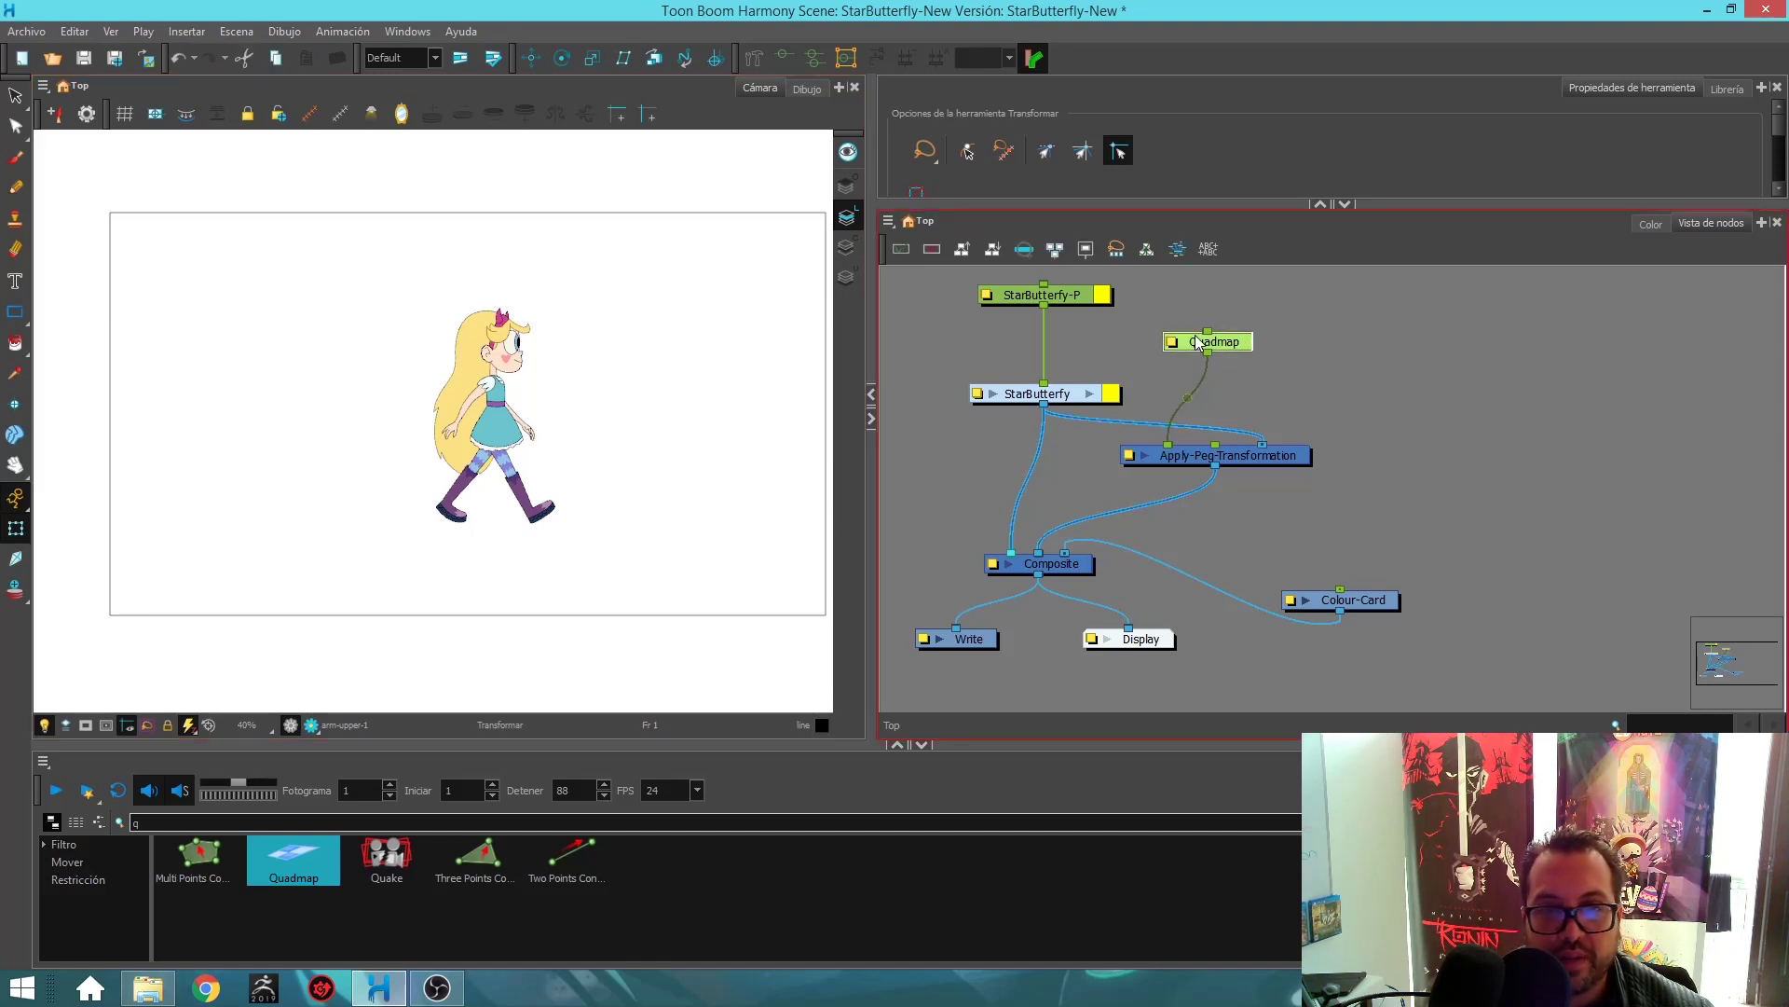
Show the Quadmap's on-canvas controls and disable the Colour-Card layer.
click(308, 115)
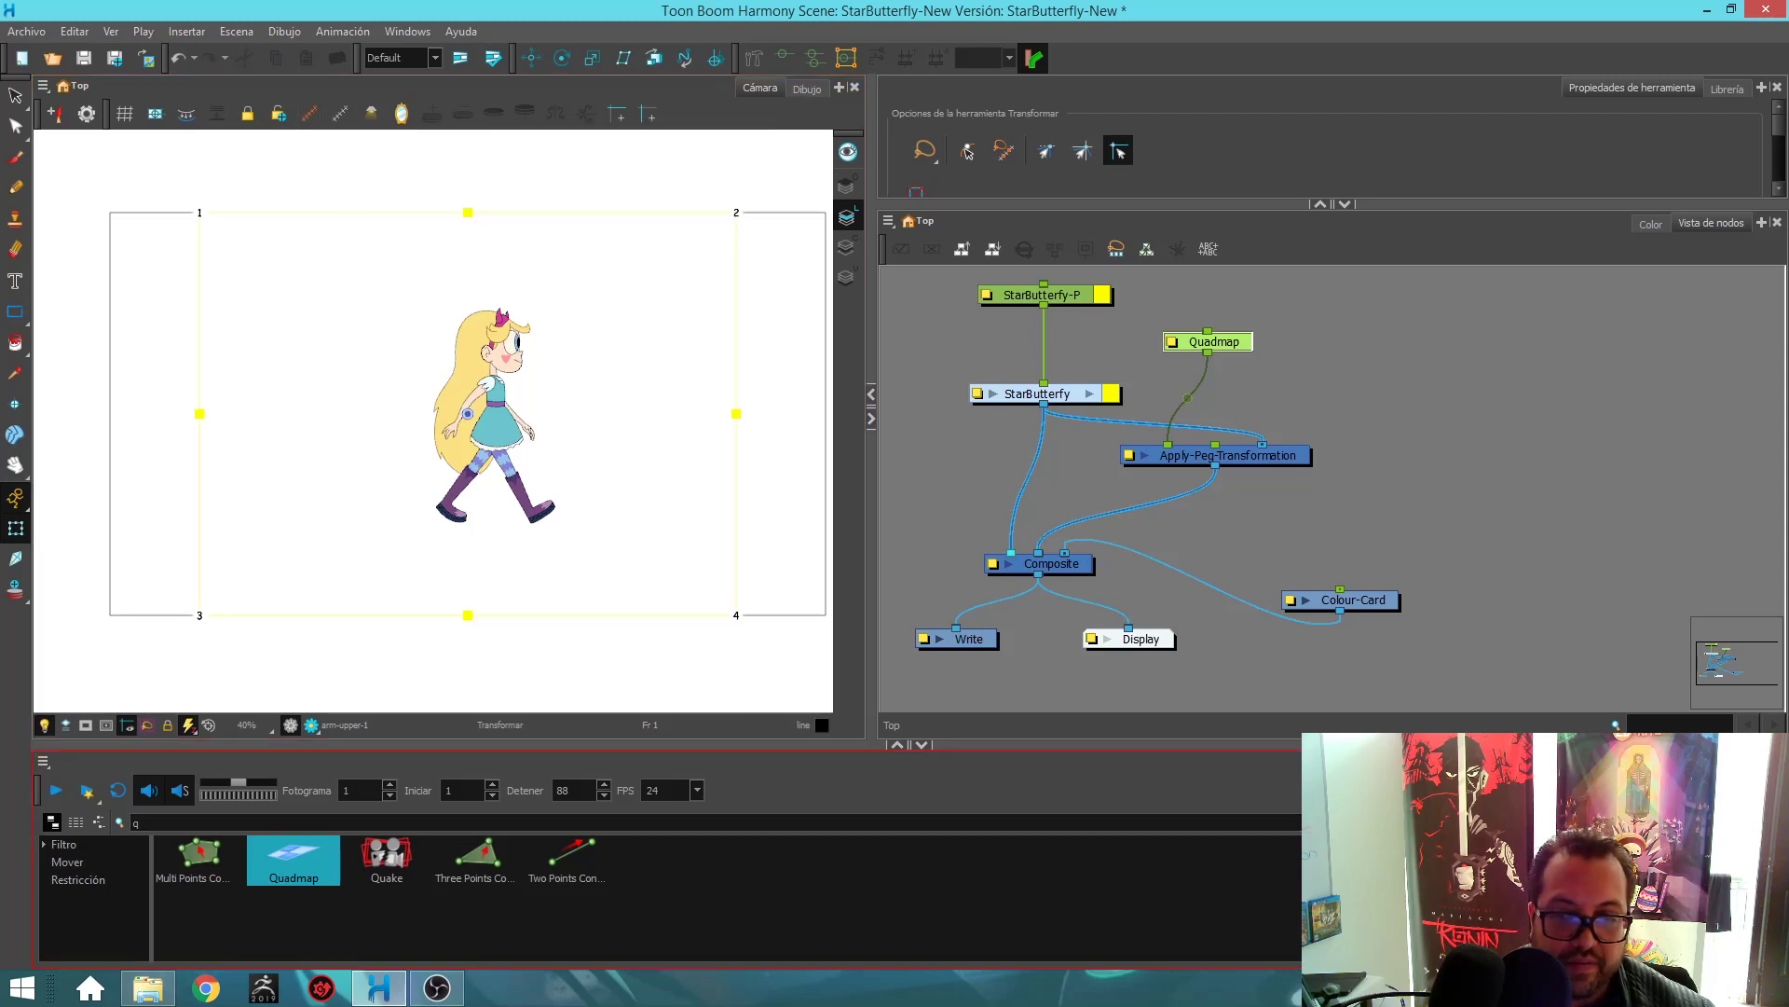
click(1379, 761)
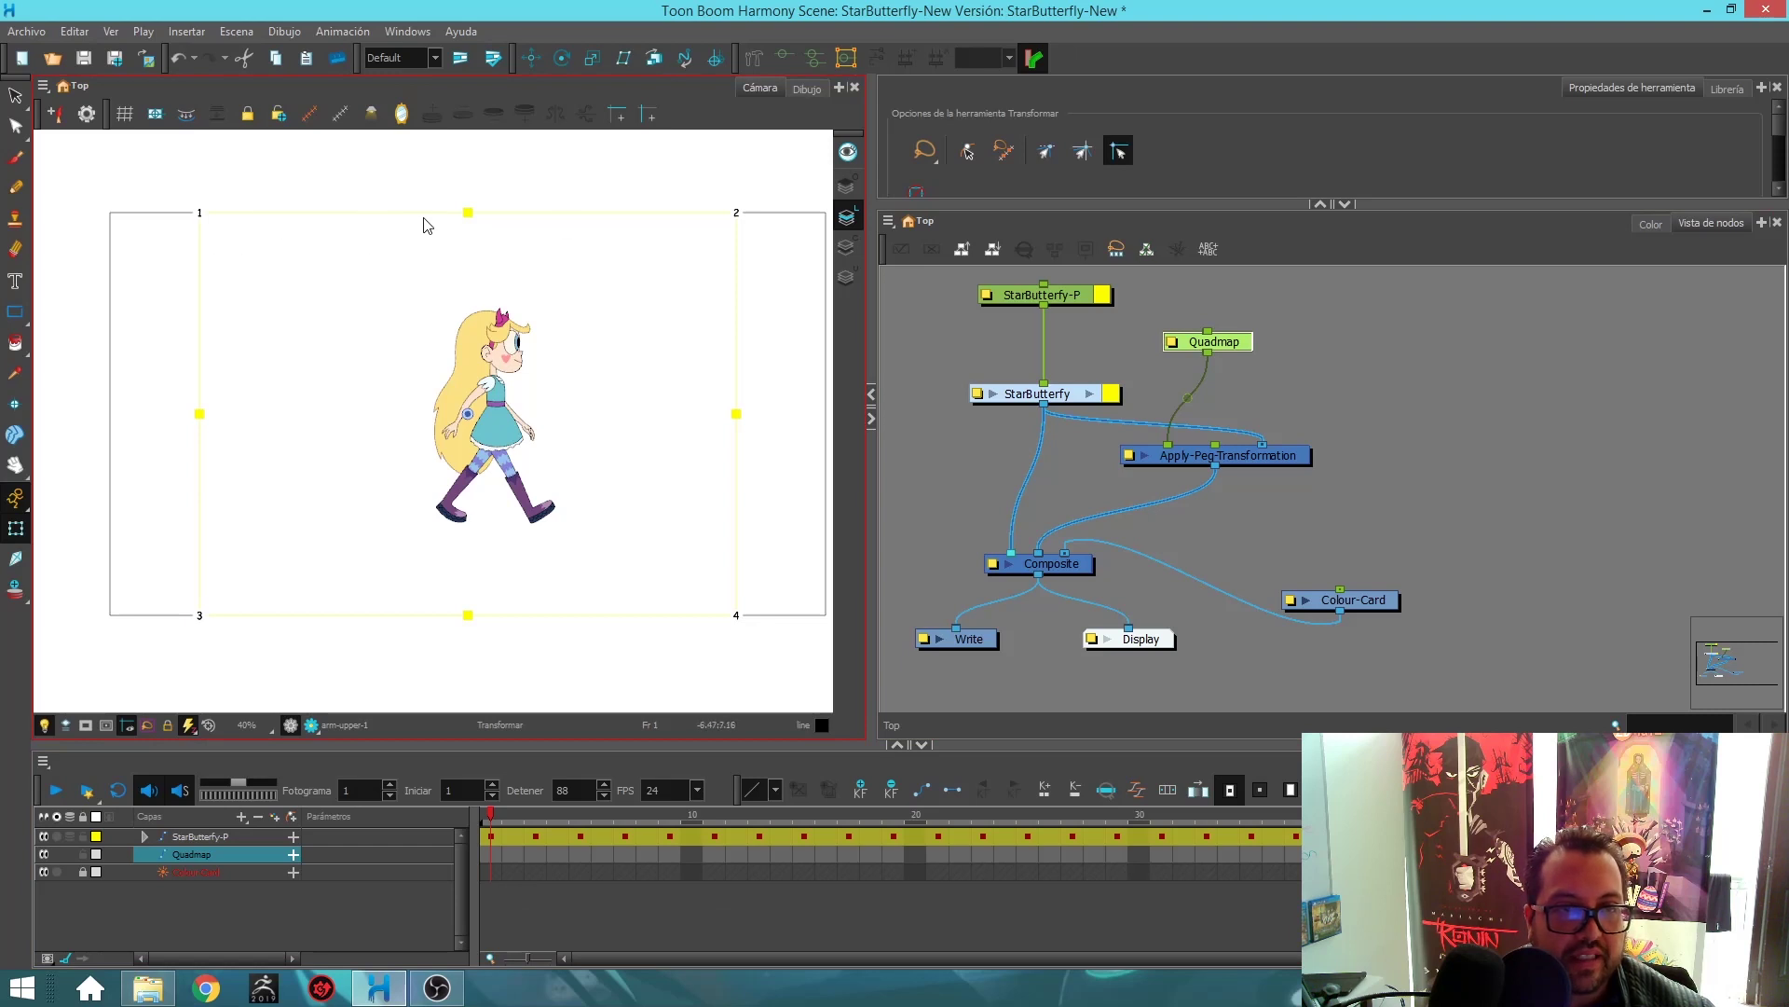
click(44, 871)
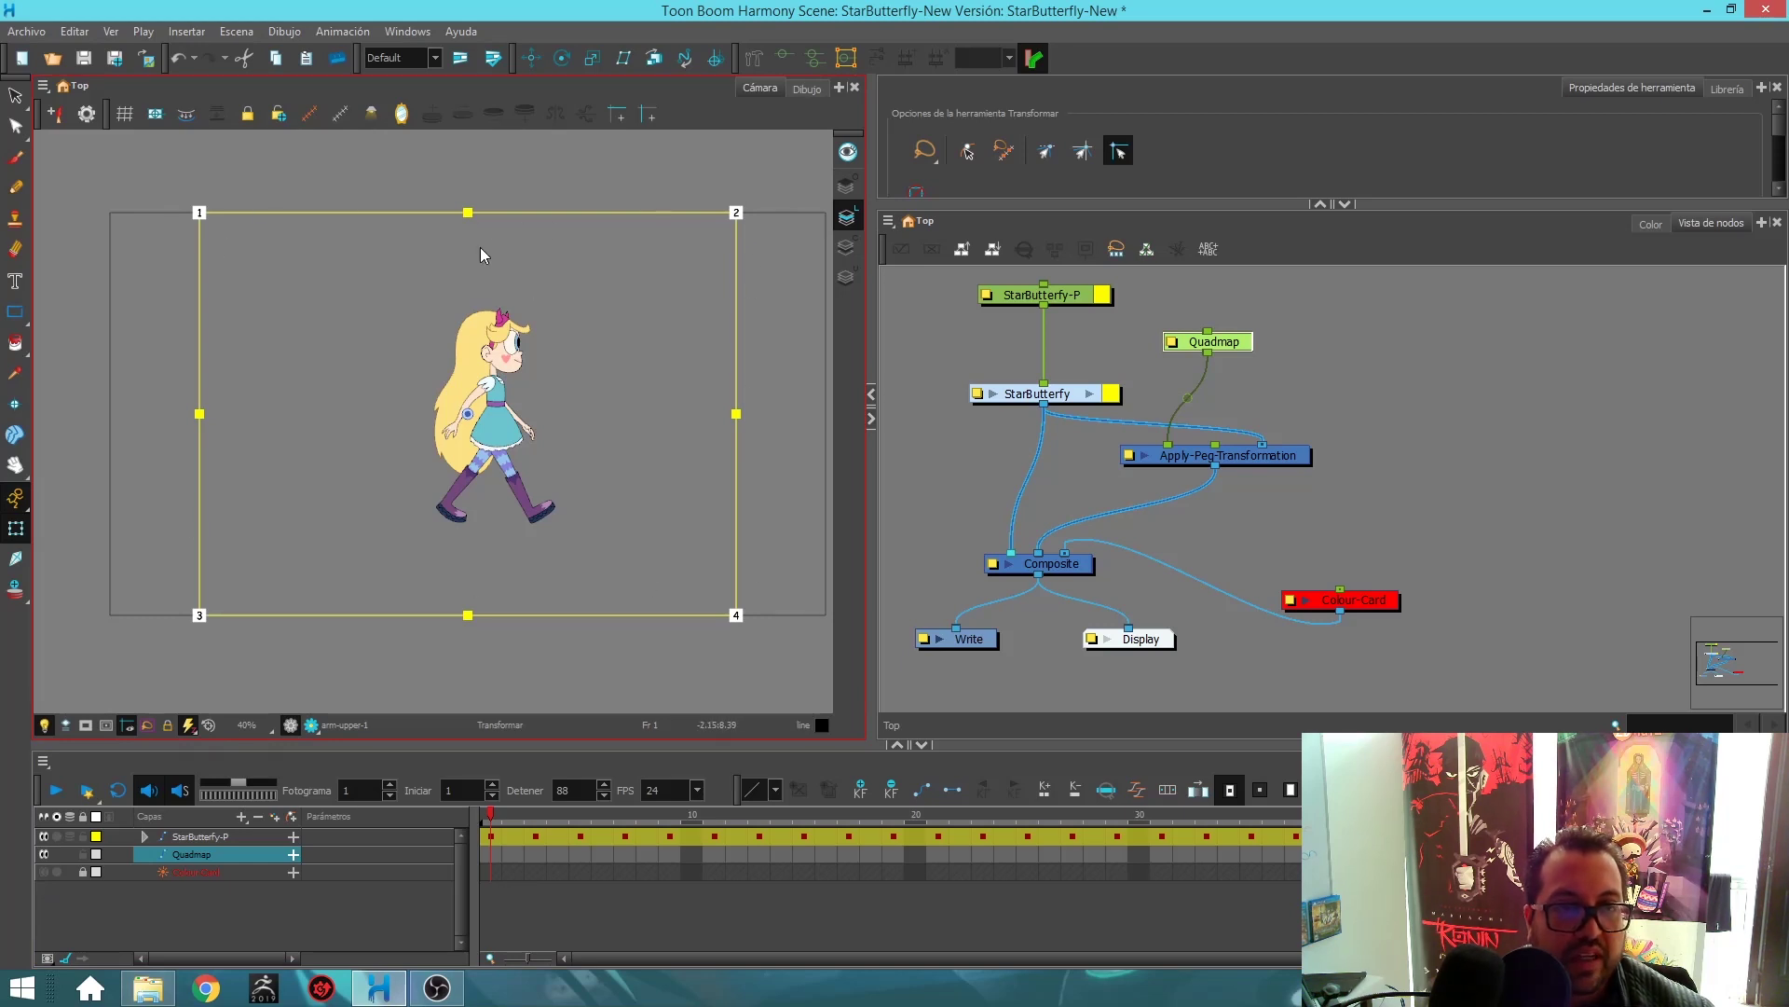
Reshape the Quadmap into a flattened parallelogram slanting right, so the duplicated character lies on the ground like a cast shadow.
drag(472, 213, 472, 371)
drag(467, 615, 472, 567)
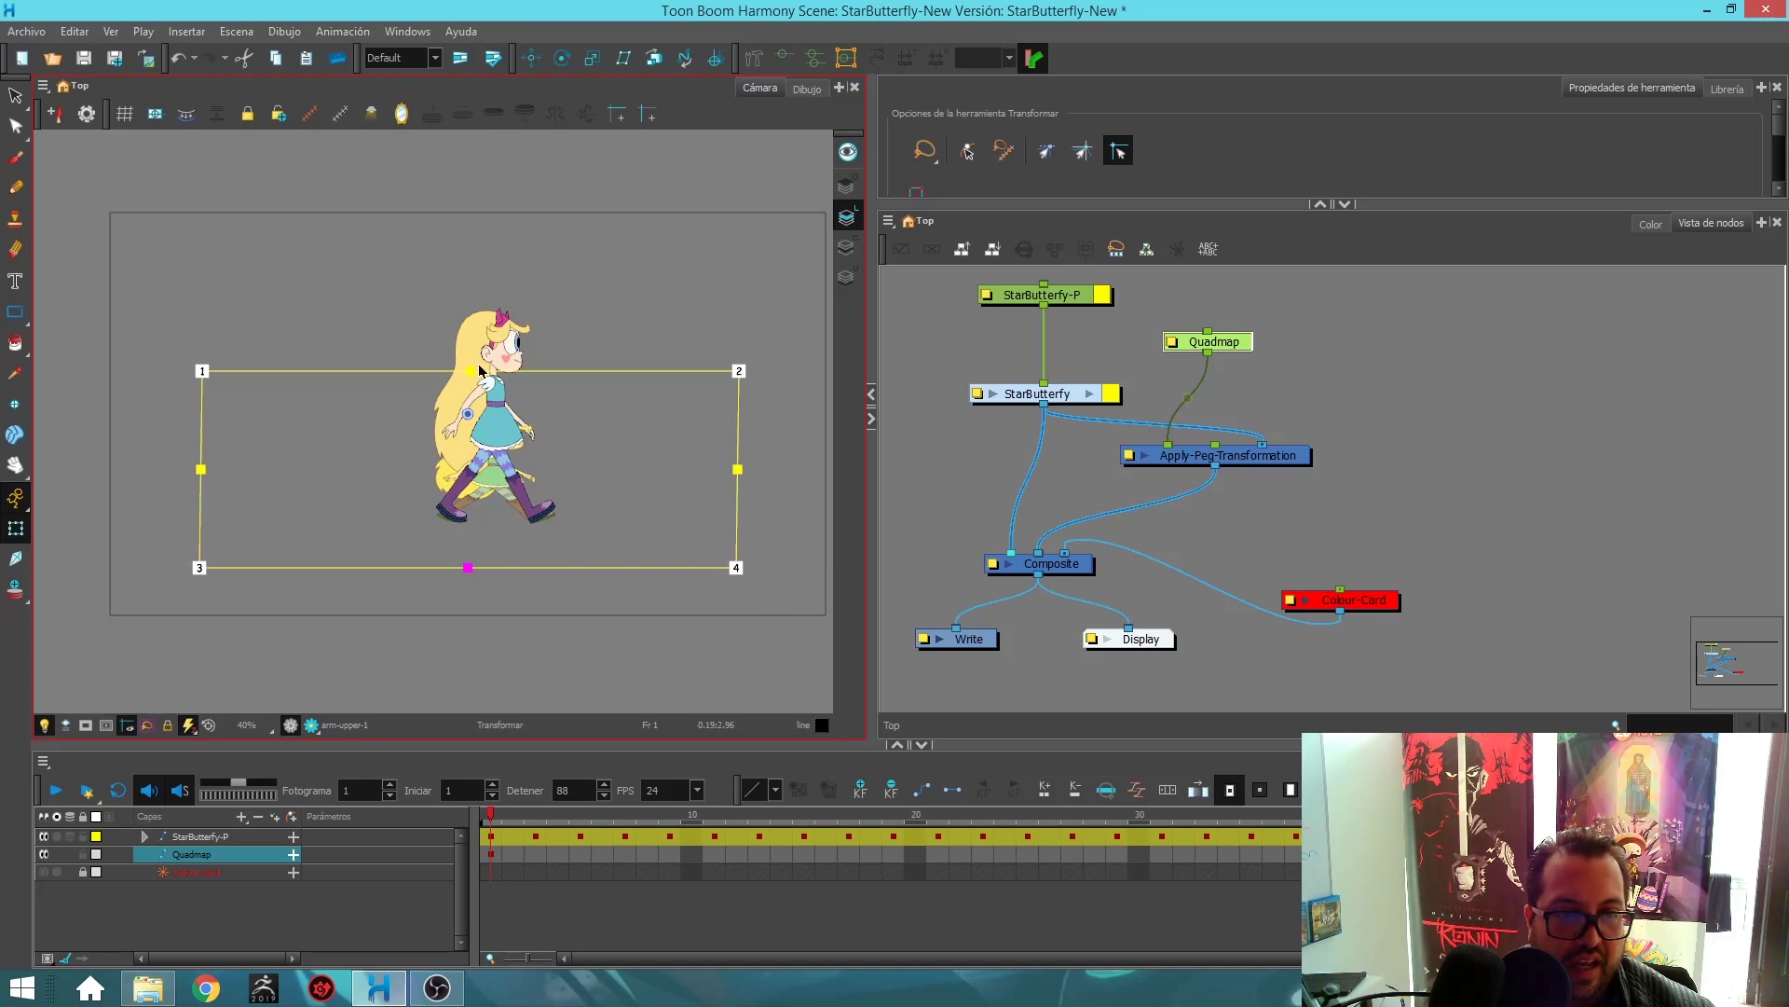
drag(473, 371, 581, 374)
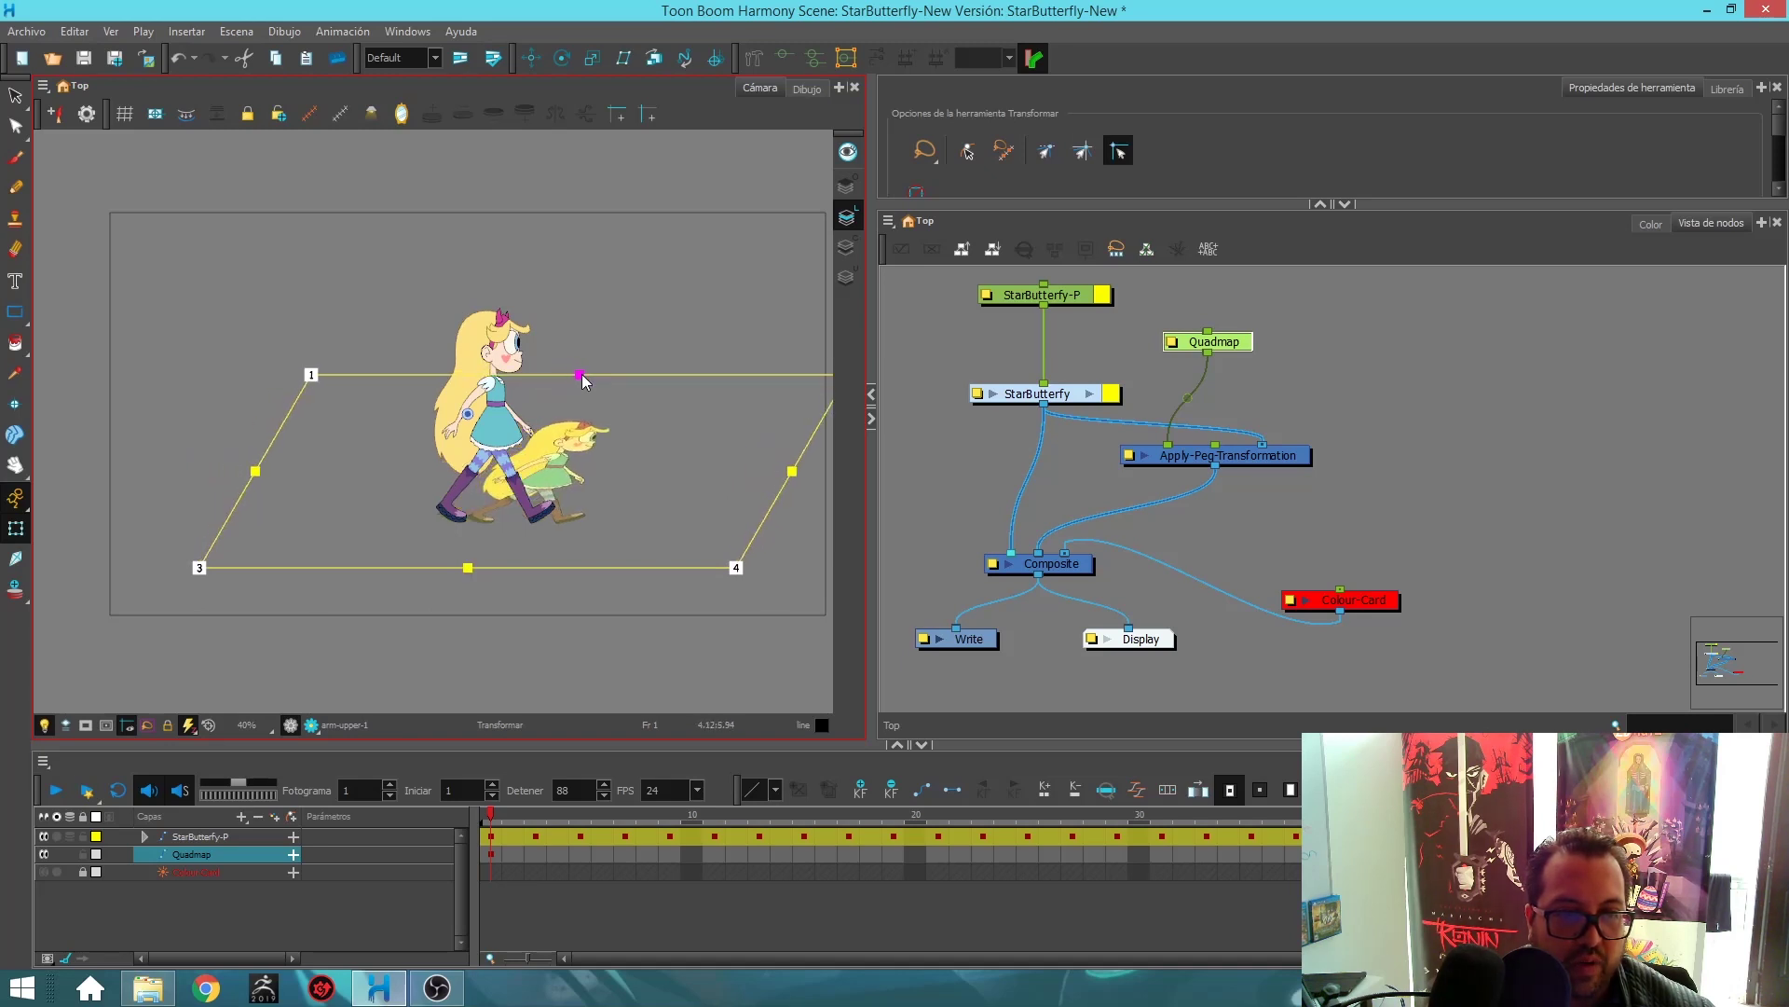
drag(471, 569, 437, 566)
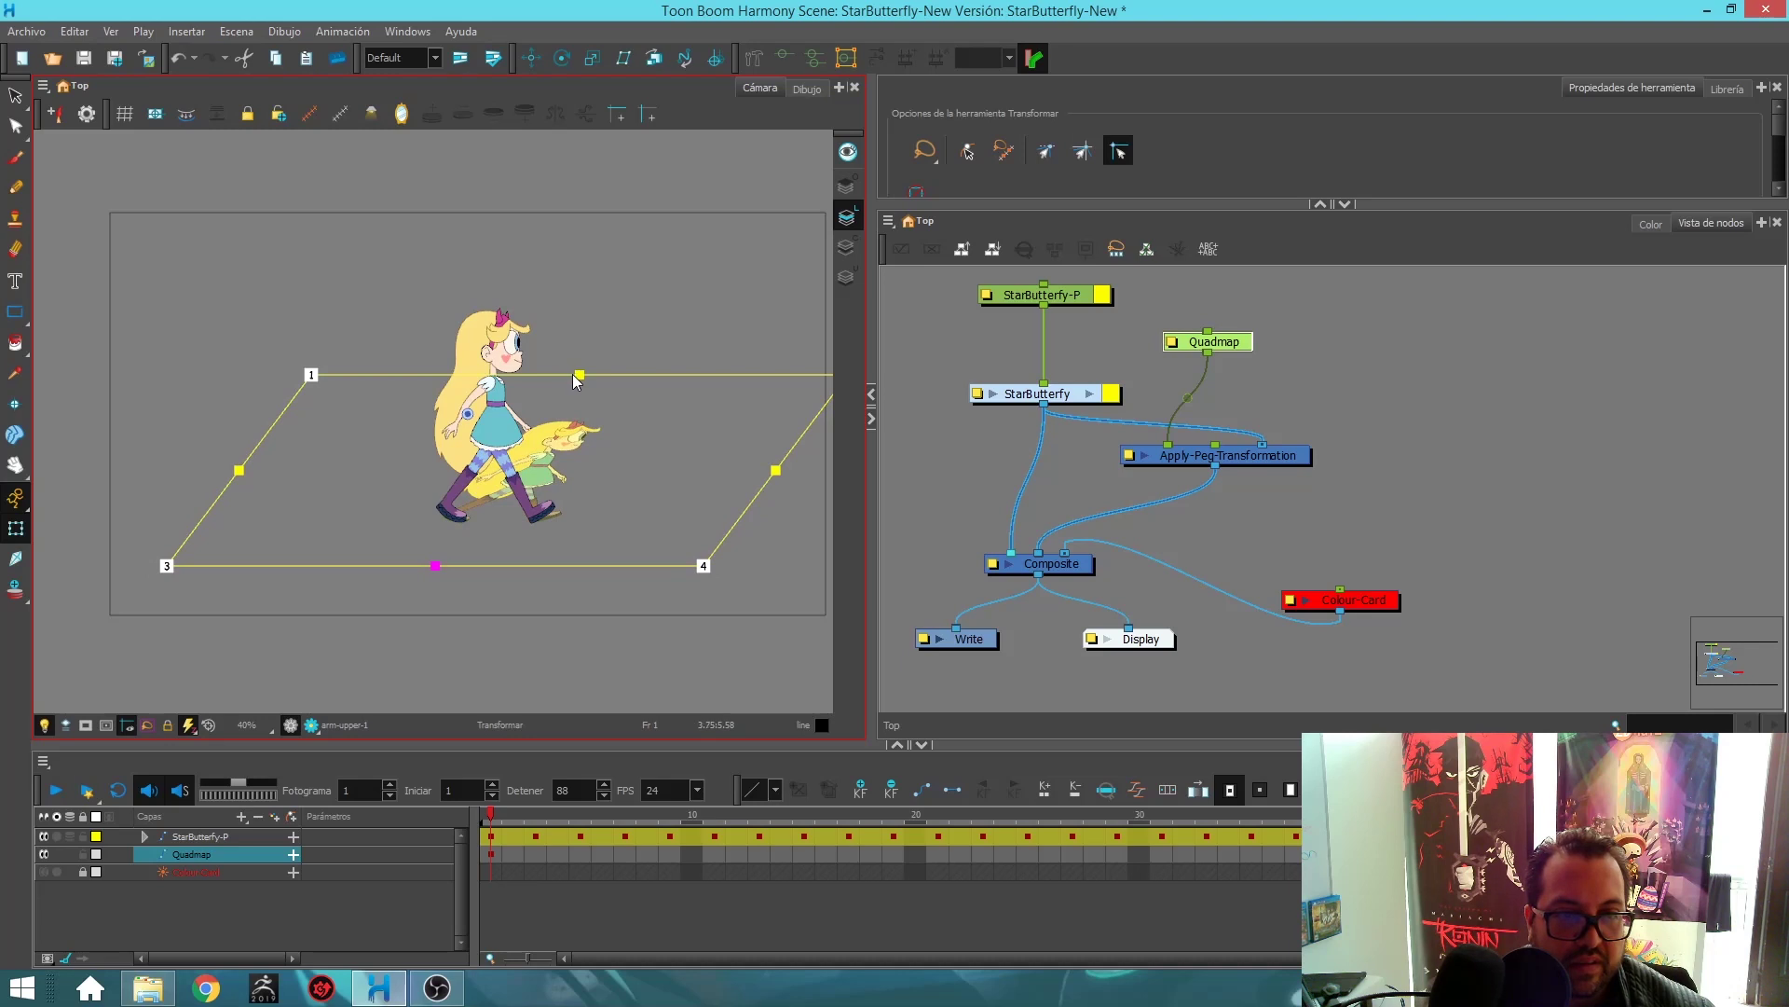
drag(582, 377, 582, 418)
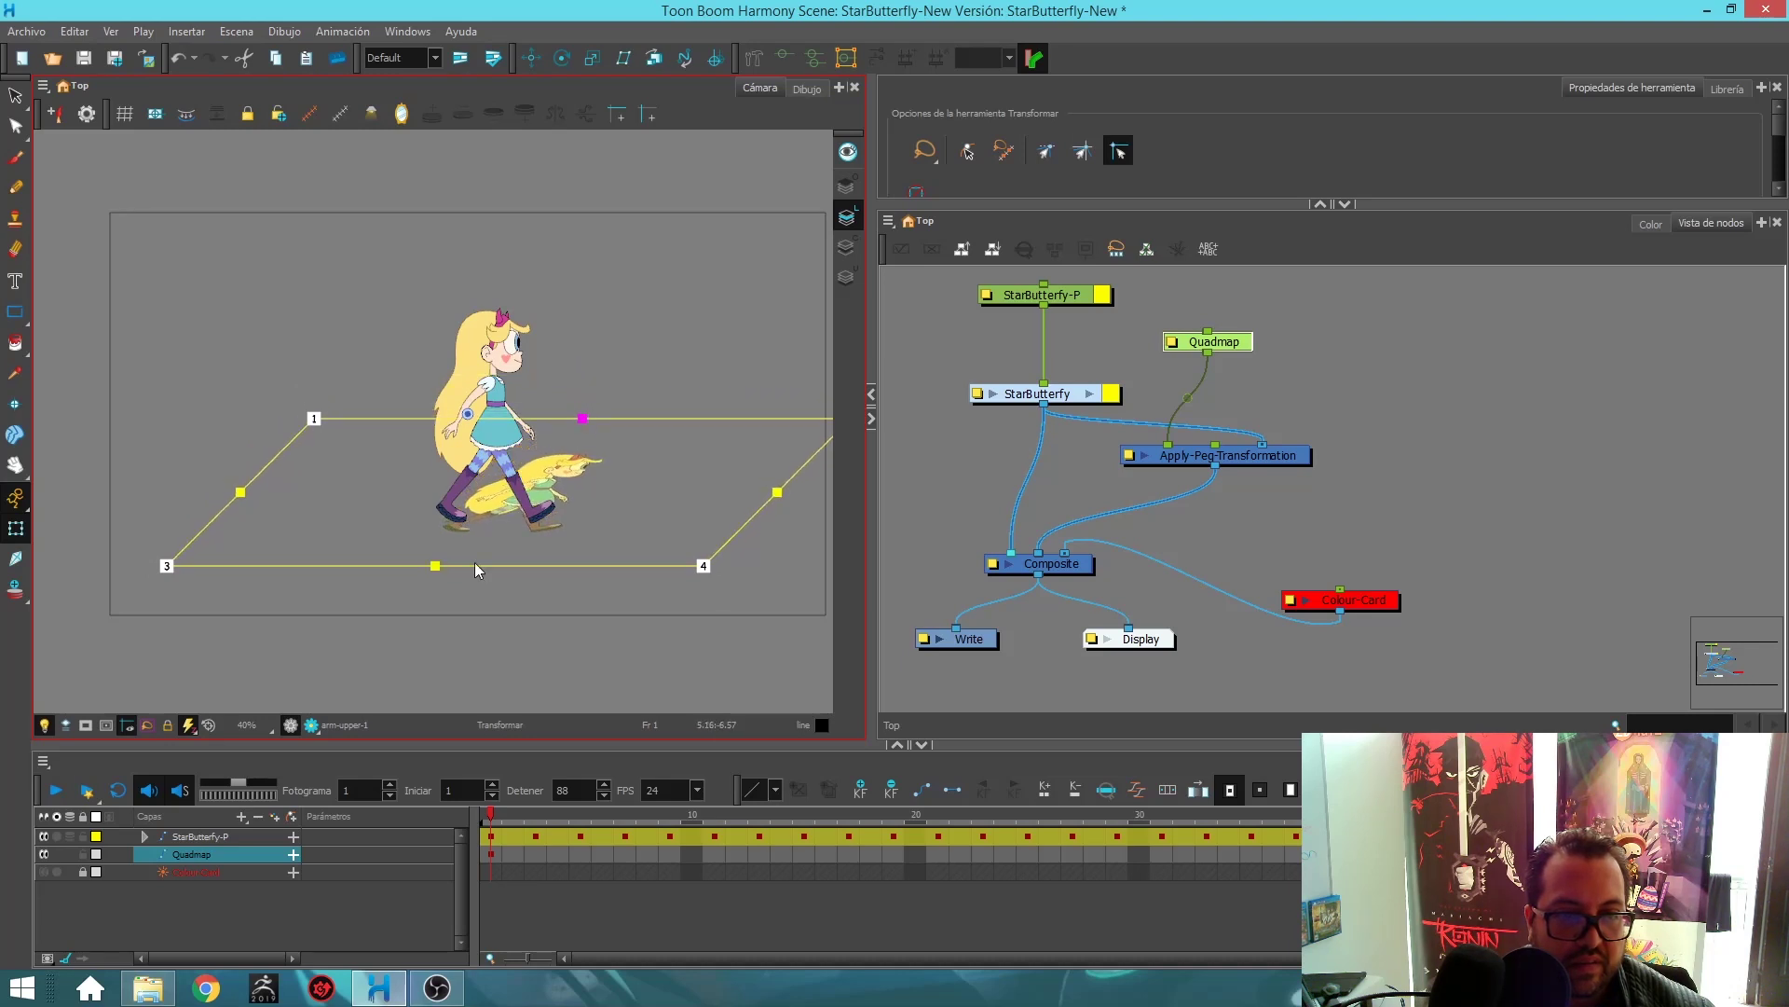
drag(435, 562, 432, 557)
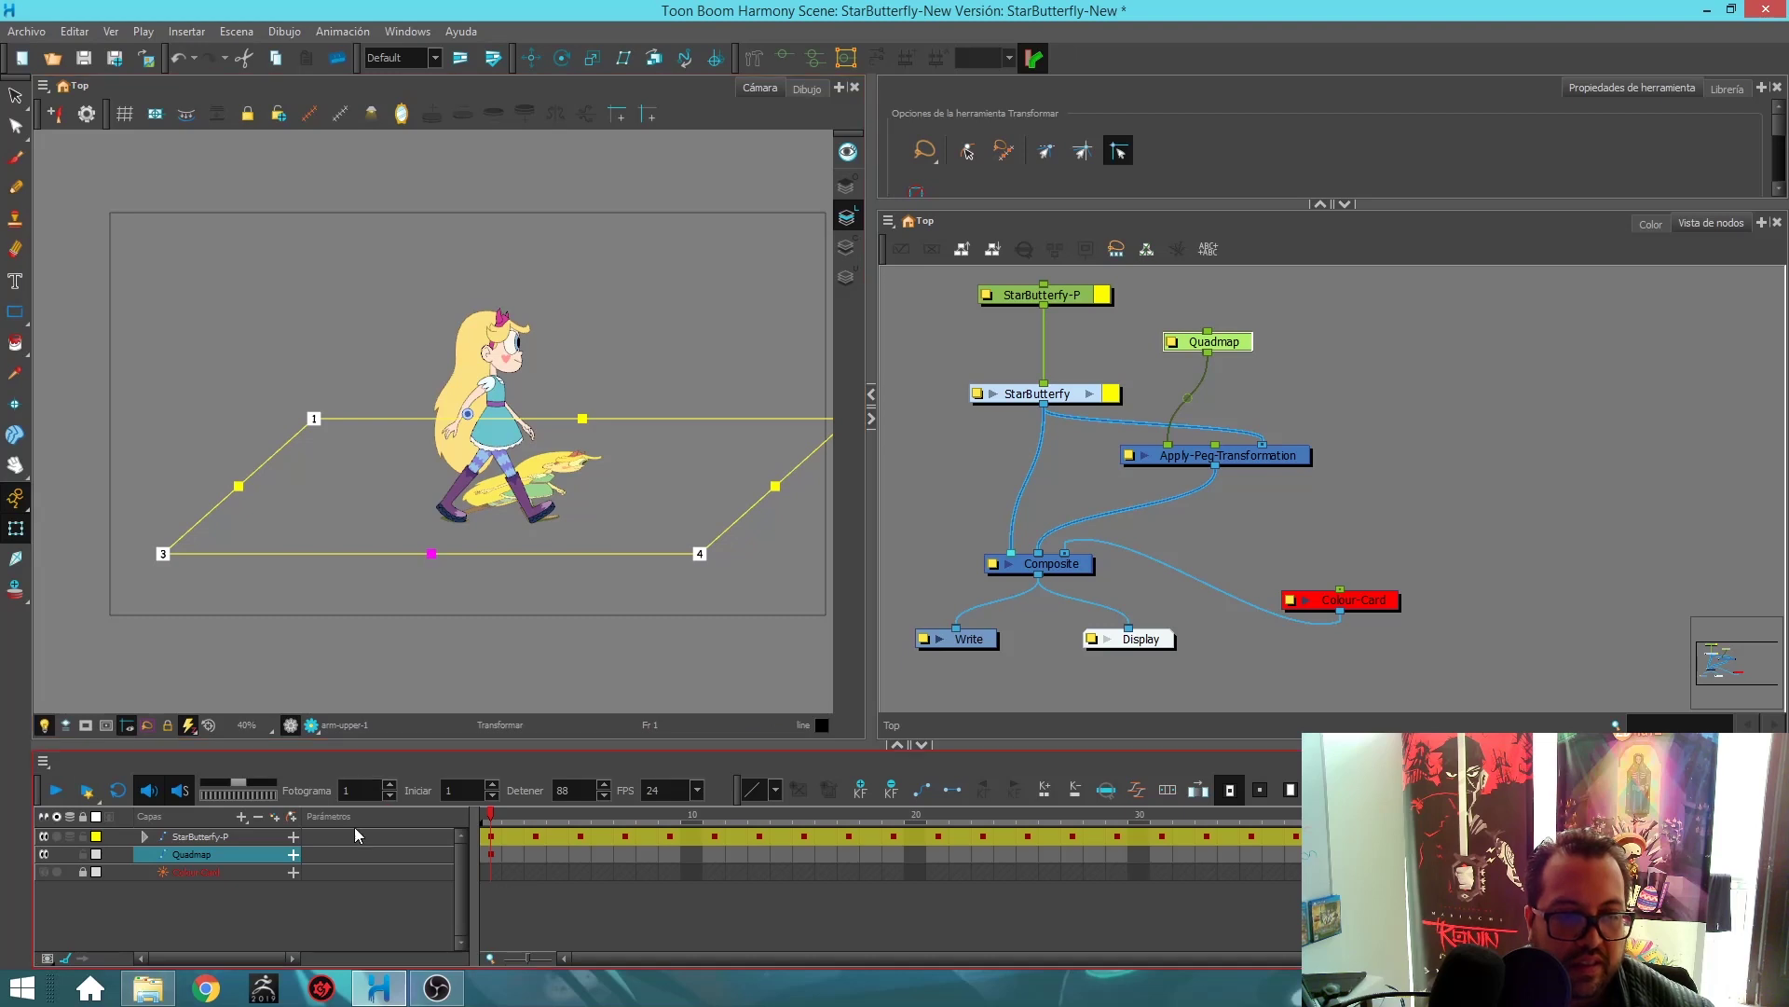
Deselect the Quadmap and play back the walk animation to check how the distorted duplicate follows the character.
click(338, 902)
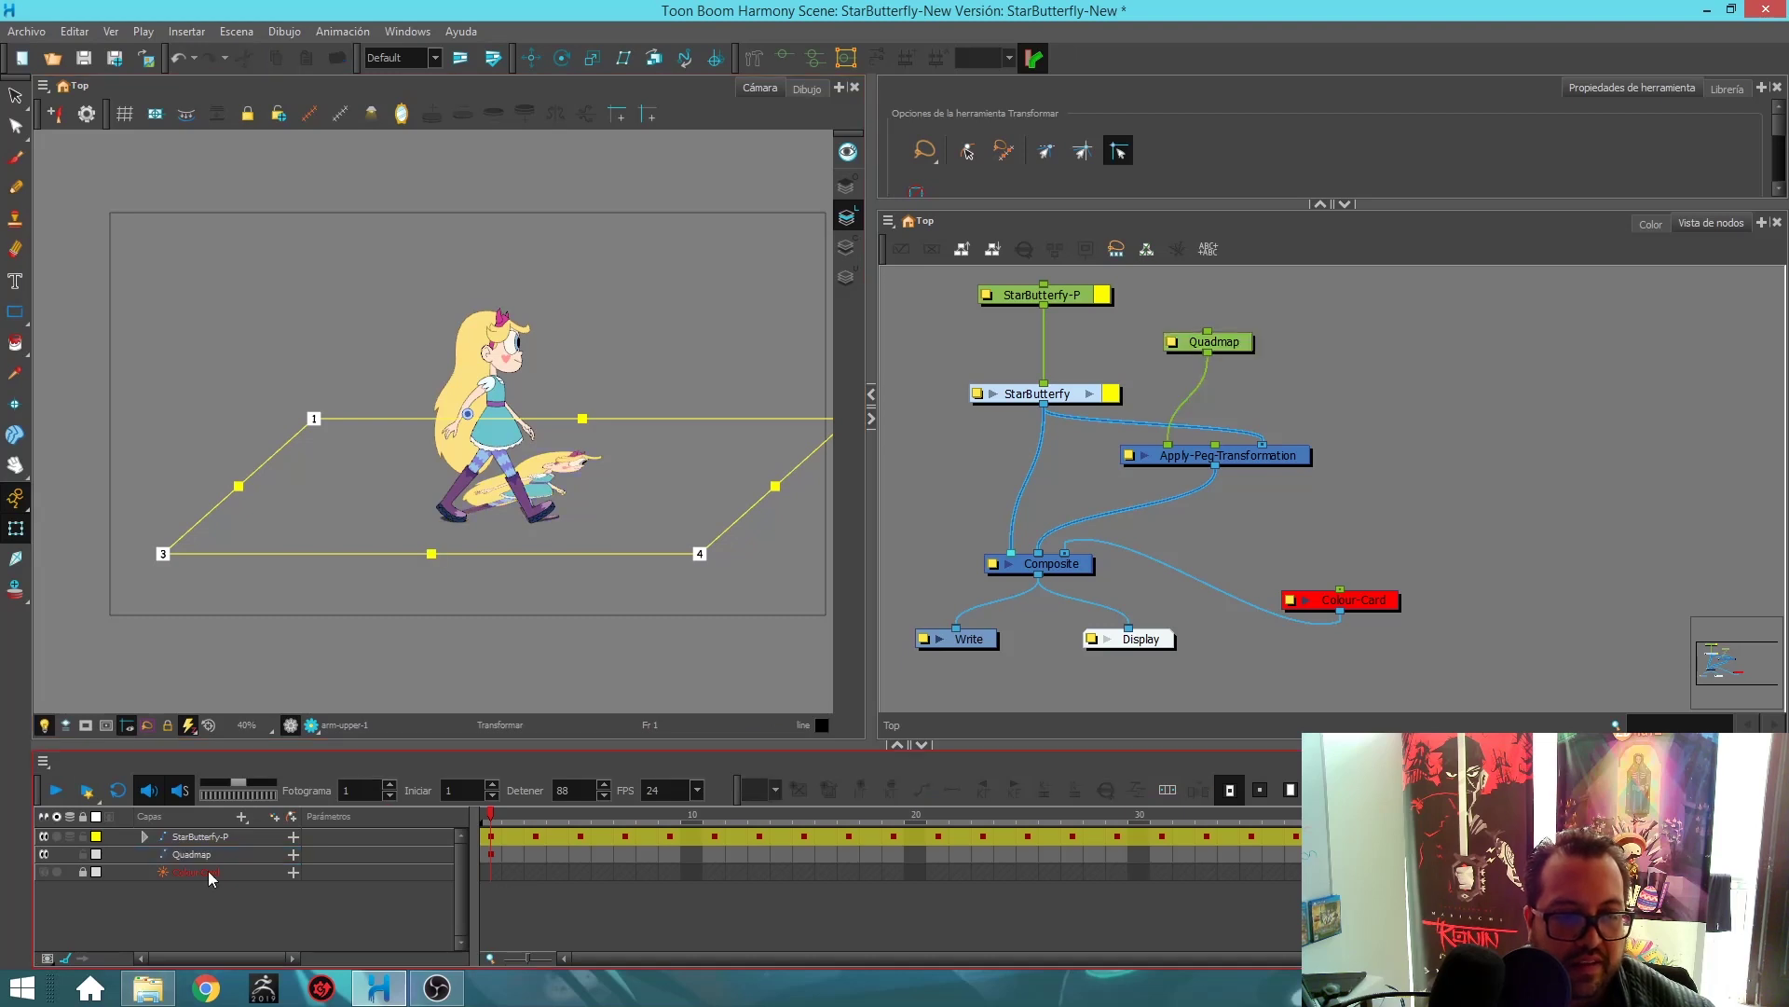
click(58, 793)
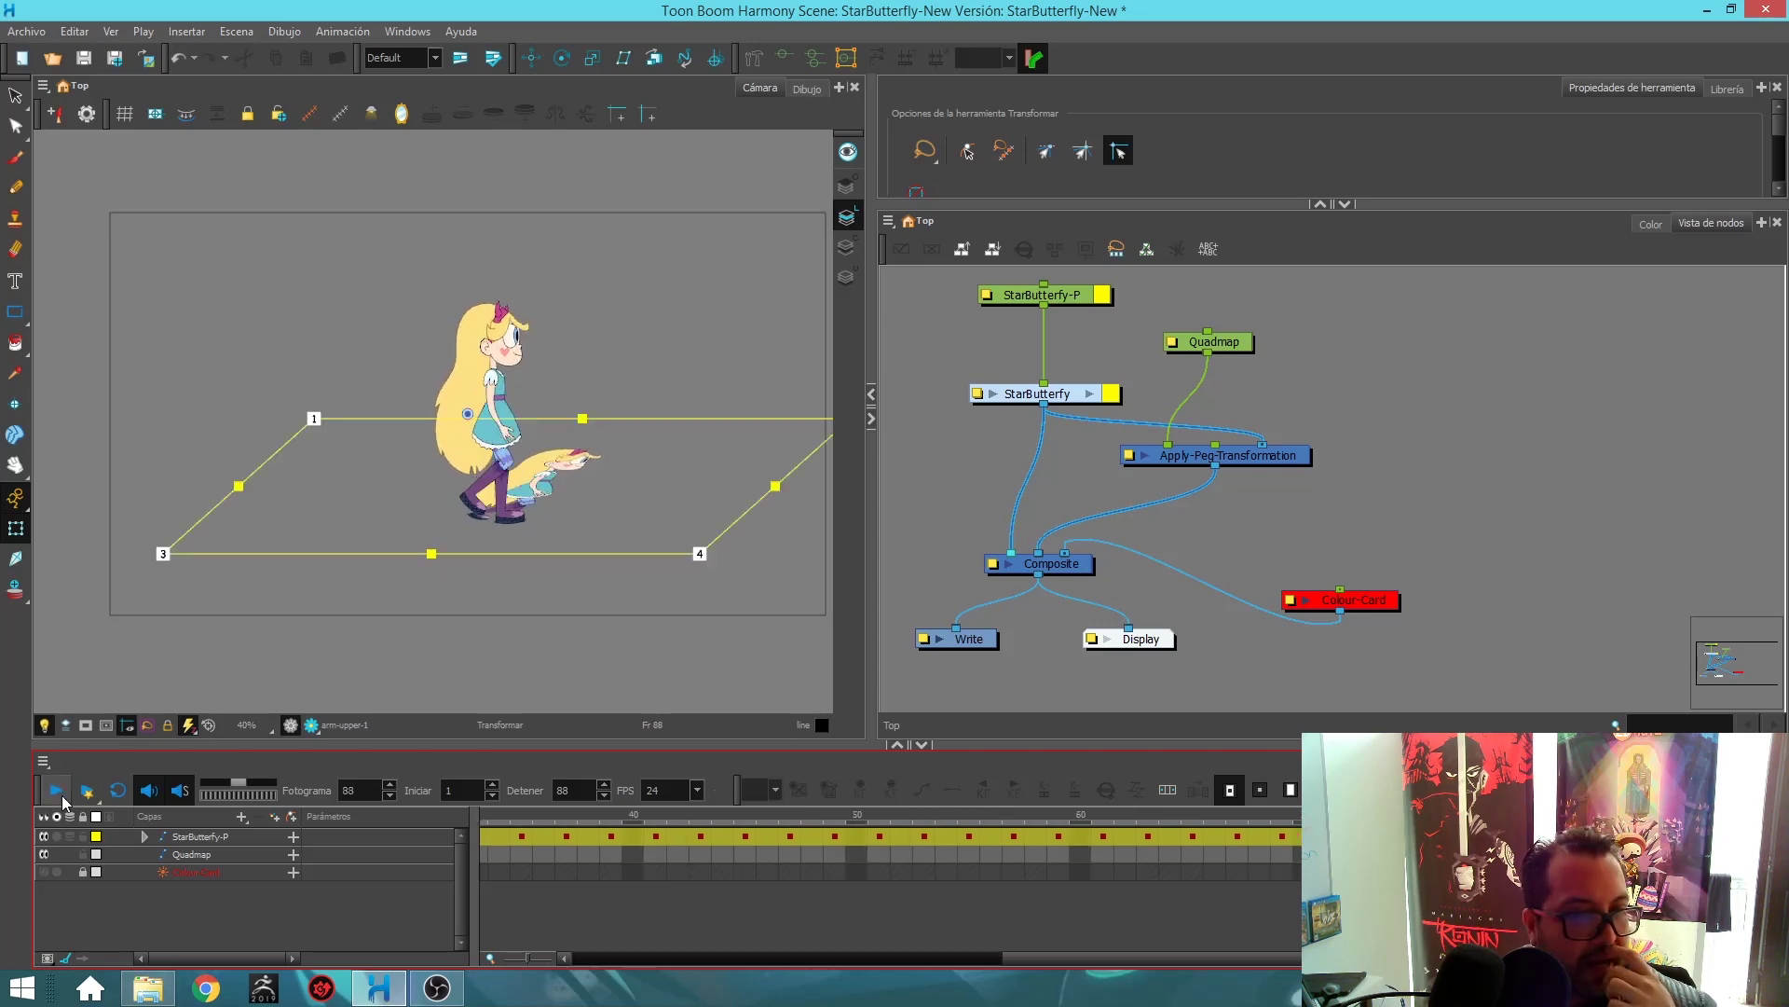
click(58, 792)
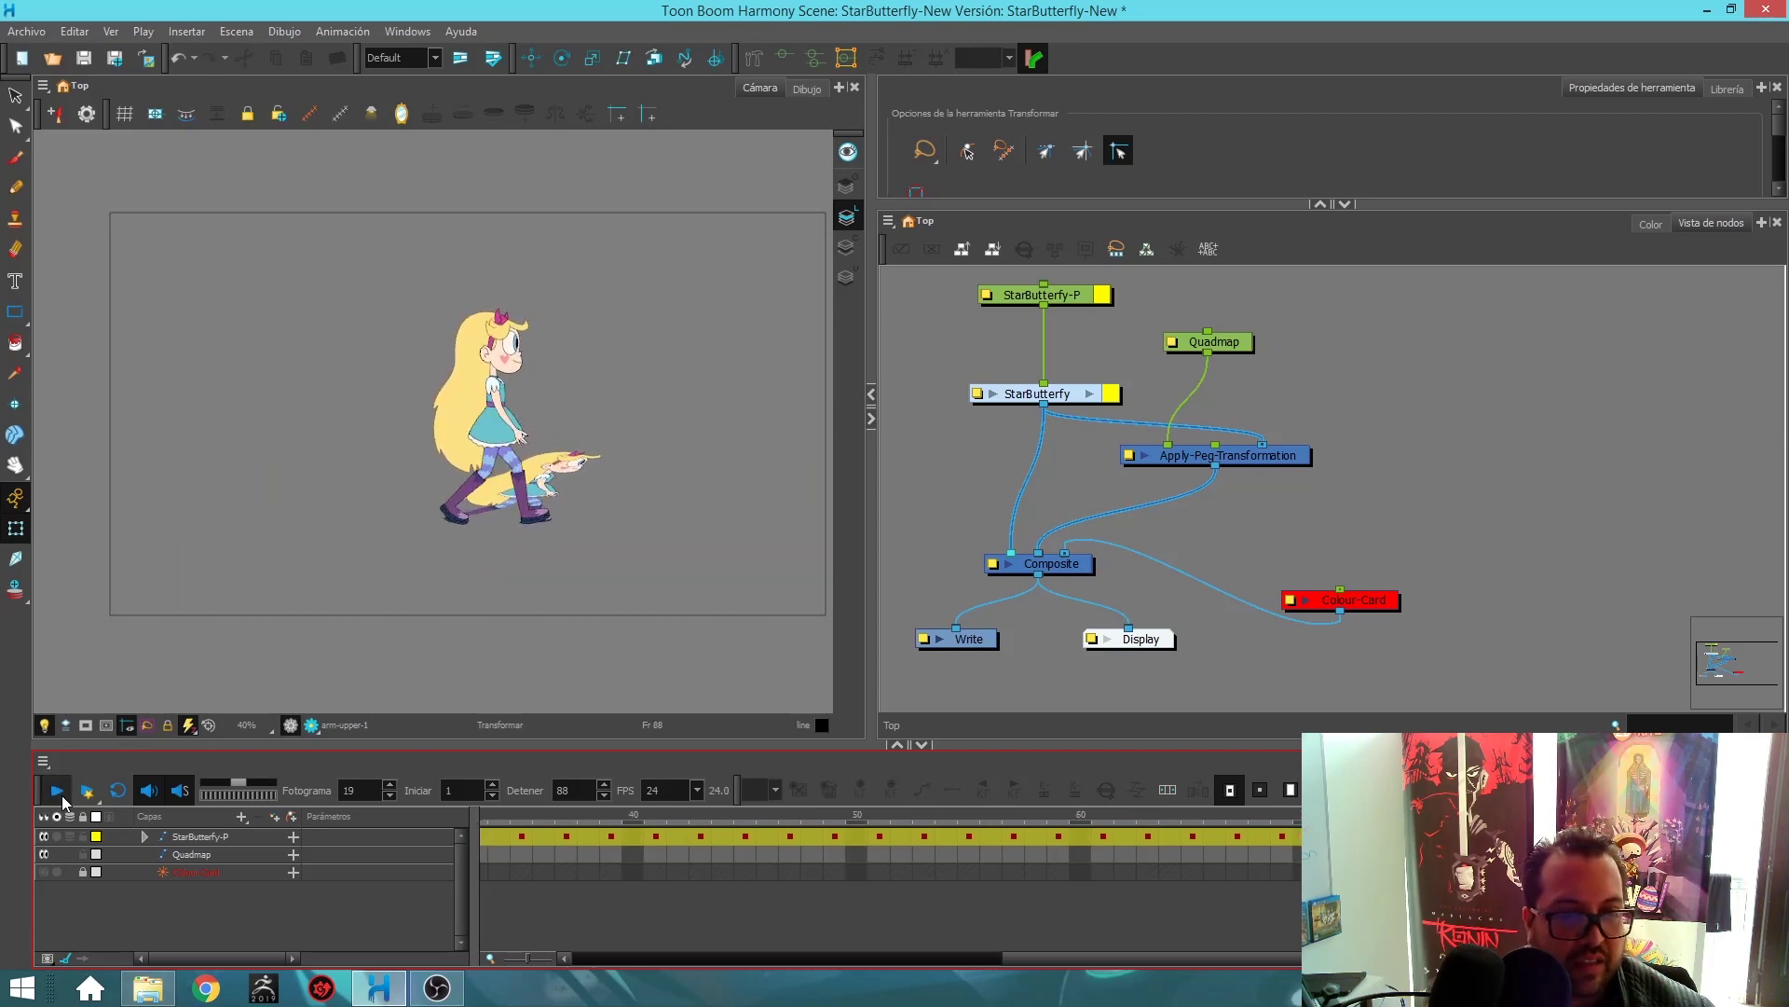
click(57, 793)
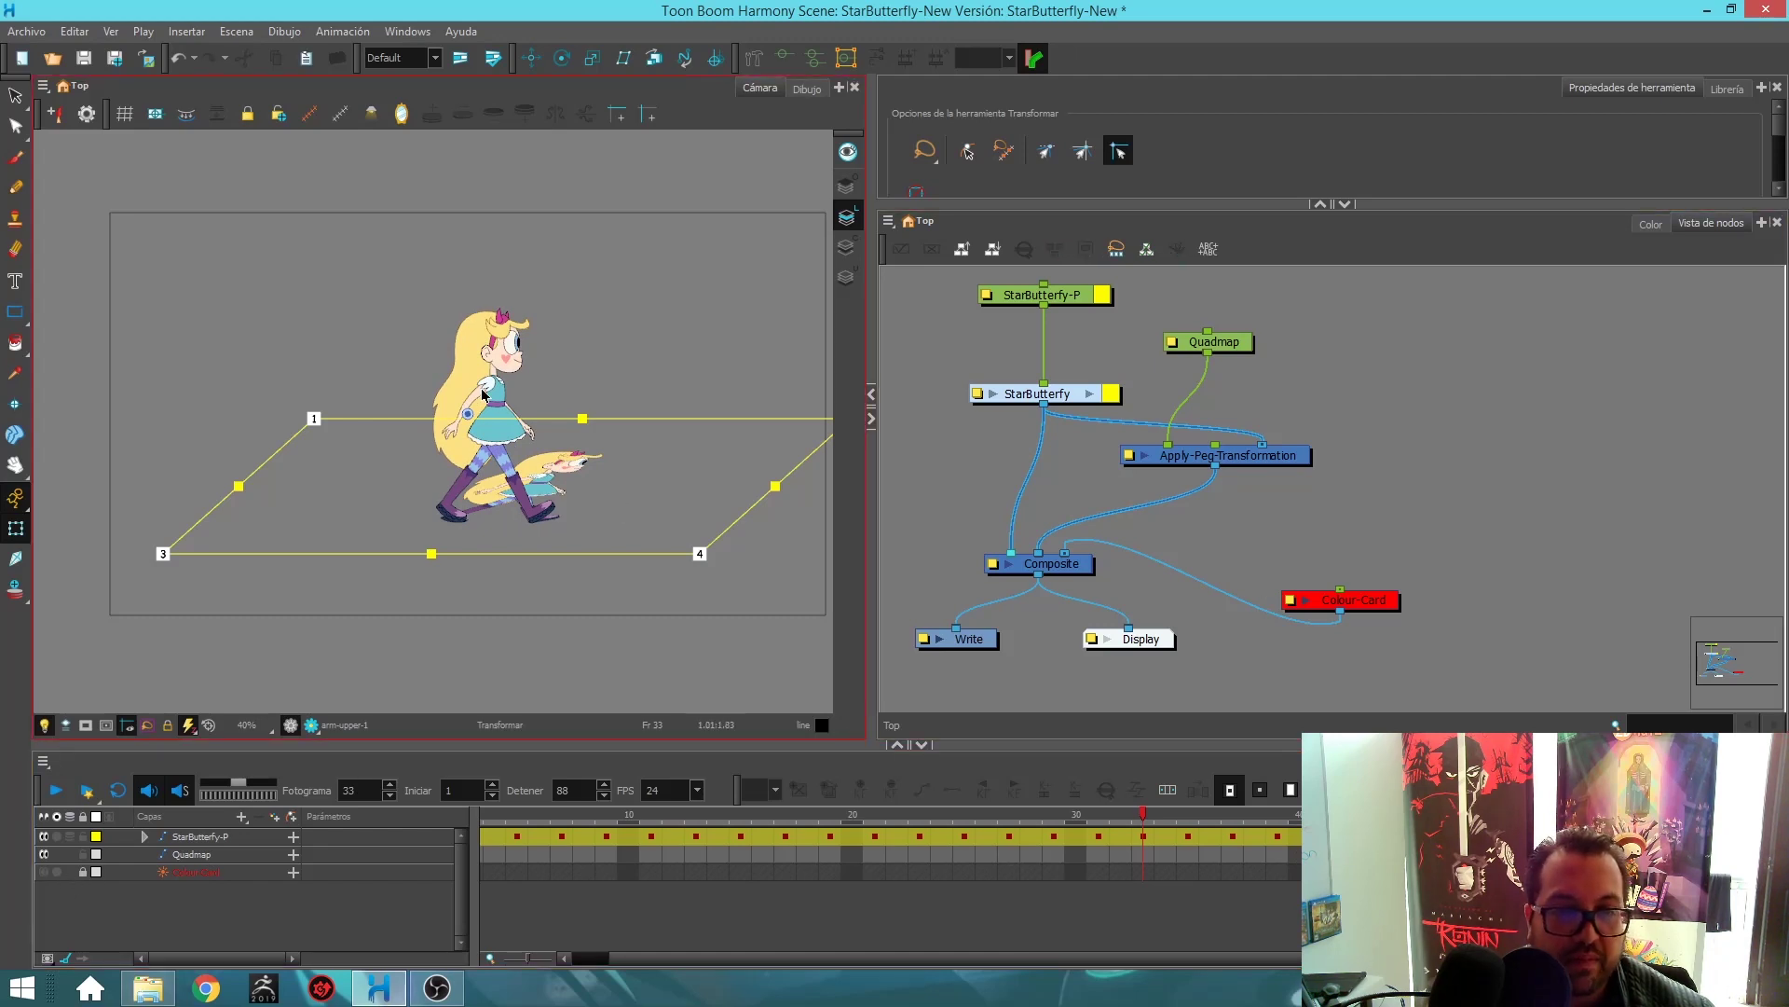
Hide the Quadmap's on-canvas controls and re-enable the Colour-Card layer.
drag(643, 402, 573, 408)
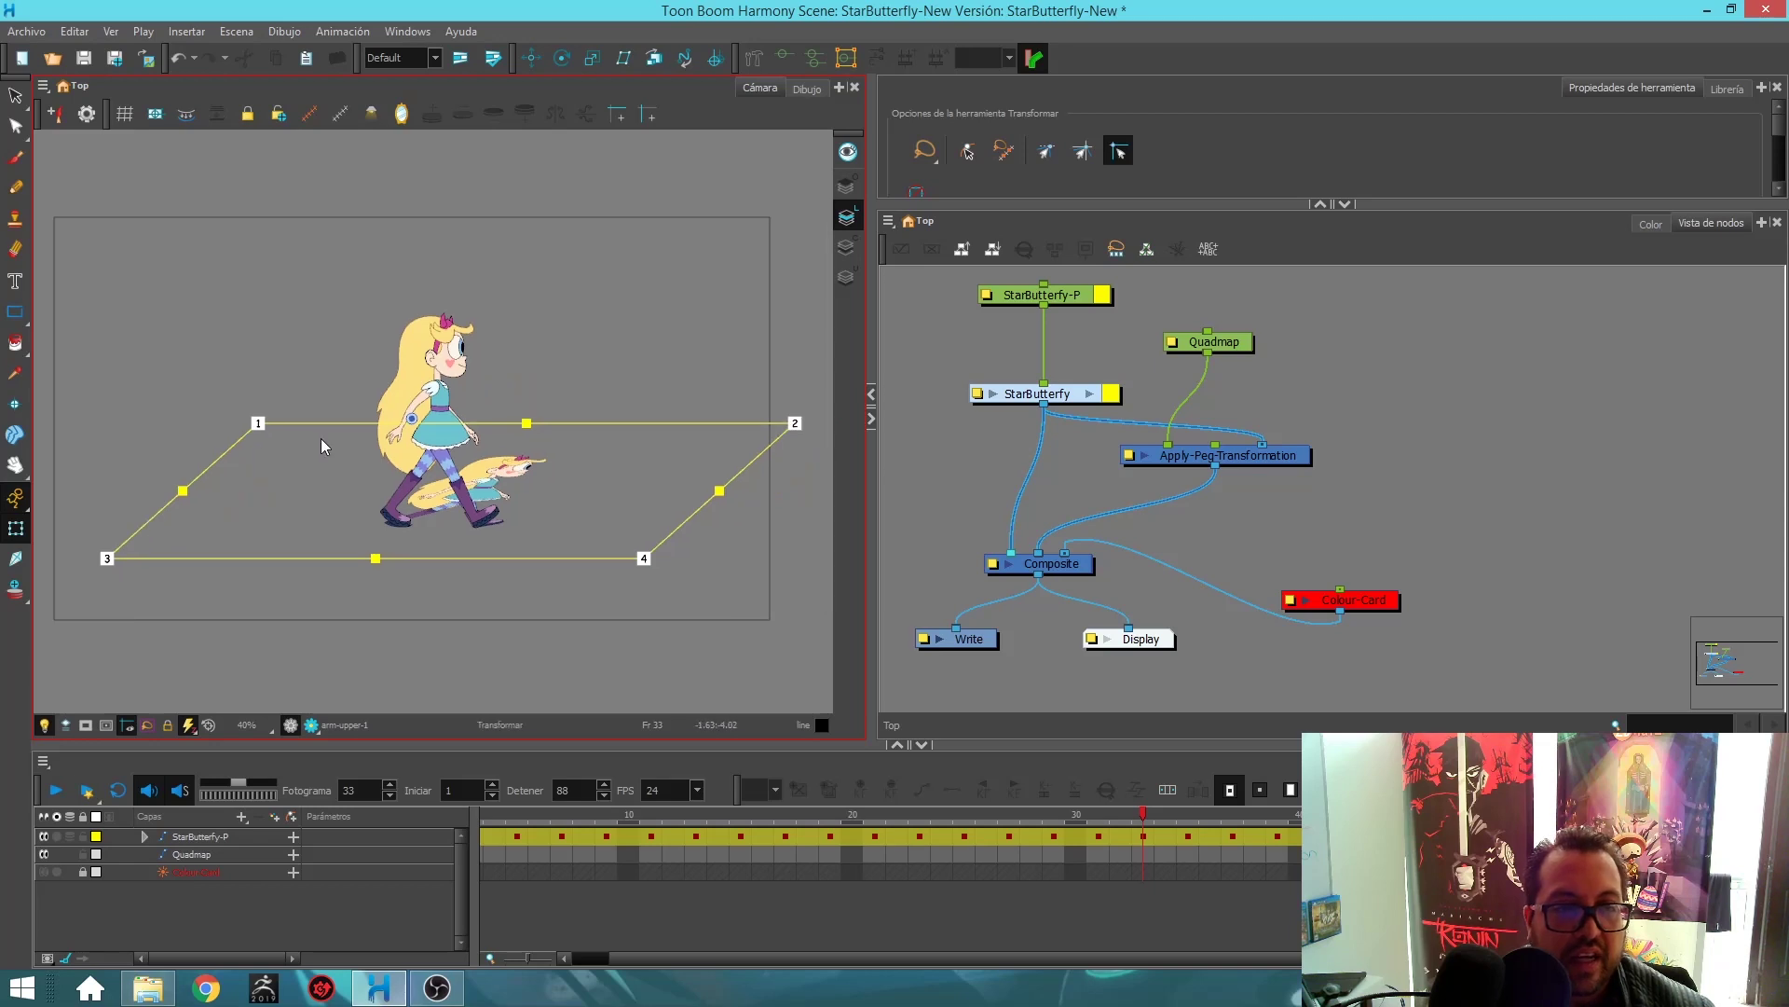
click(1221, 343)
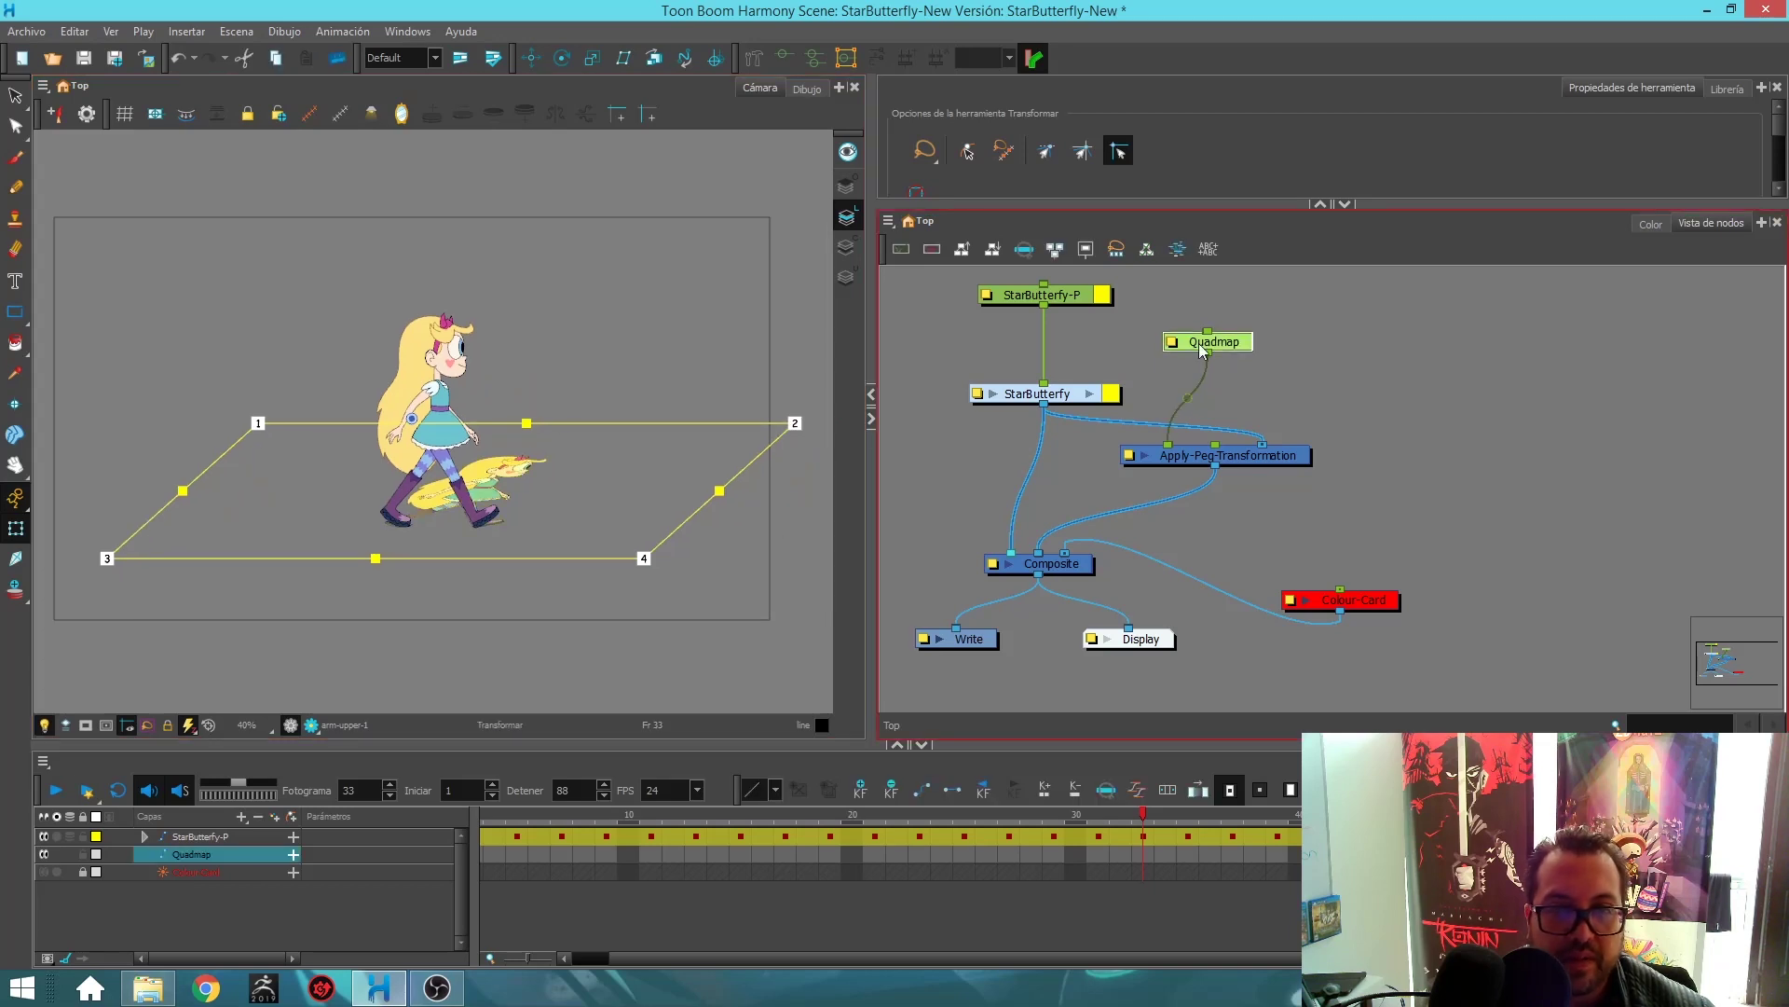
click(310, 114)
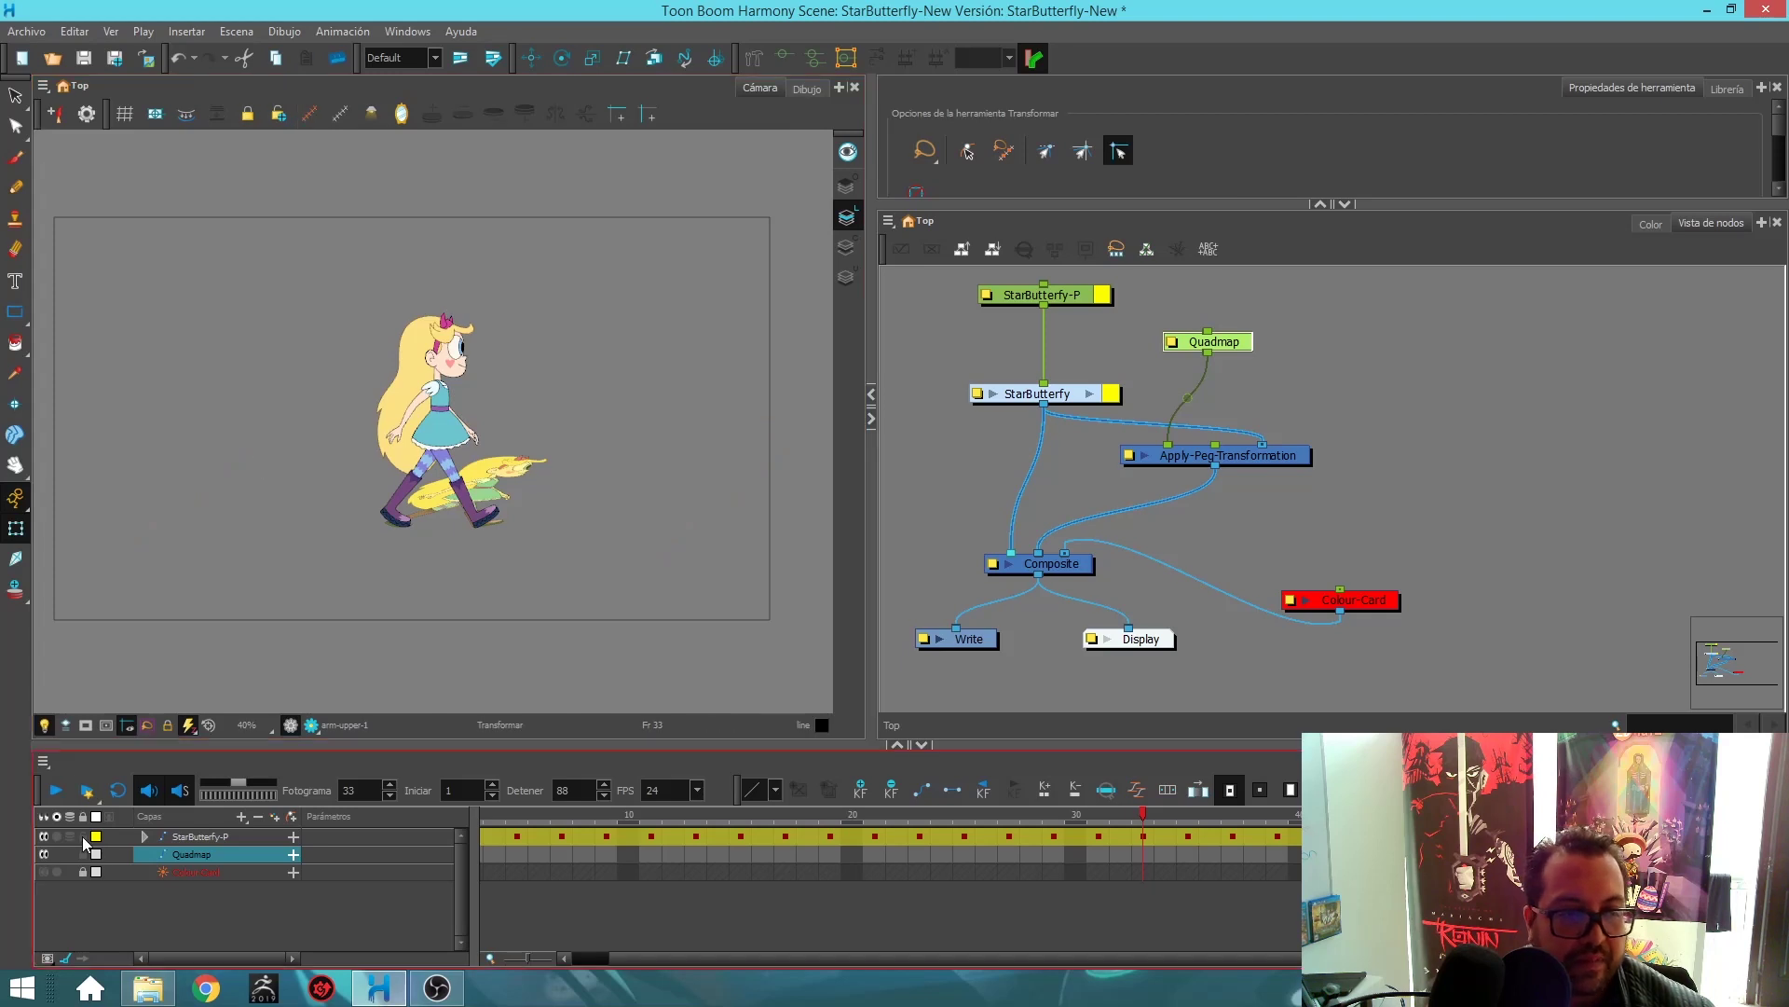
click(44, 871)
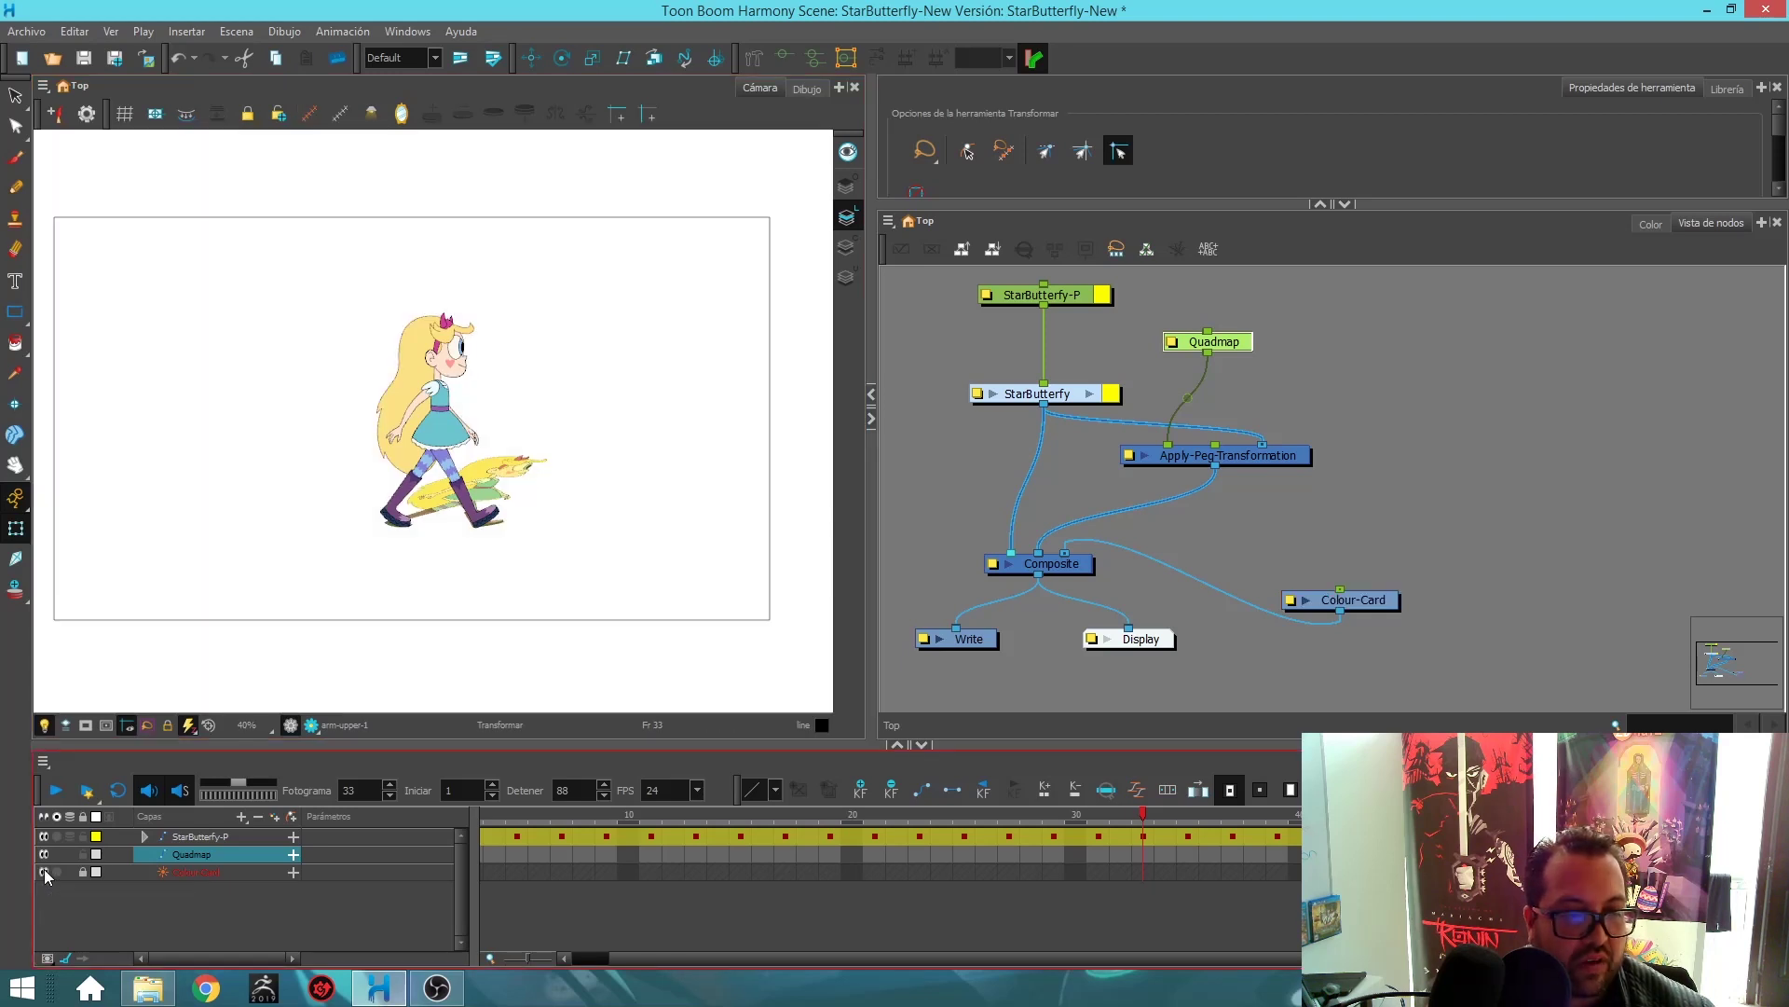
Search the node library for "sha", add a Shadow node, and move the Quadmap and Apply-Peg-Transformation nodes to make room above it.
drag(1342, 496, 1339, 492)
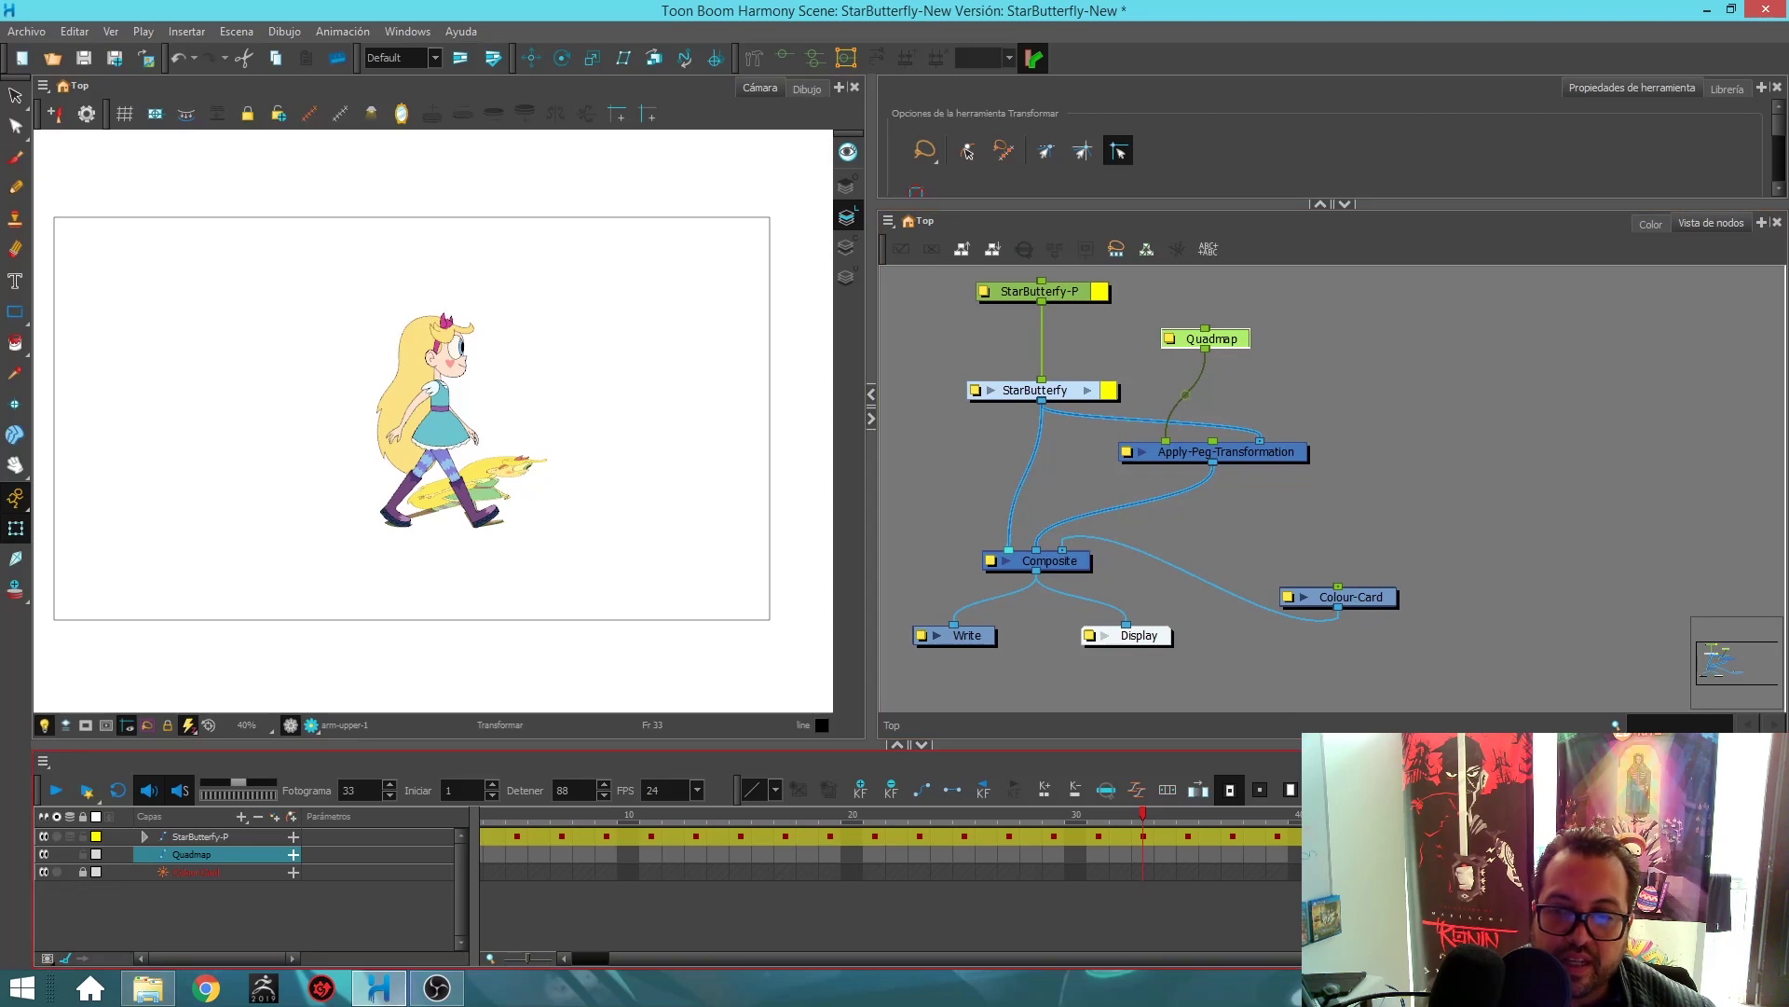
click(377, 820)
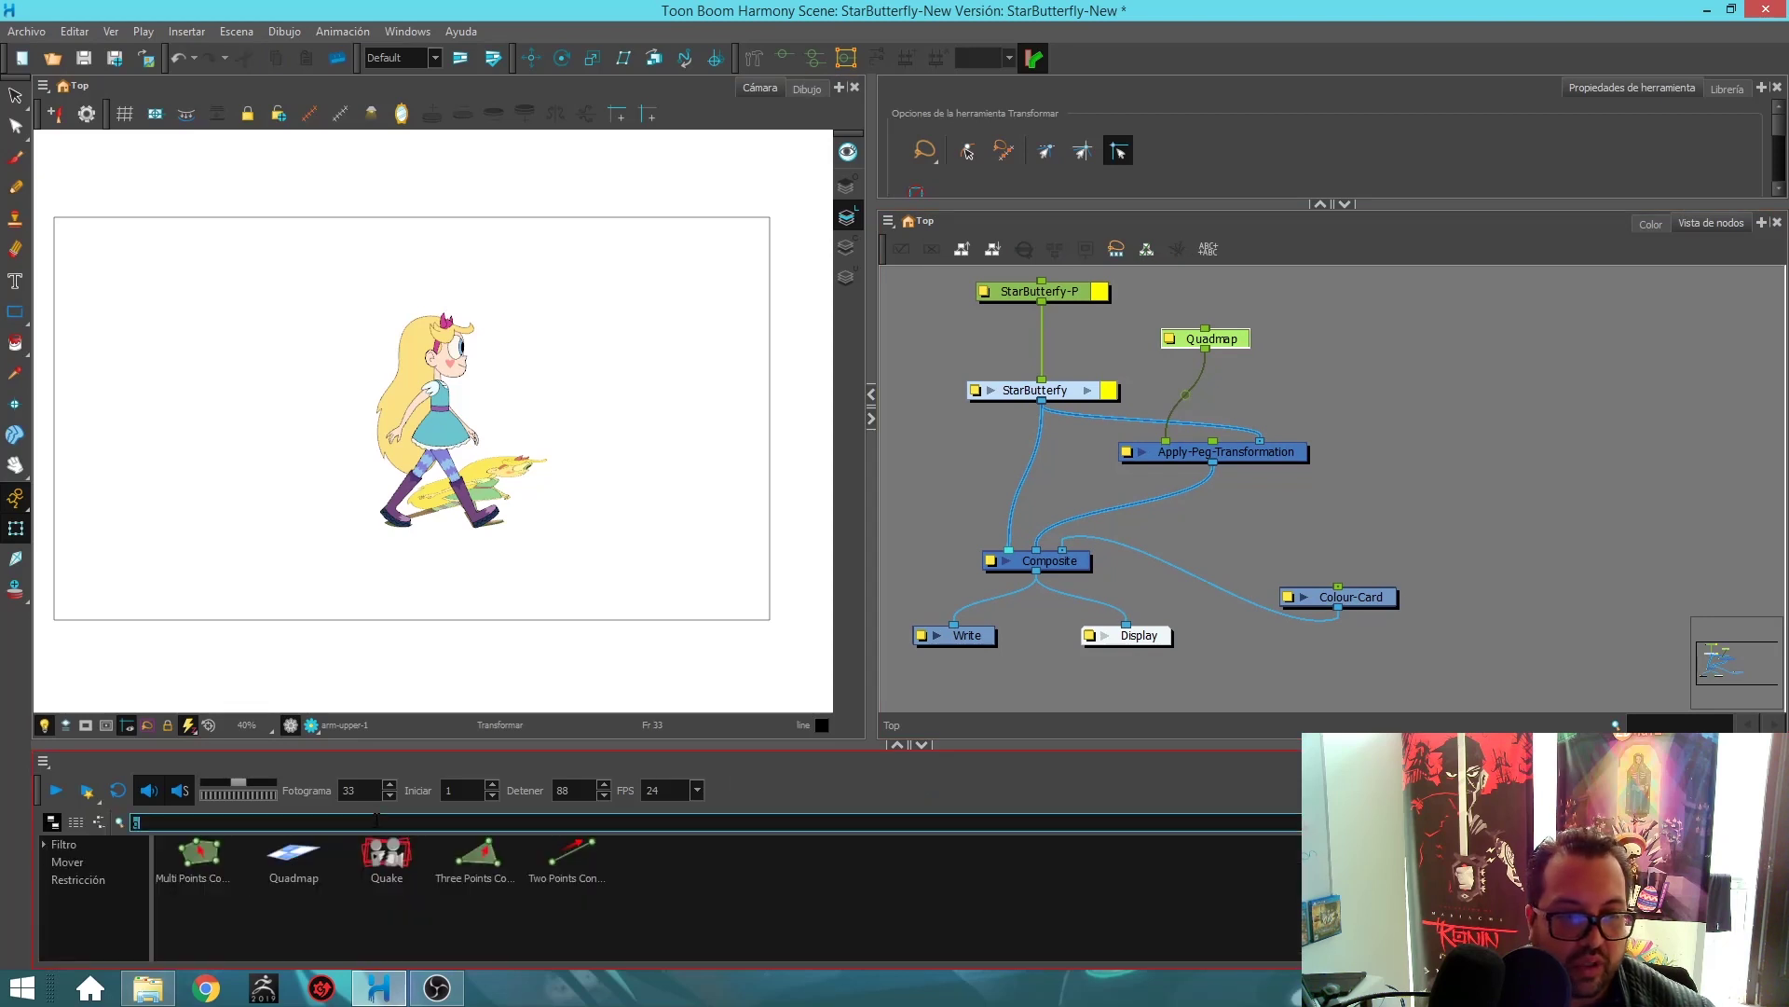
text(sha)
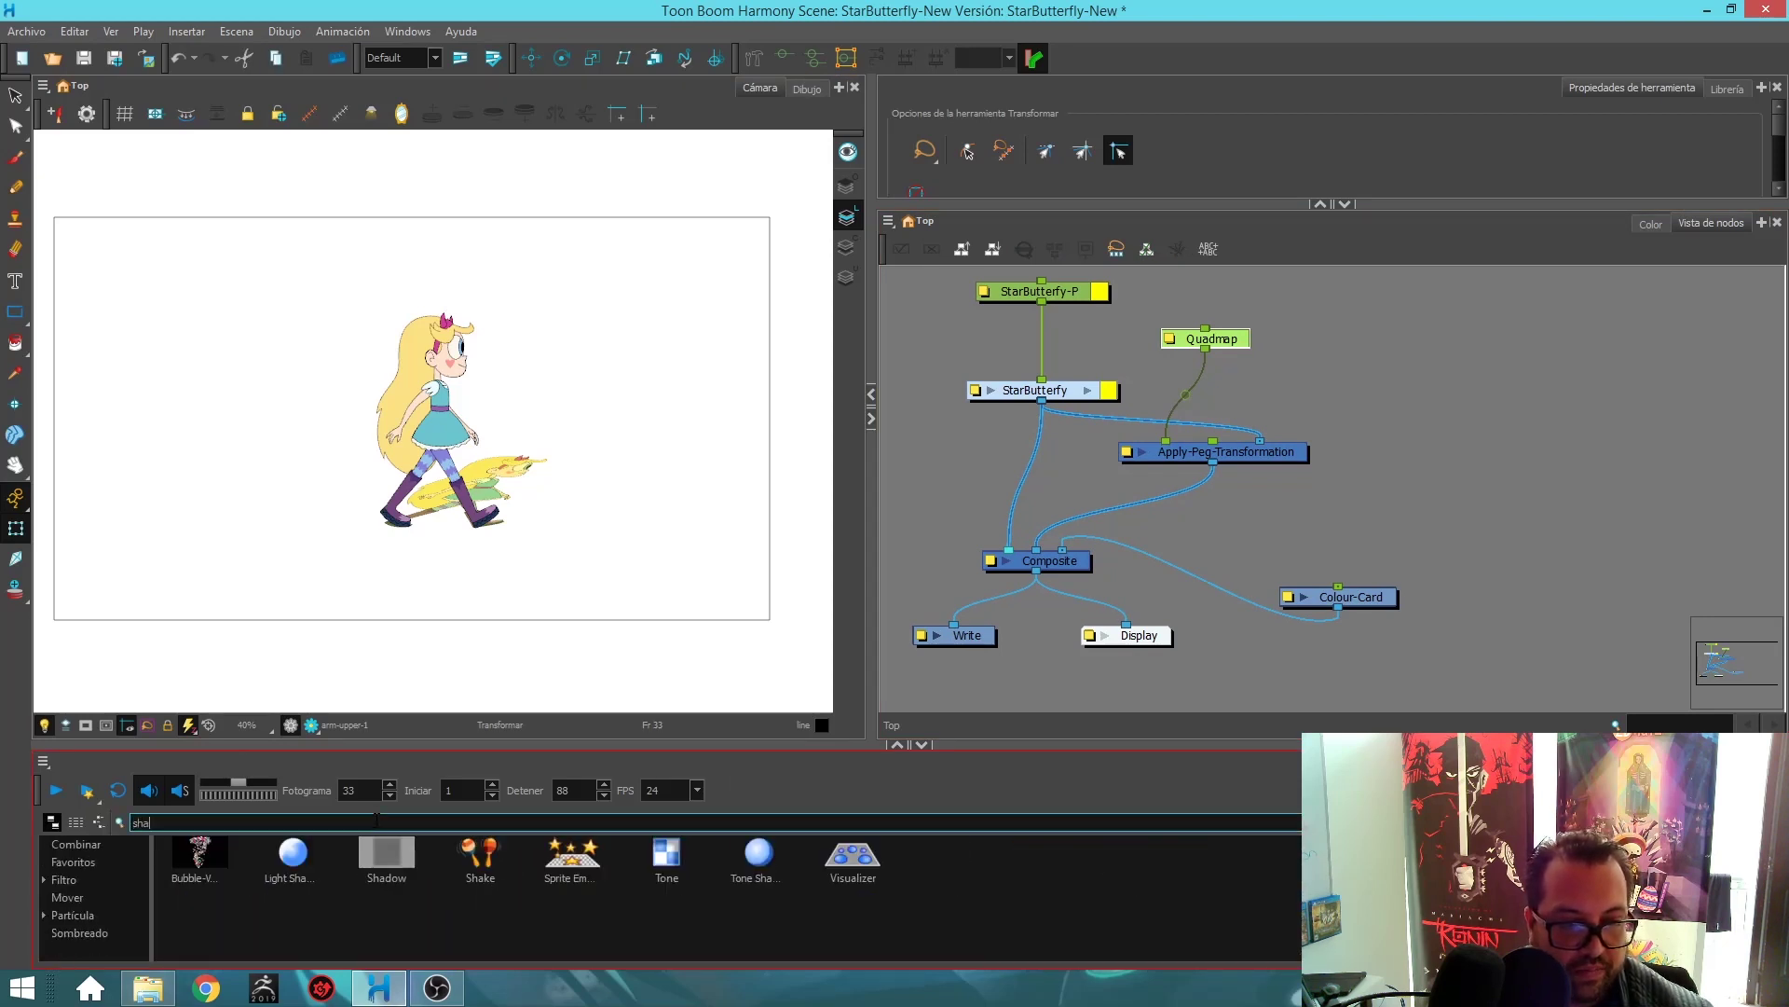
drag(387, 856, 1253, 503)
drag(1264, 308, 1343, 426)
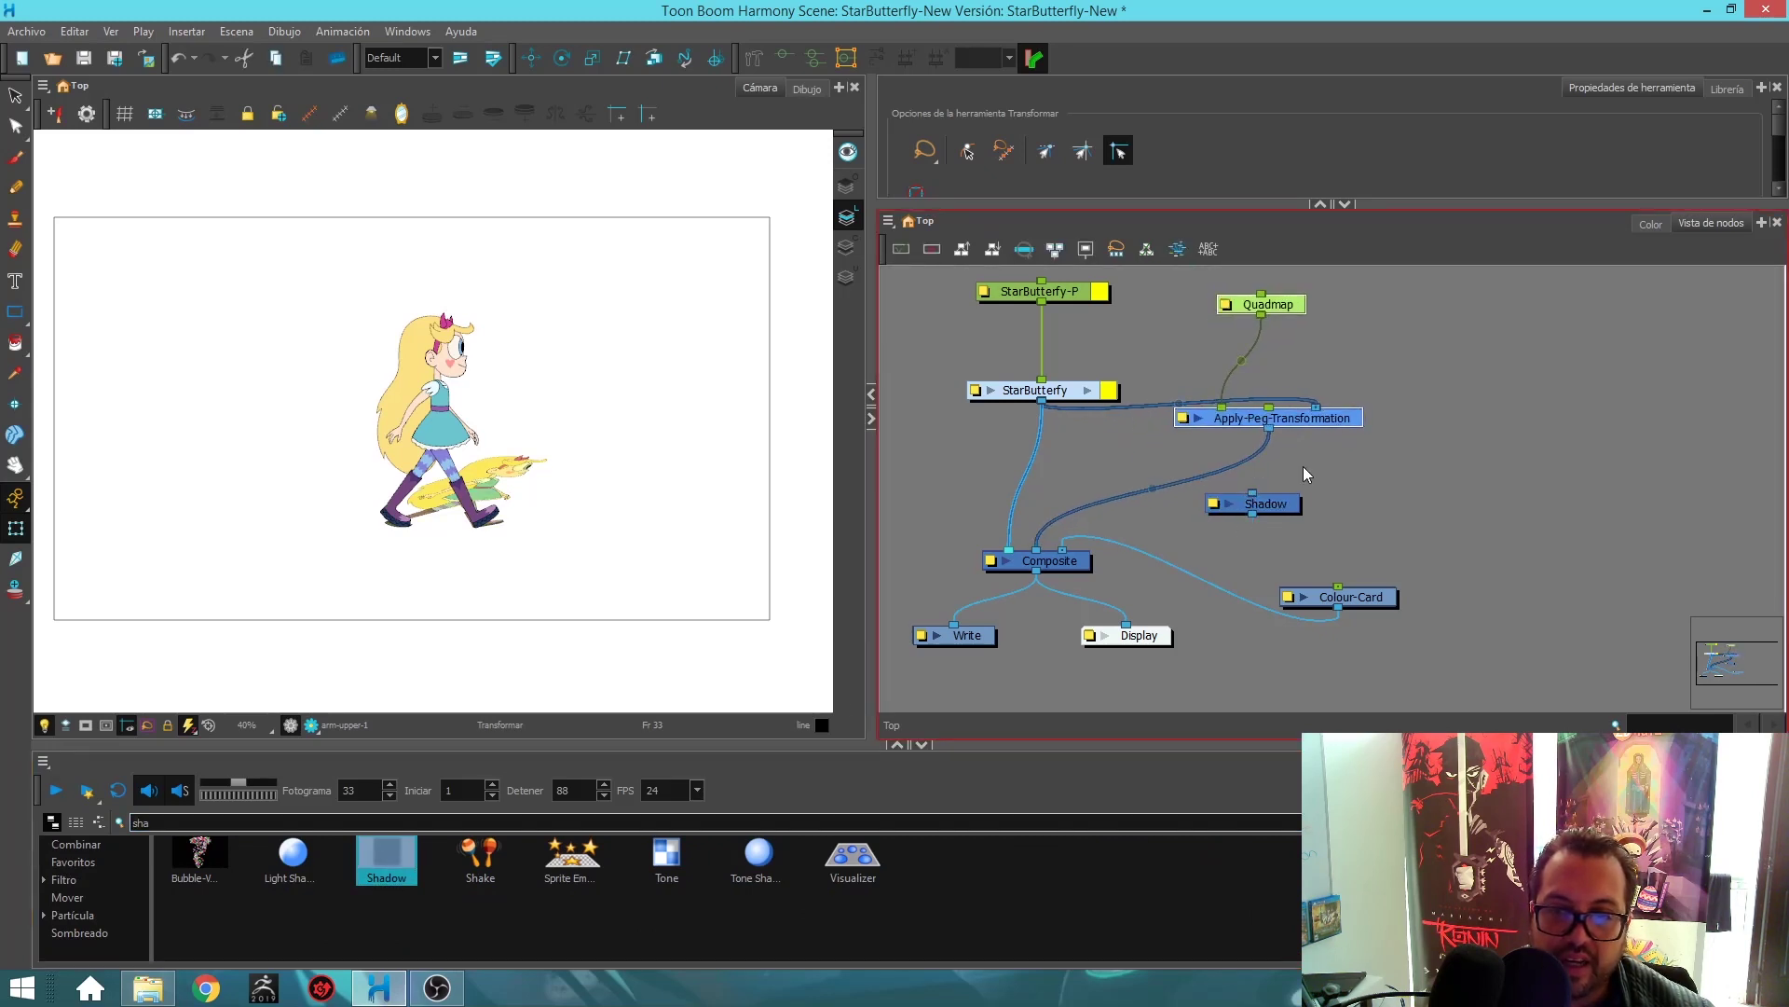
Insert the Shadow node into the connection between the Apply-Peg-Transformation node and the Composite.
drag(1294, 509, 1274, 510)
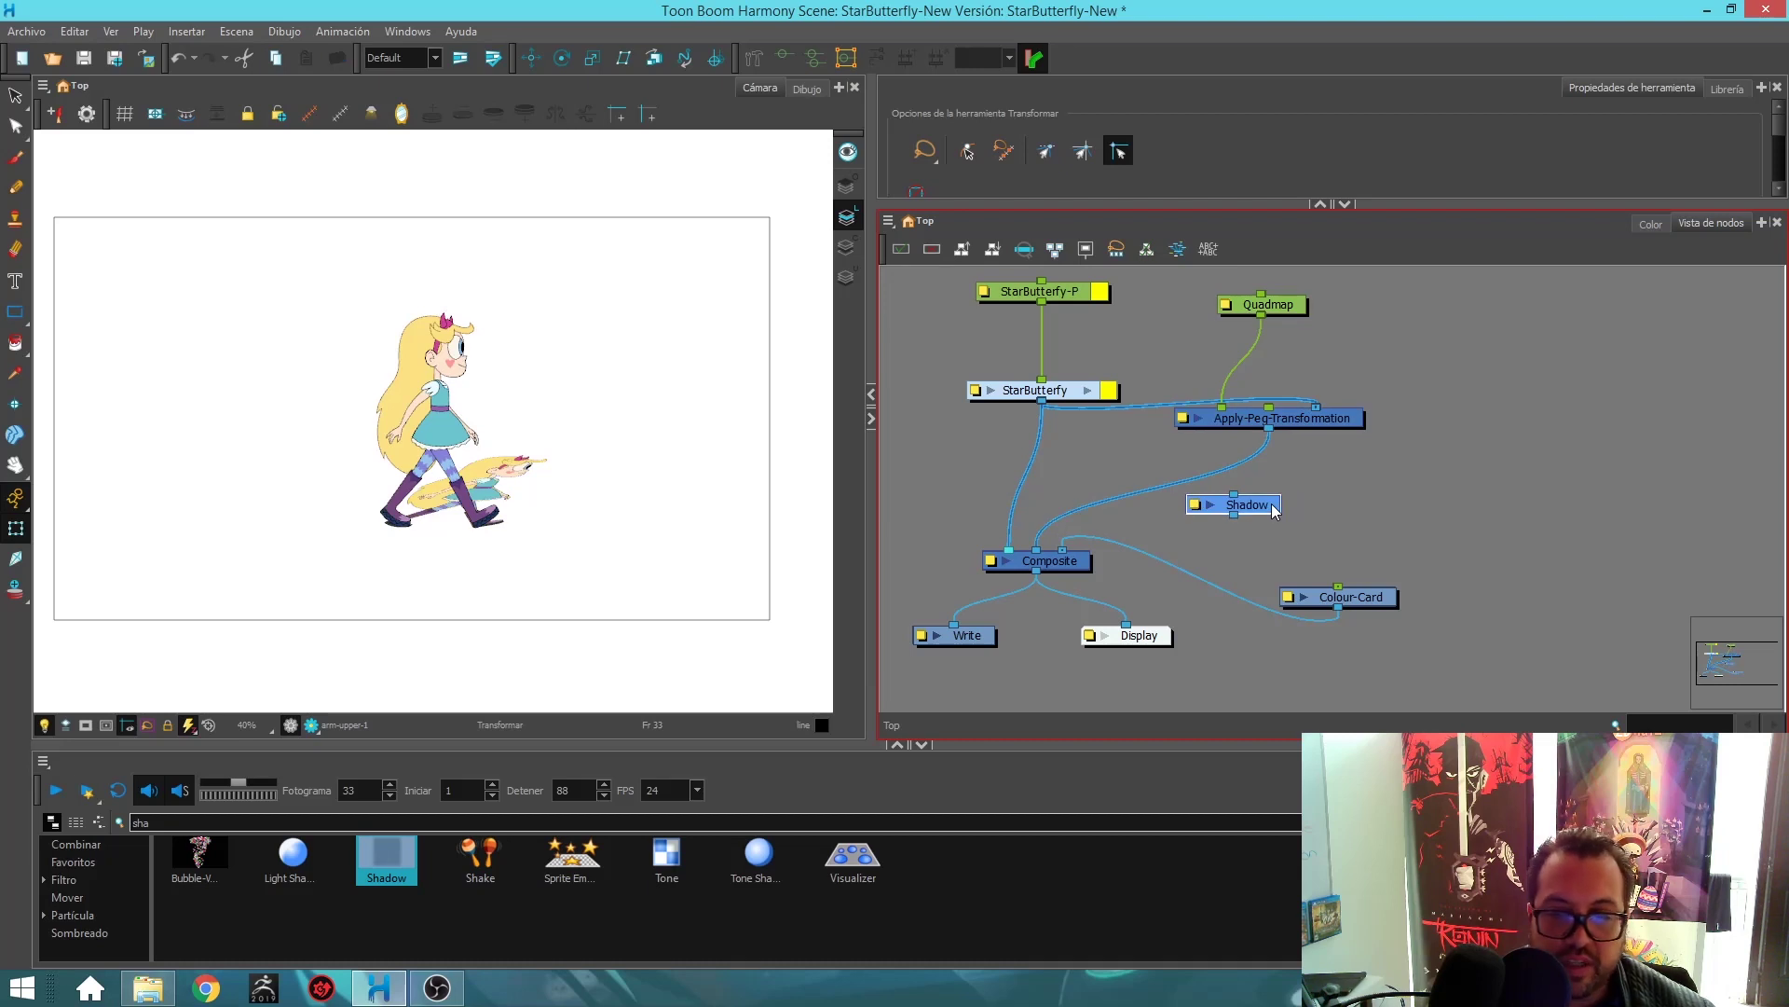
drag(1274, 511, 1227, 495)
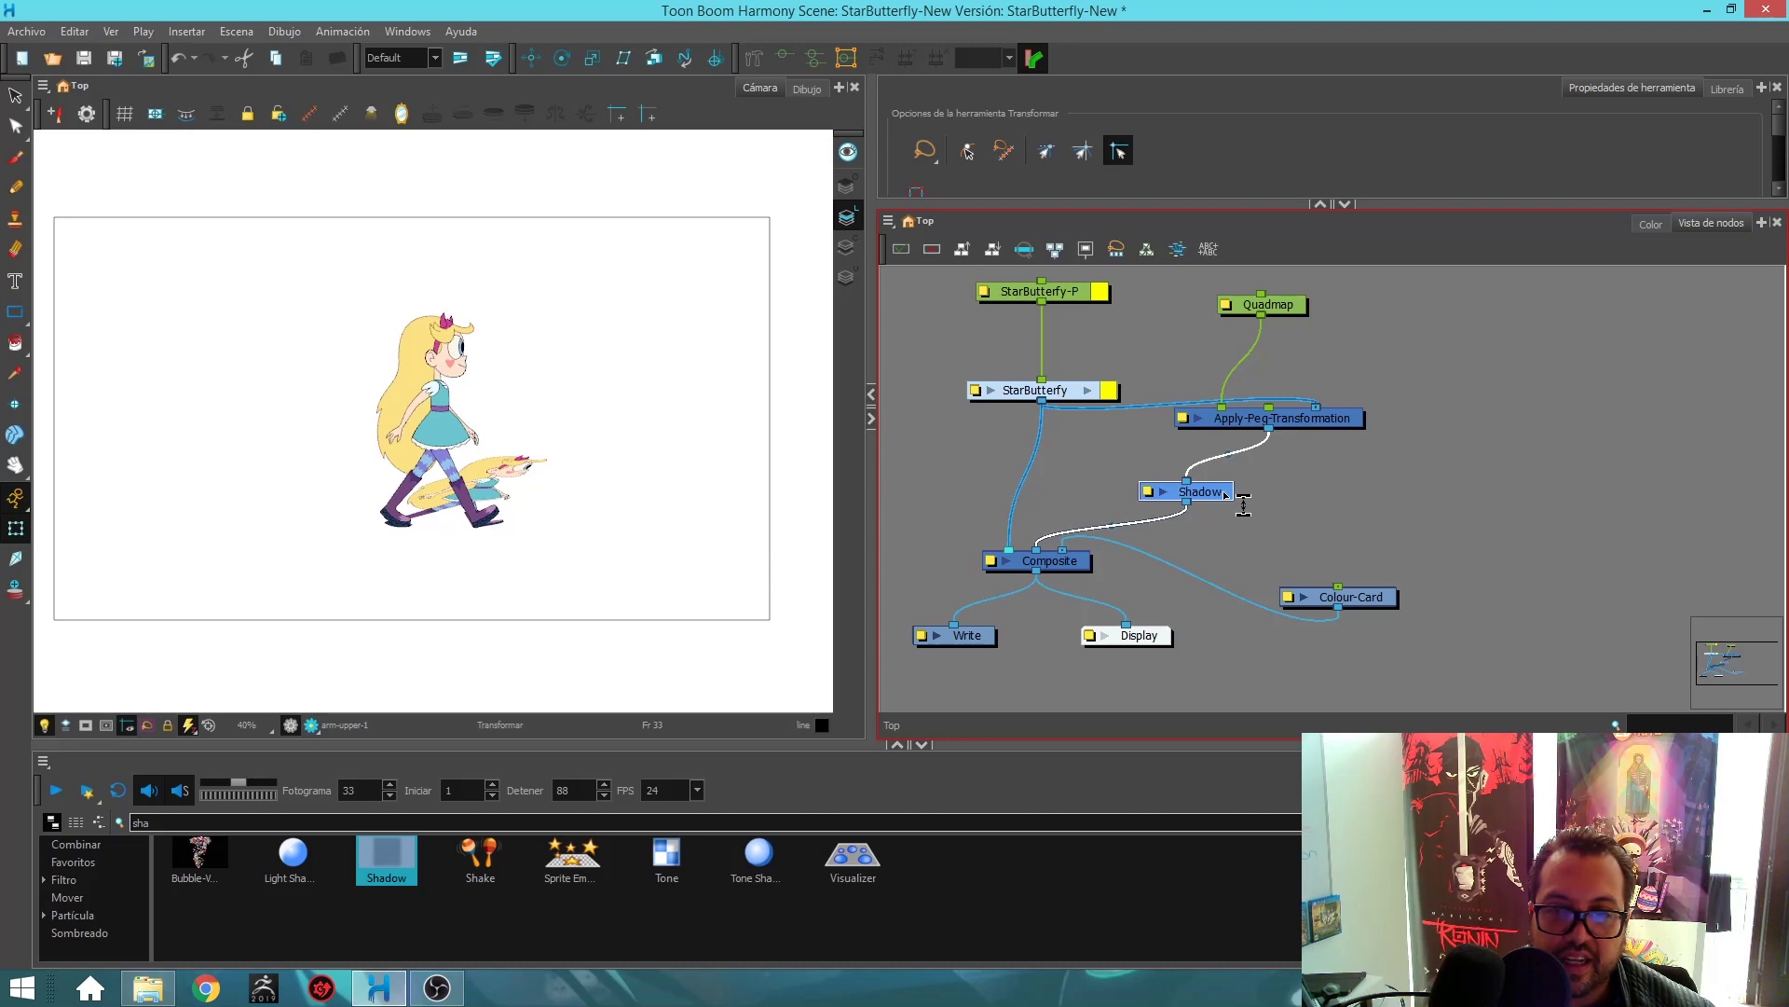
click(1330, 423)
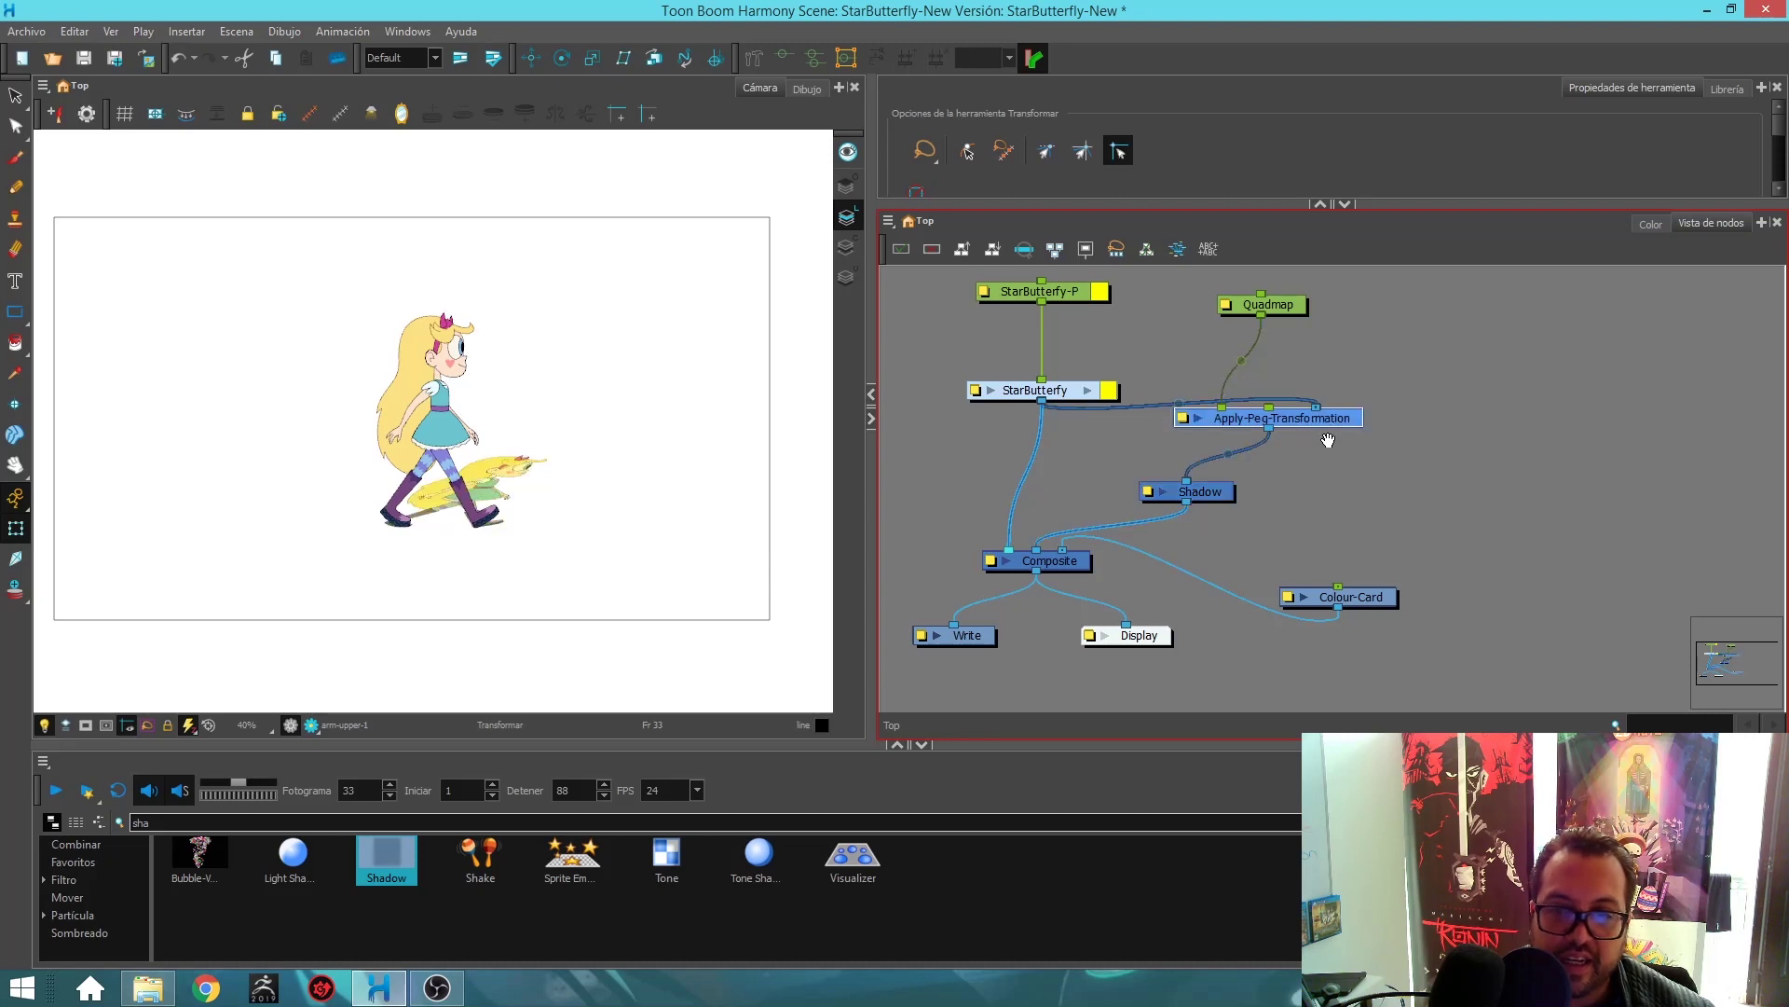
Move the Composite and the nodes around it lower to leave room below the Shadow node, and check the shadow in a rendered preview.
drag(1001, 568, 1018, 501)
drag(966, 664, 1428, 491)
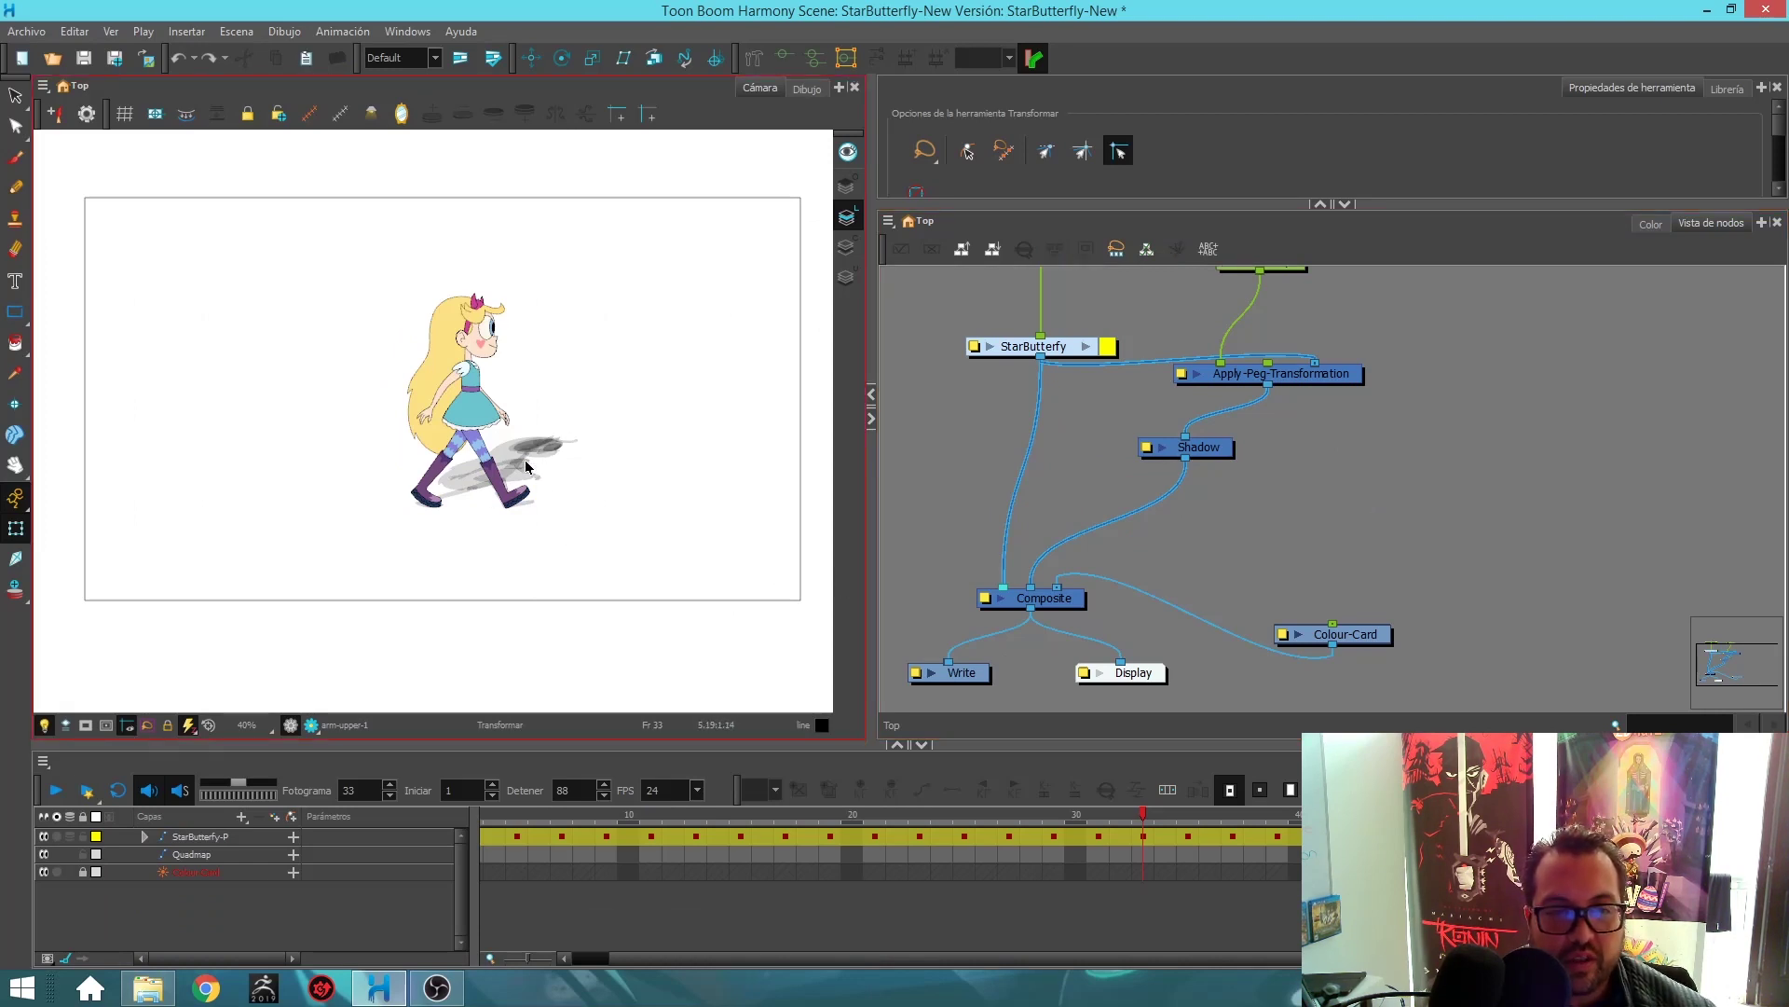
key(ctrl+shift+p)
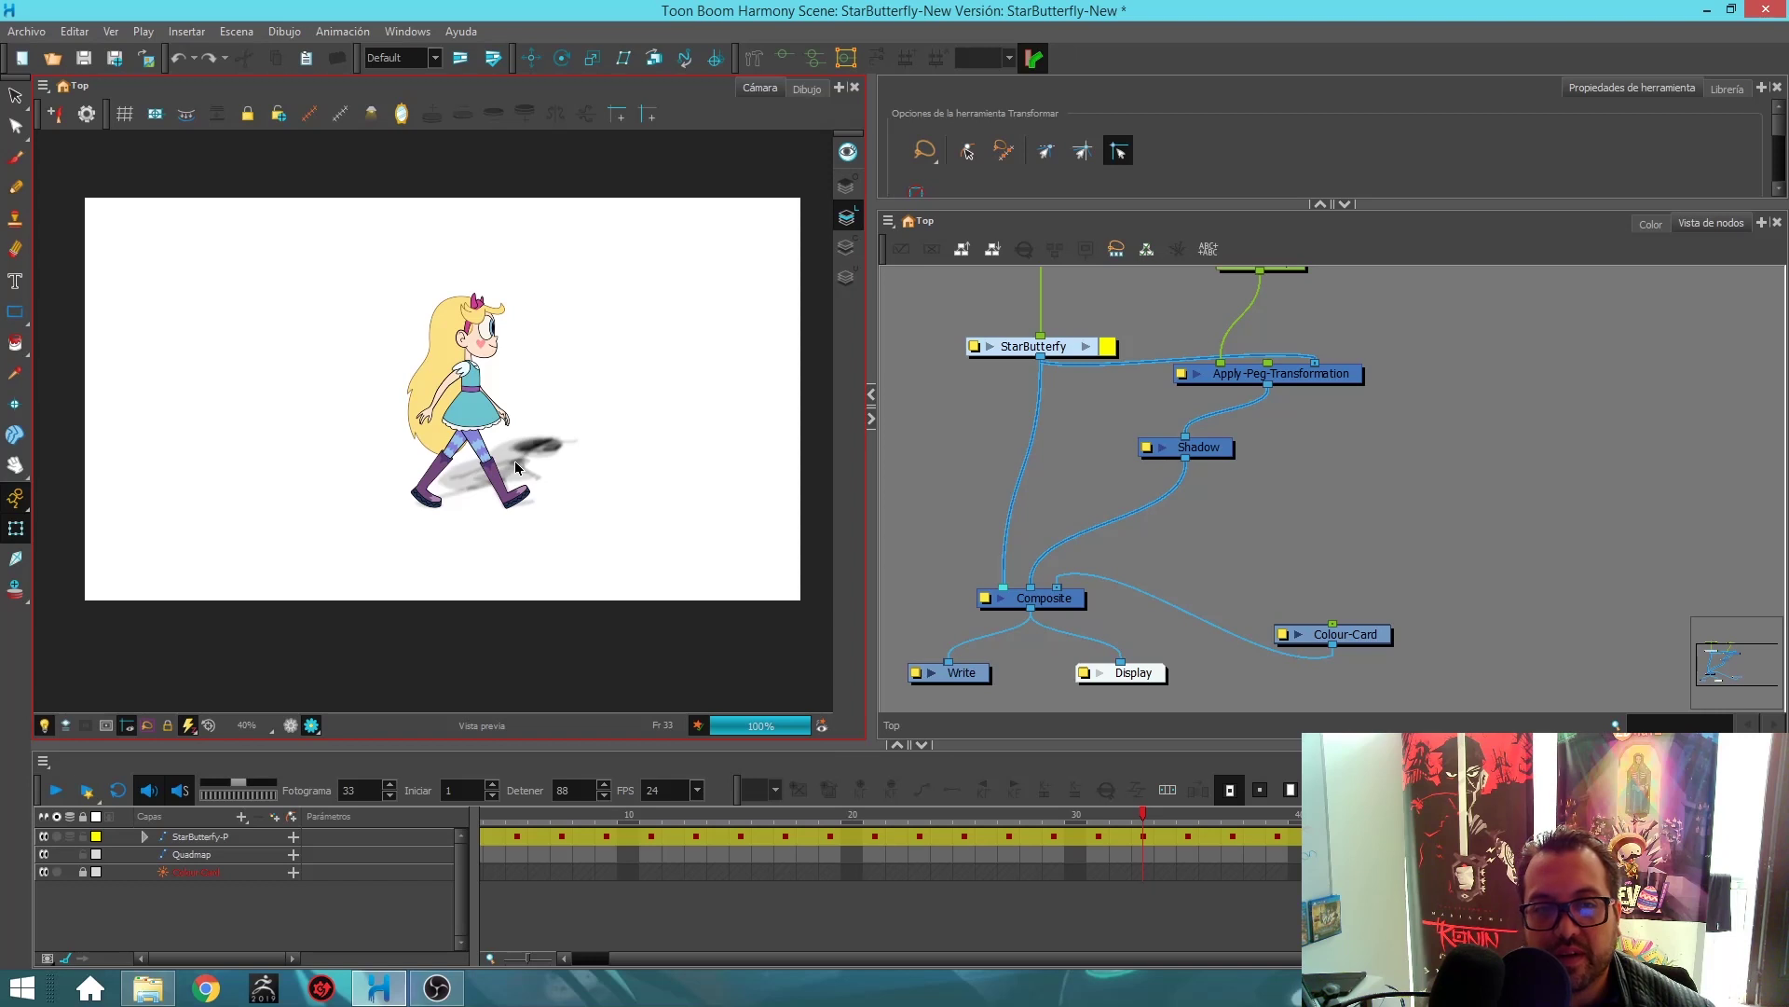
click(298, 727)
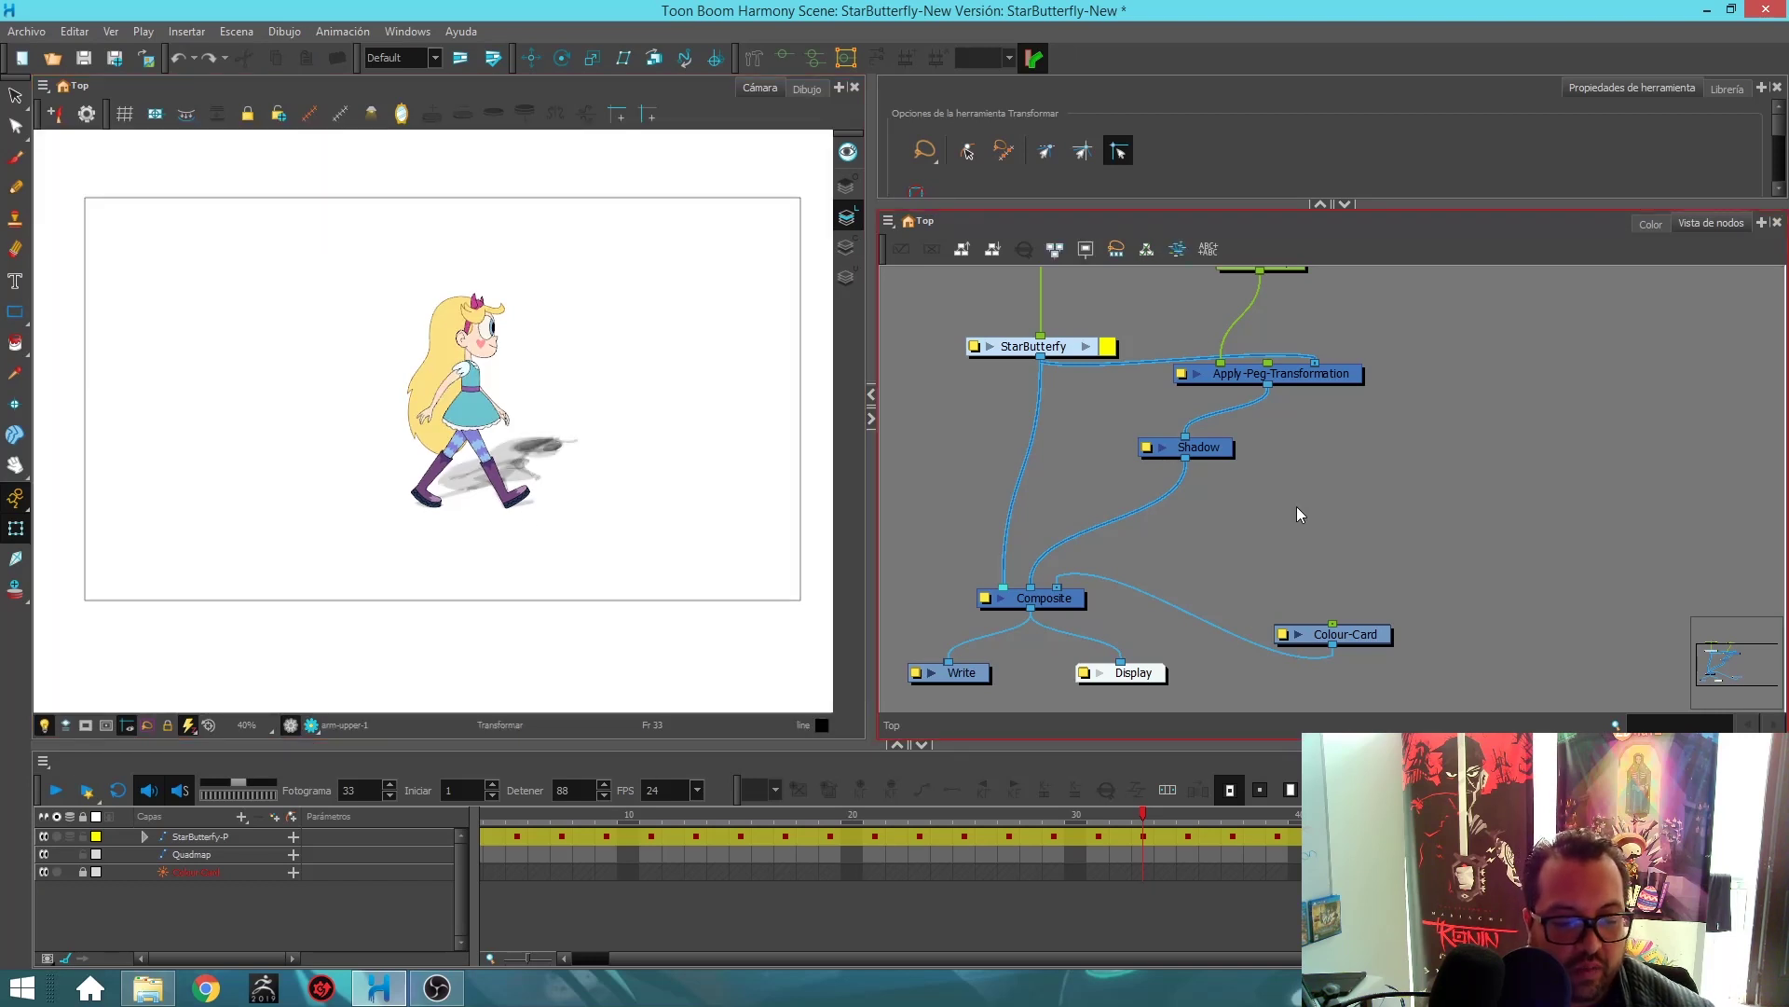
Paste a copy of the Composite node beside the Shadow node and set its mode to "Como mapa de bits".
key(ctrl+v)
drag(1365, 494, 1358, 495)
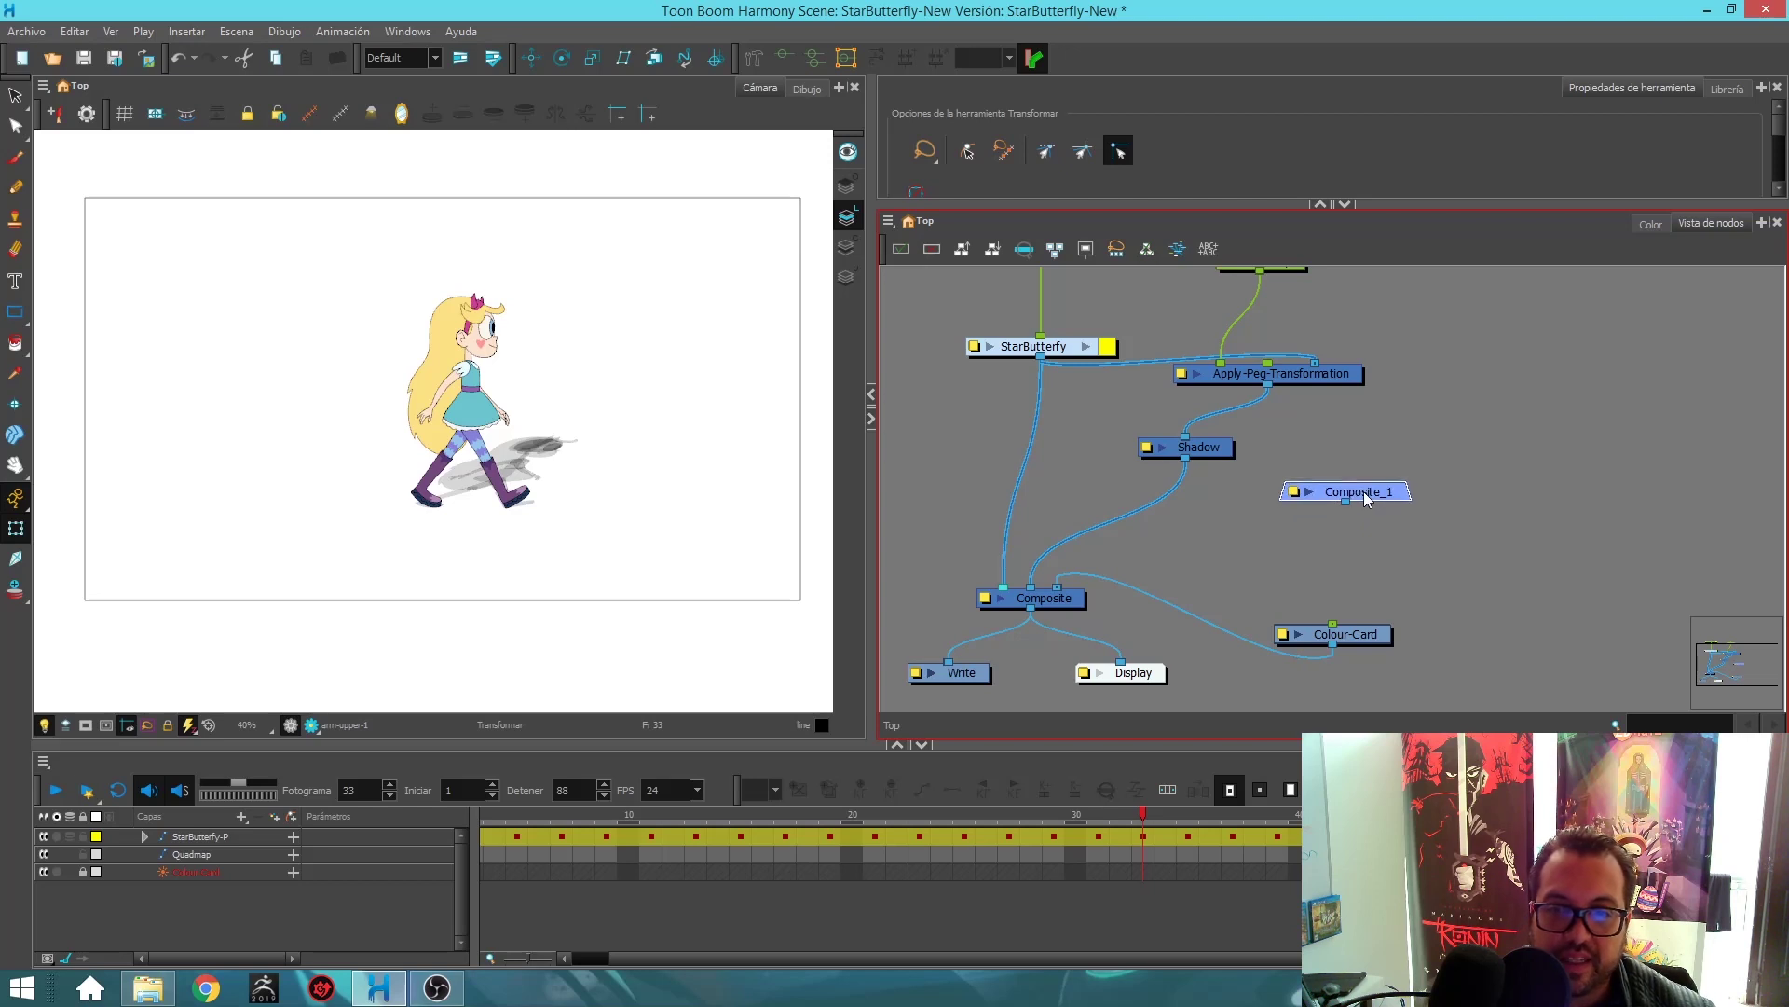
click(1294, 492)
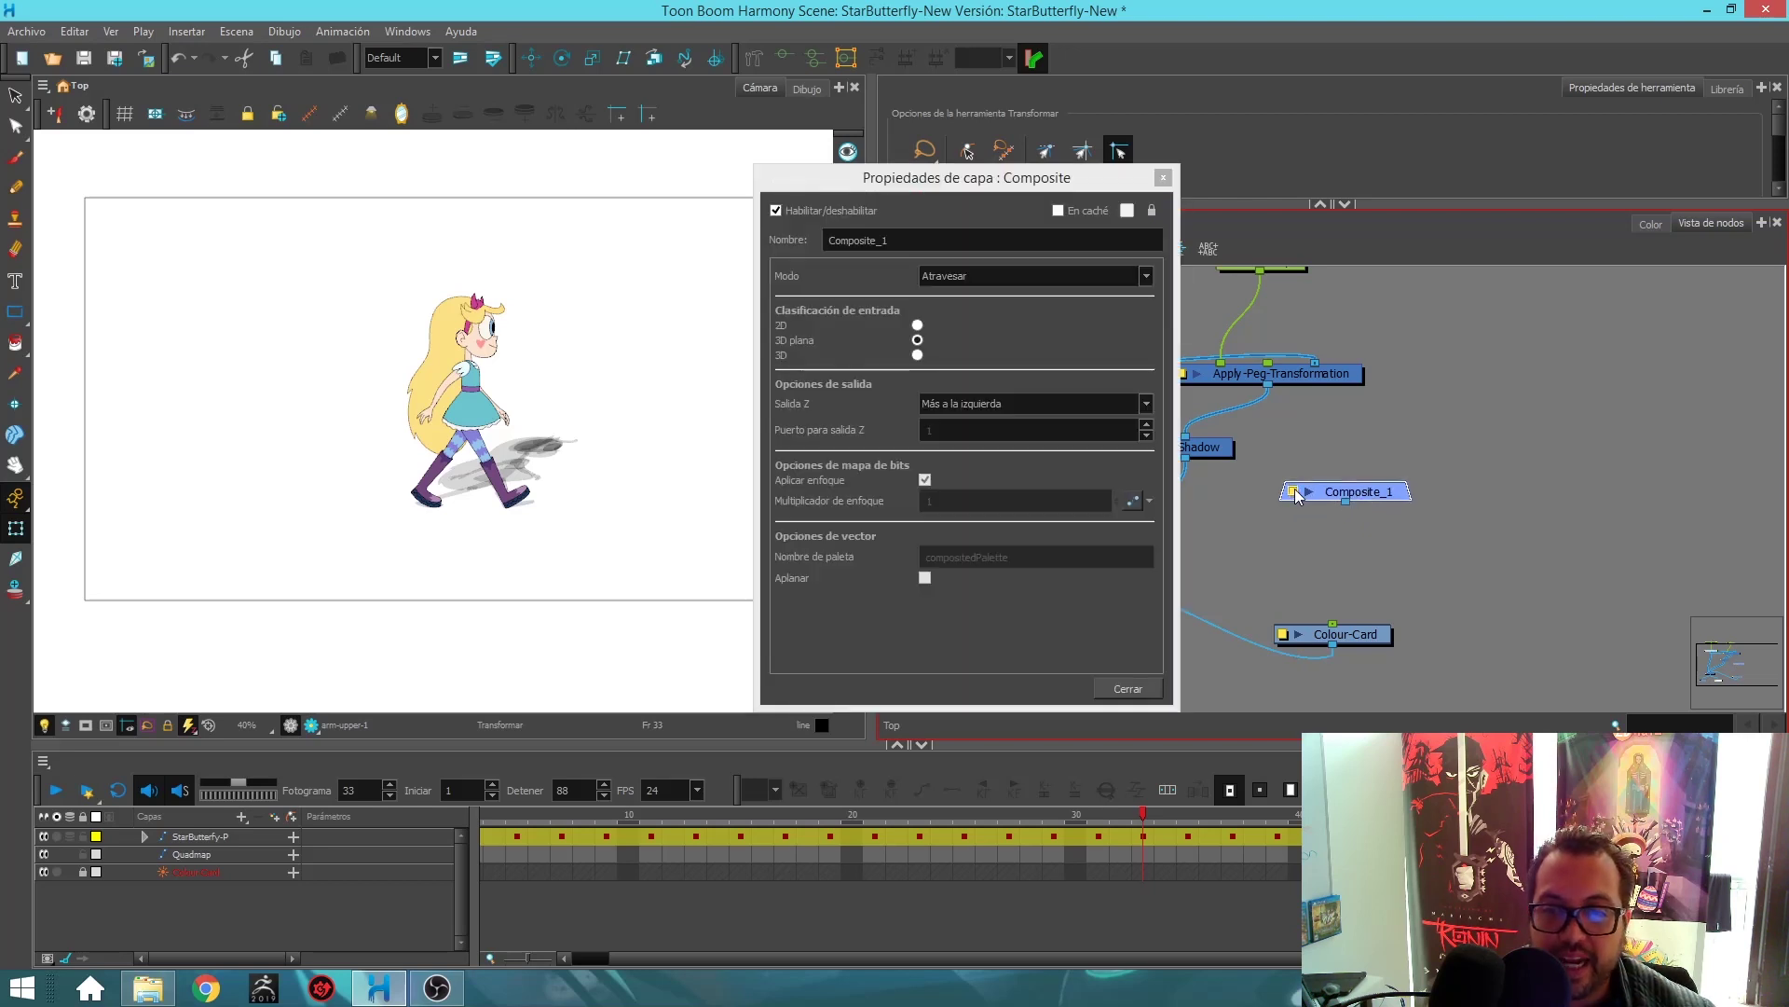
click(949, 276)
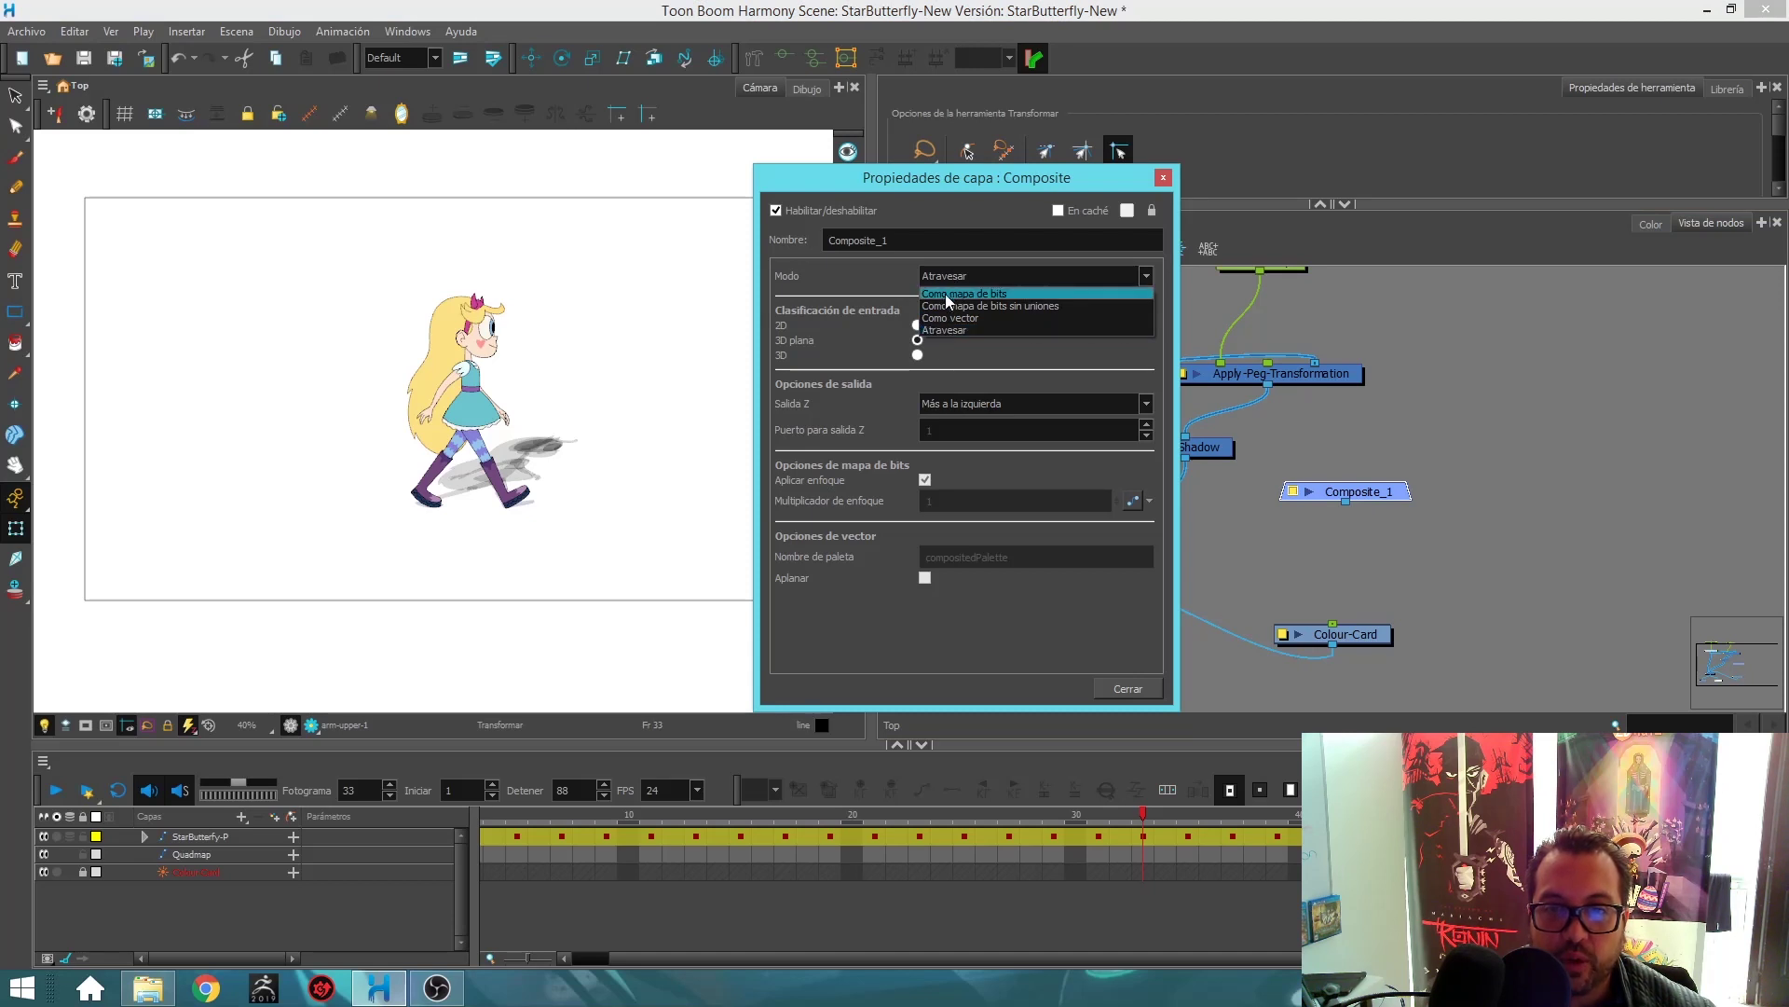
click(945, 294)
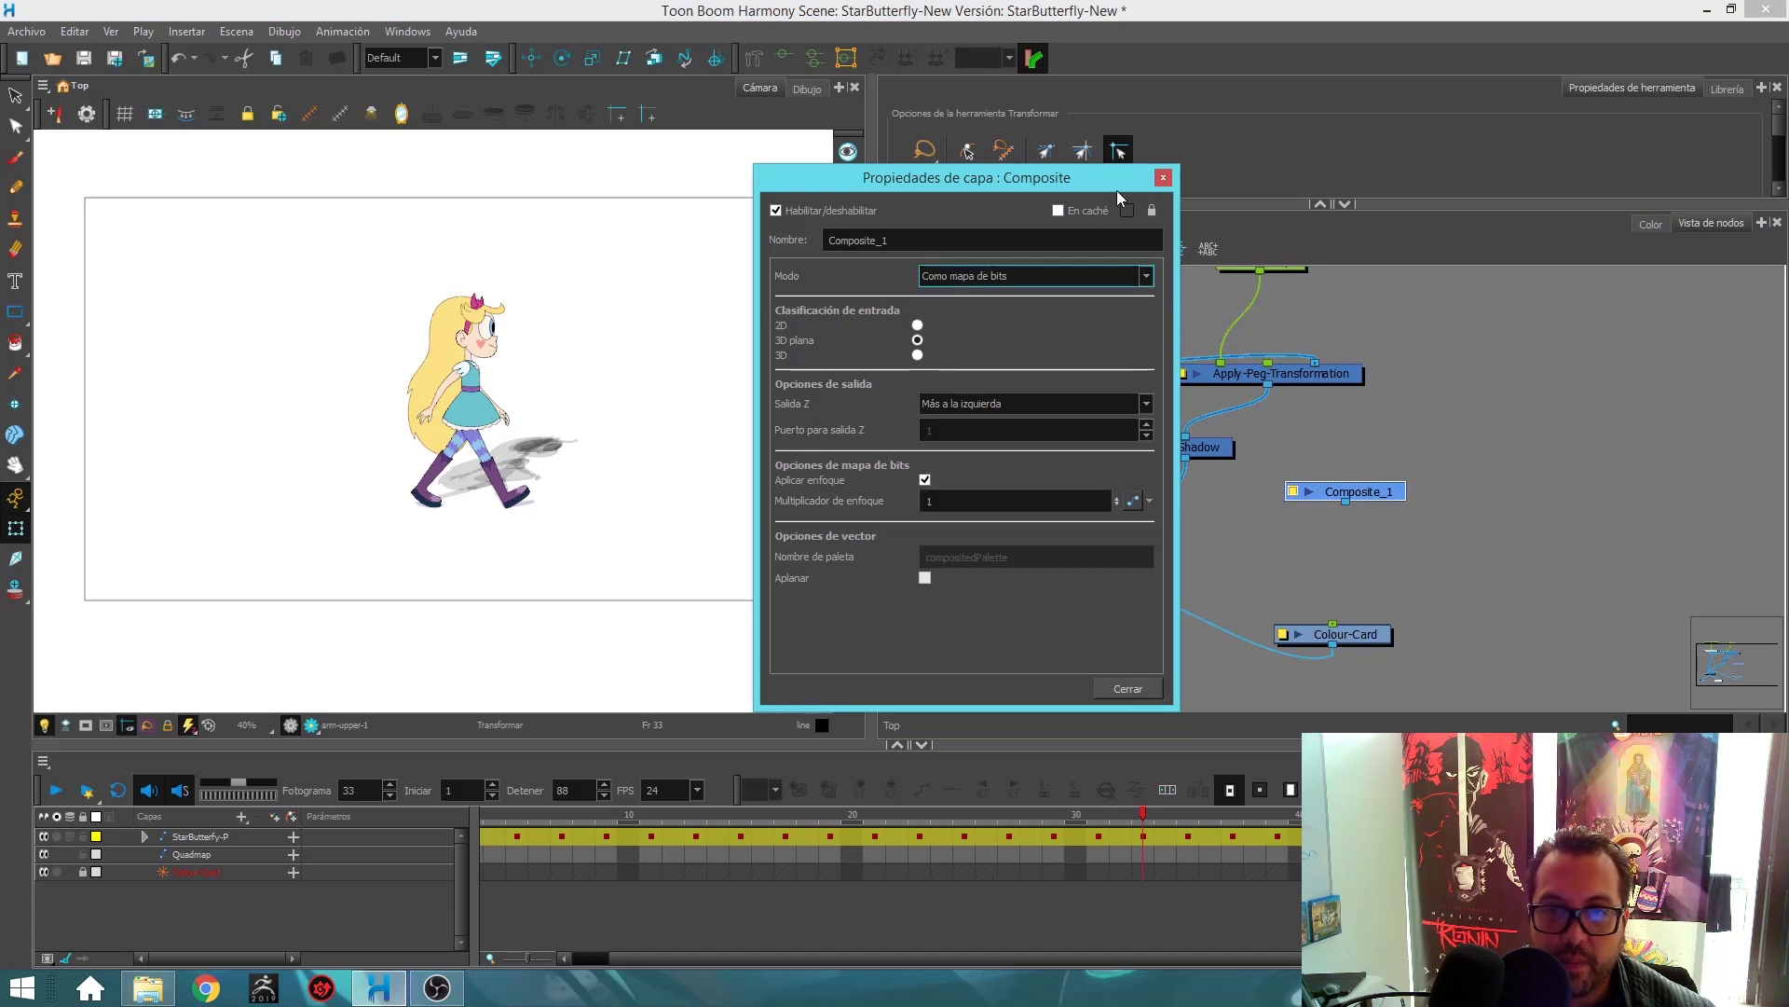
click(1163, 177)
Move the Shadow node slightly lower and rename the new bitmap composite as Sombra-Comp.
drag(1212, 460, 1199, 485)
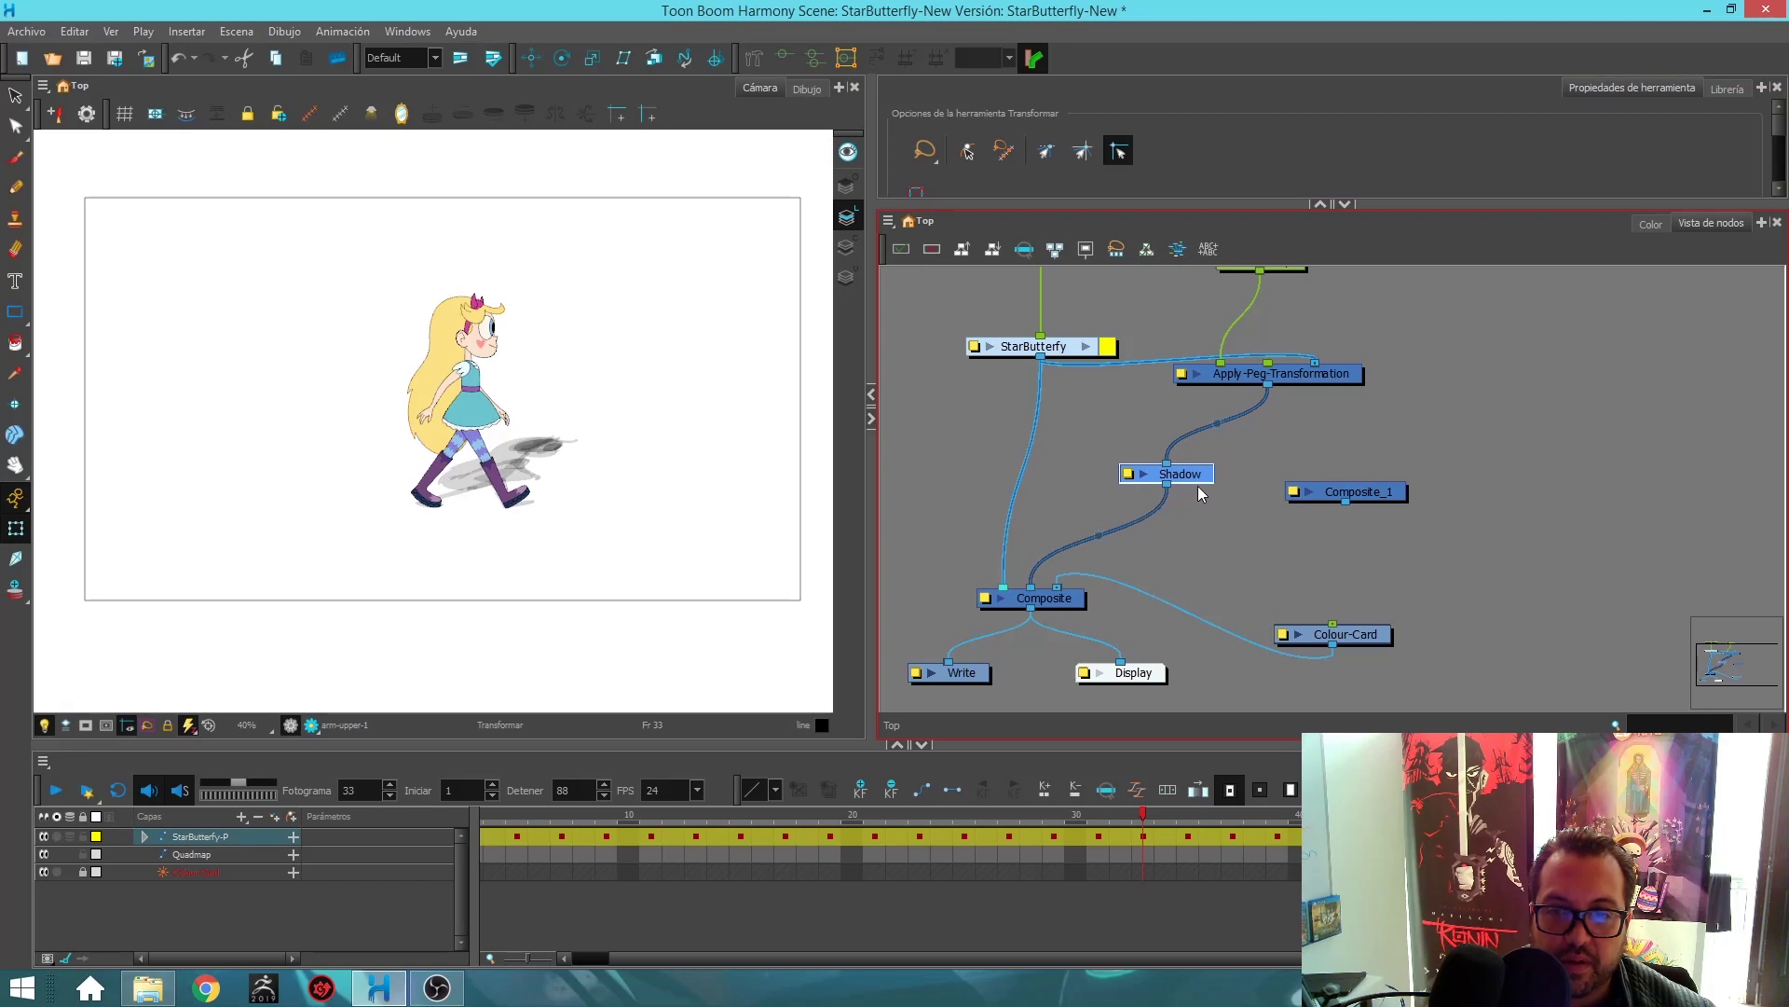
double_click(1357, 494)
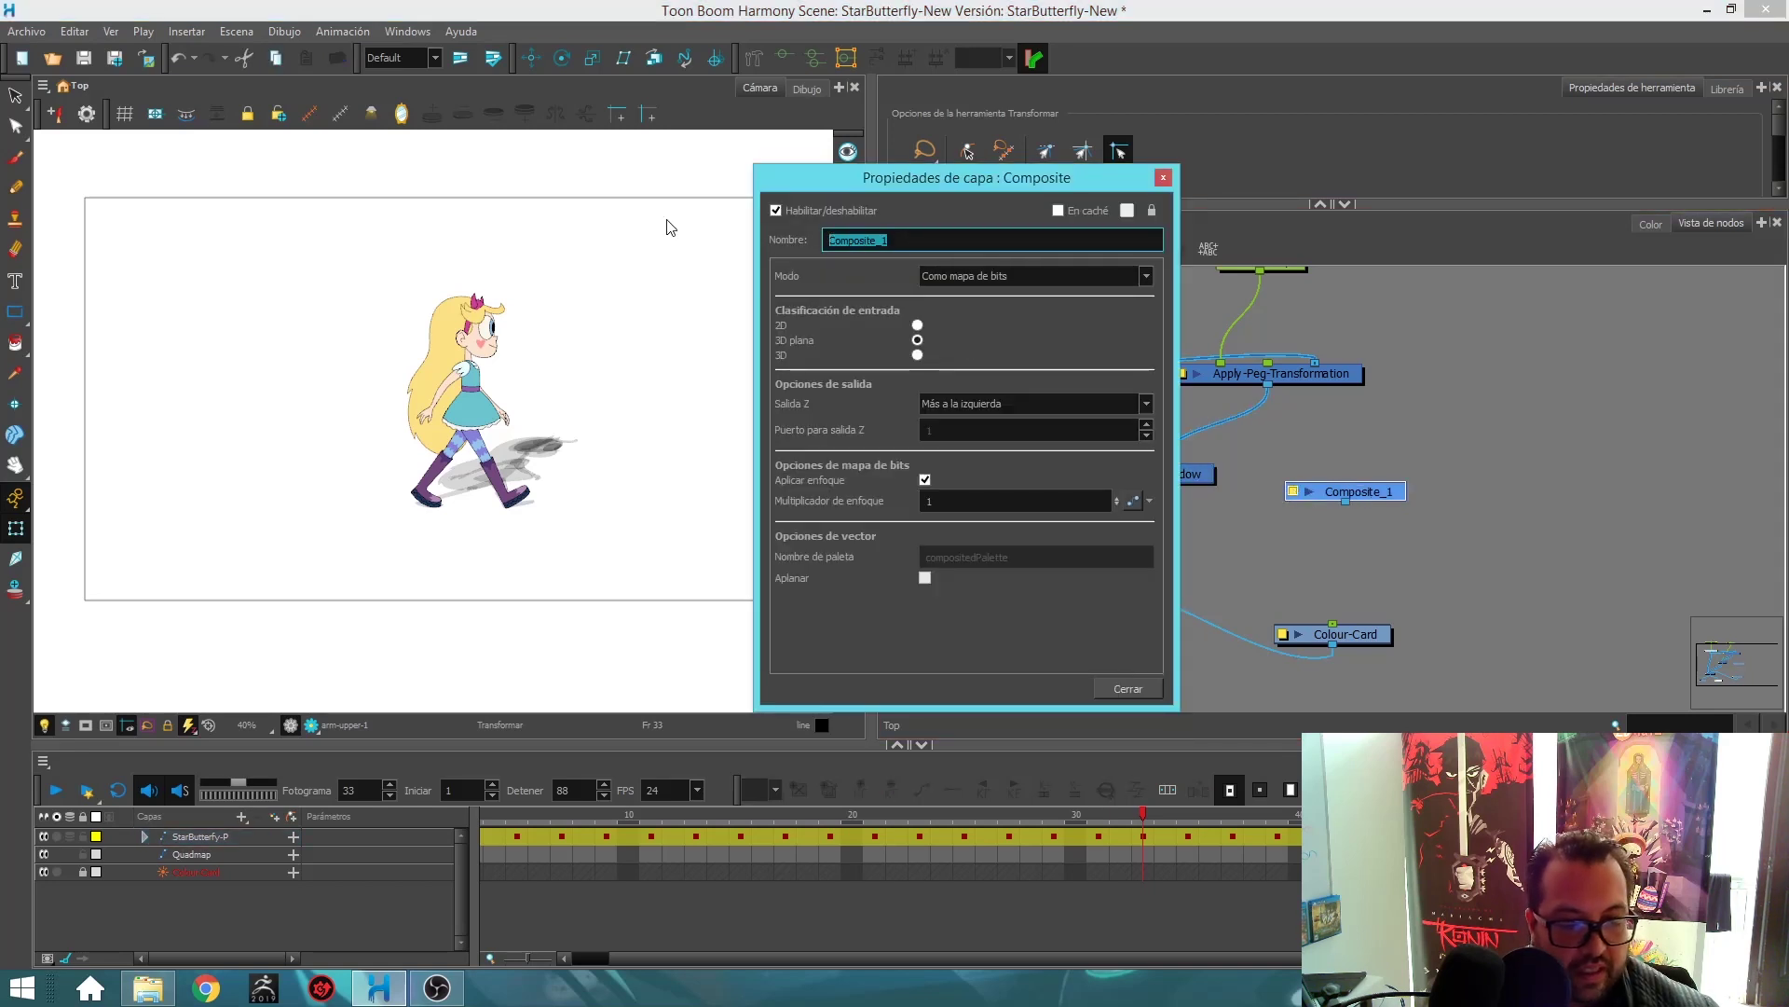
text(Sombra-Comp)
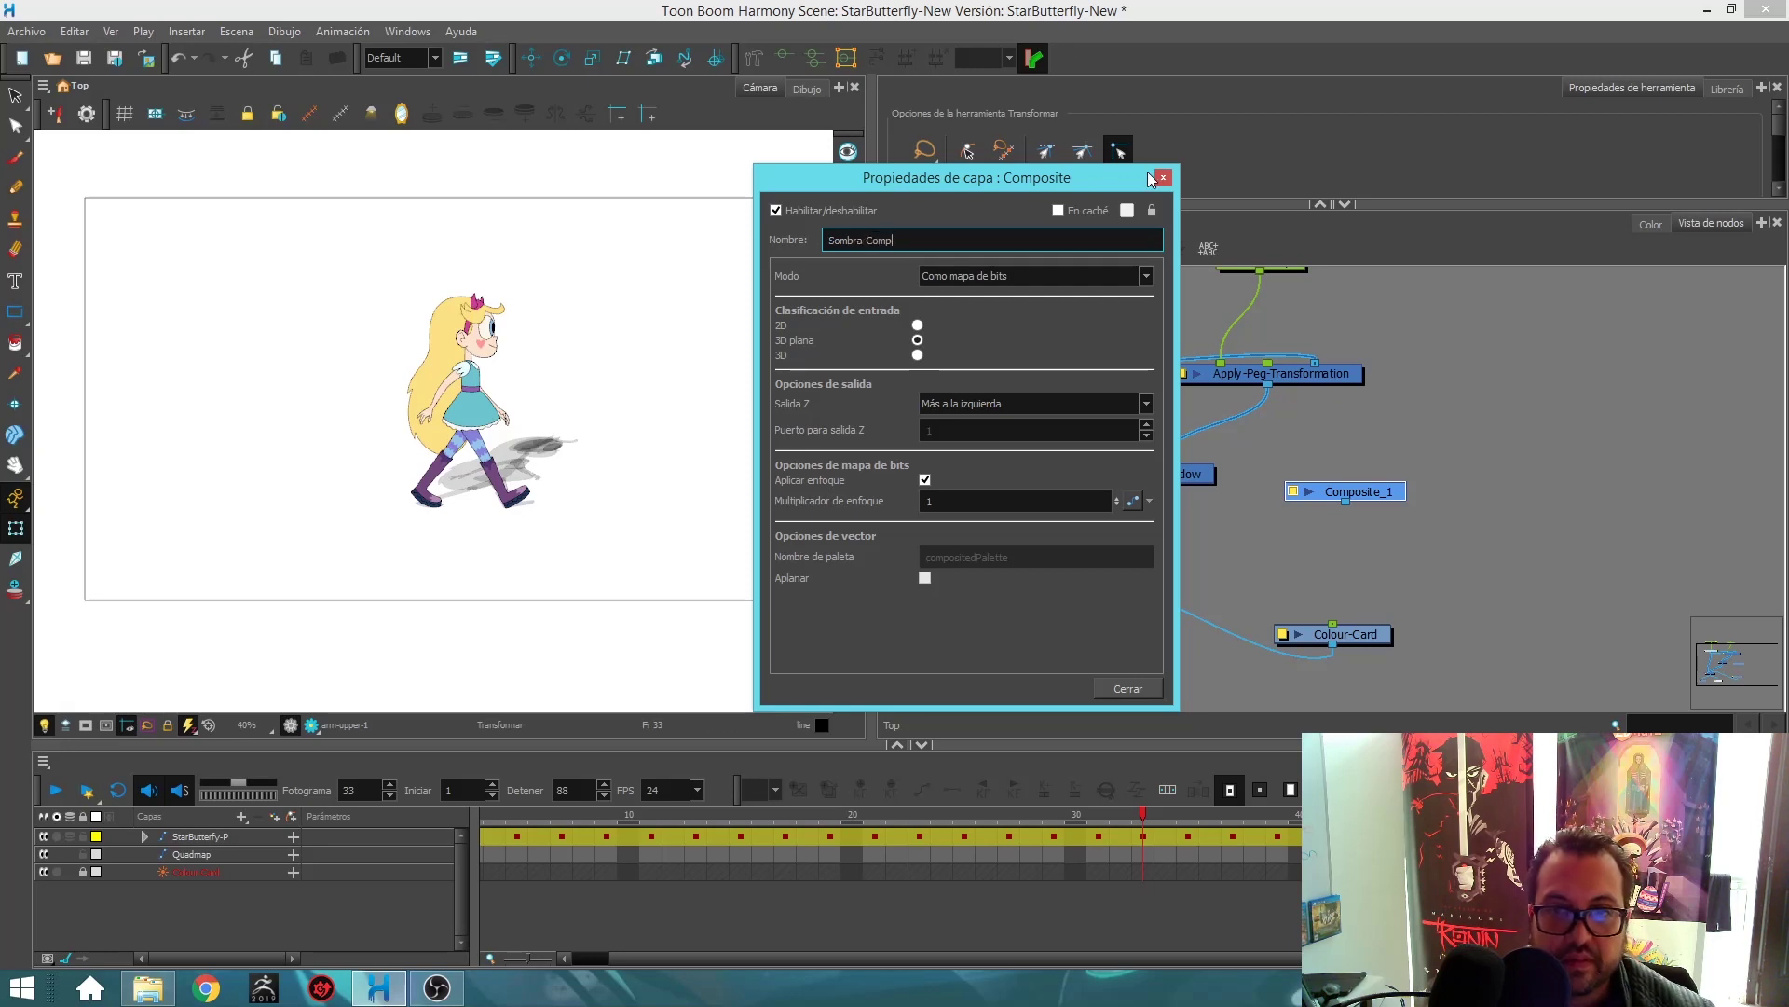
click(1164, 177)
Insert Sombra-Comp into the connection between the Apply-Peg-Transformation and Shadow nodes, moving the Shadow node down to make room.
drag(1205, 478, 1175, 496)
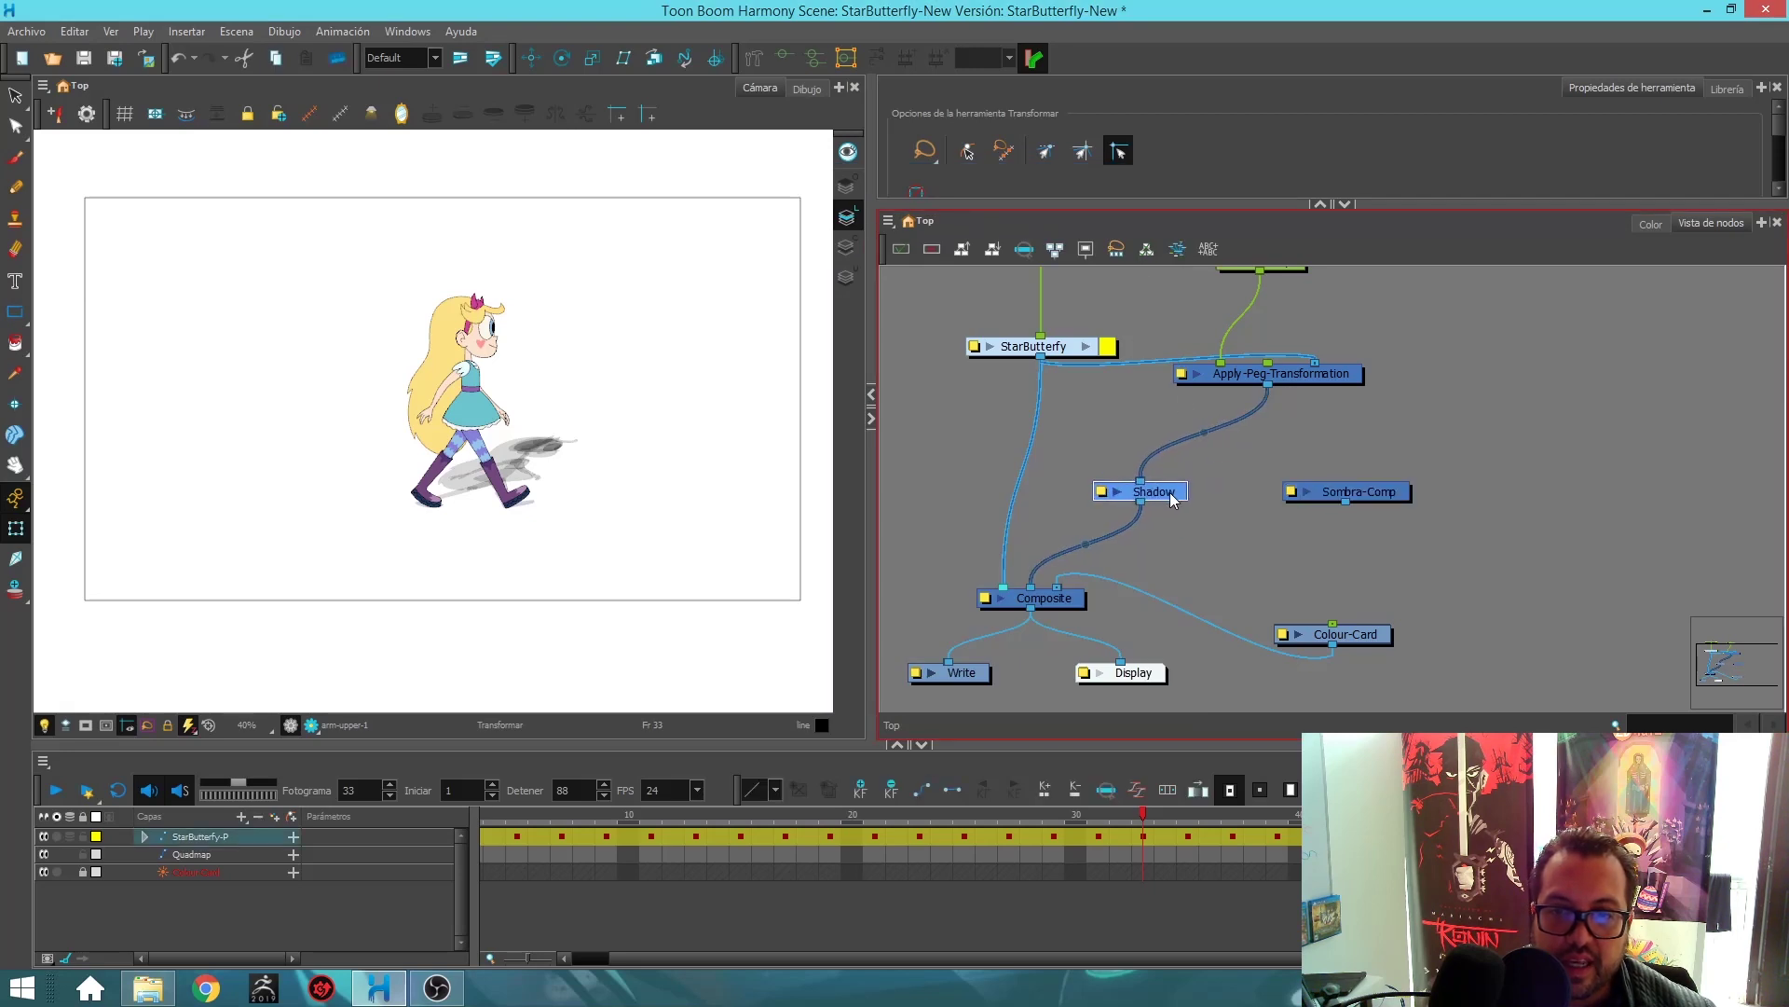
drag(1380, 496, 1338, 462)
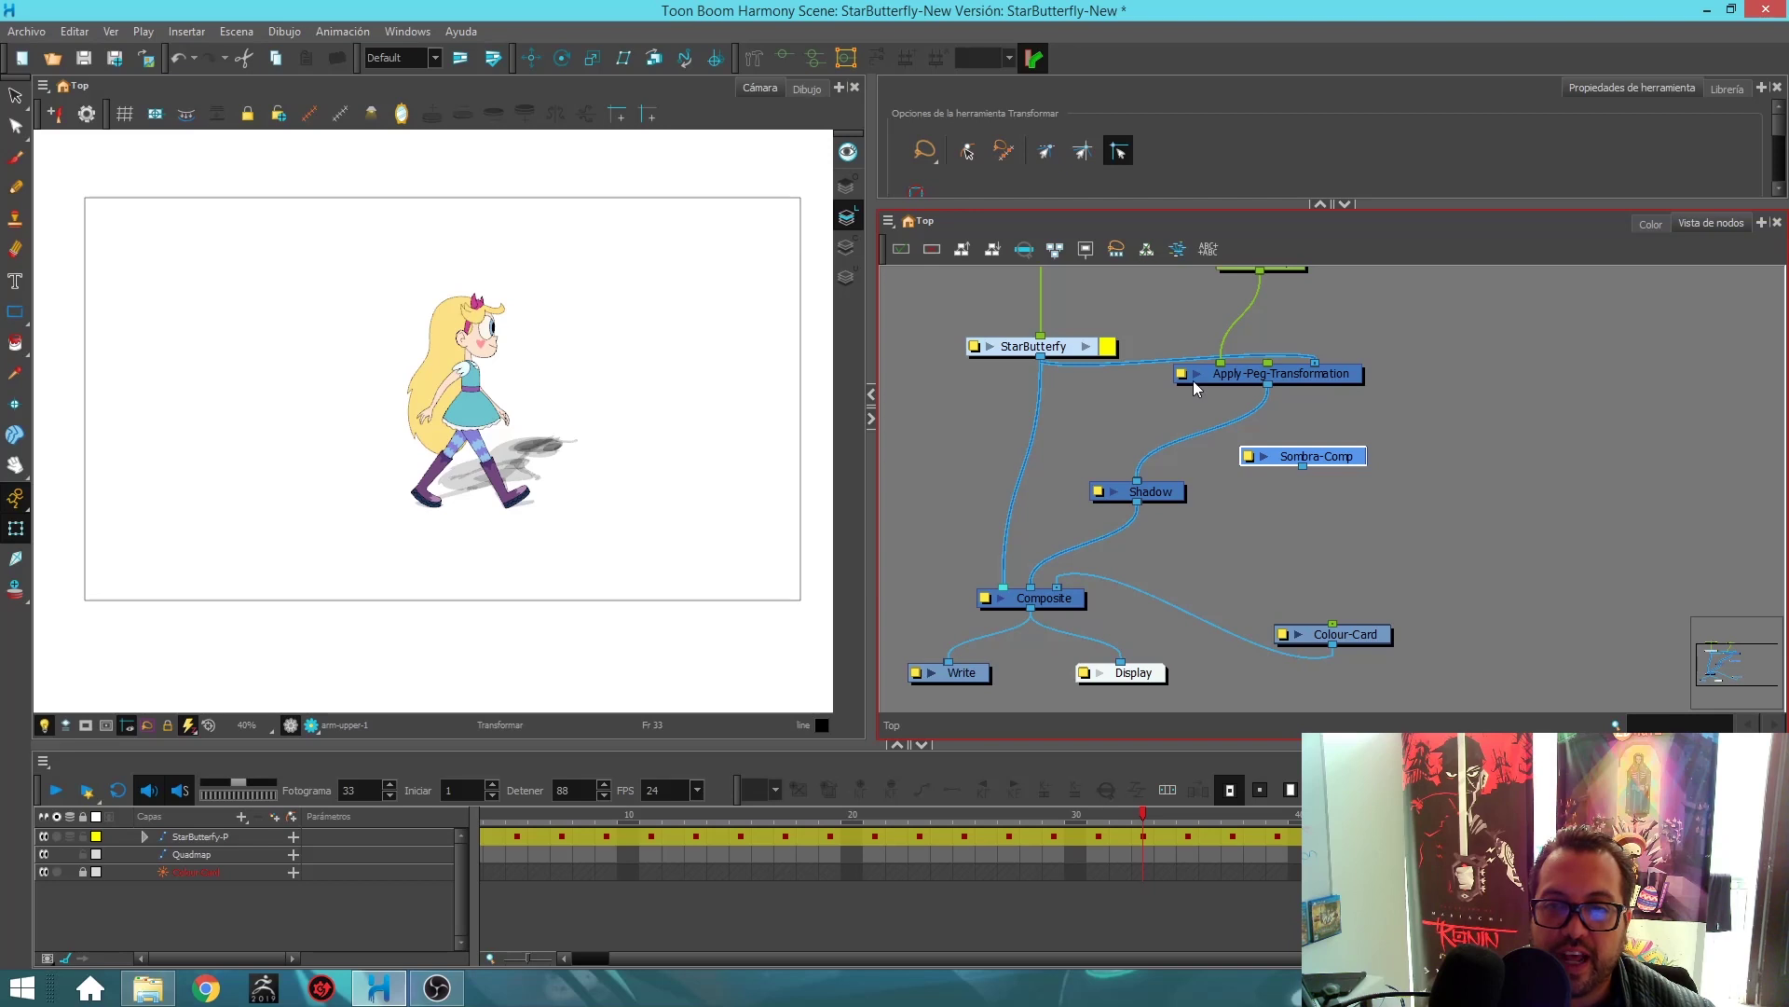
drag(1168, 496, 1163, 510)
click(1329, 456)
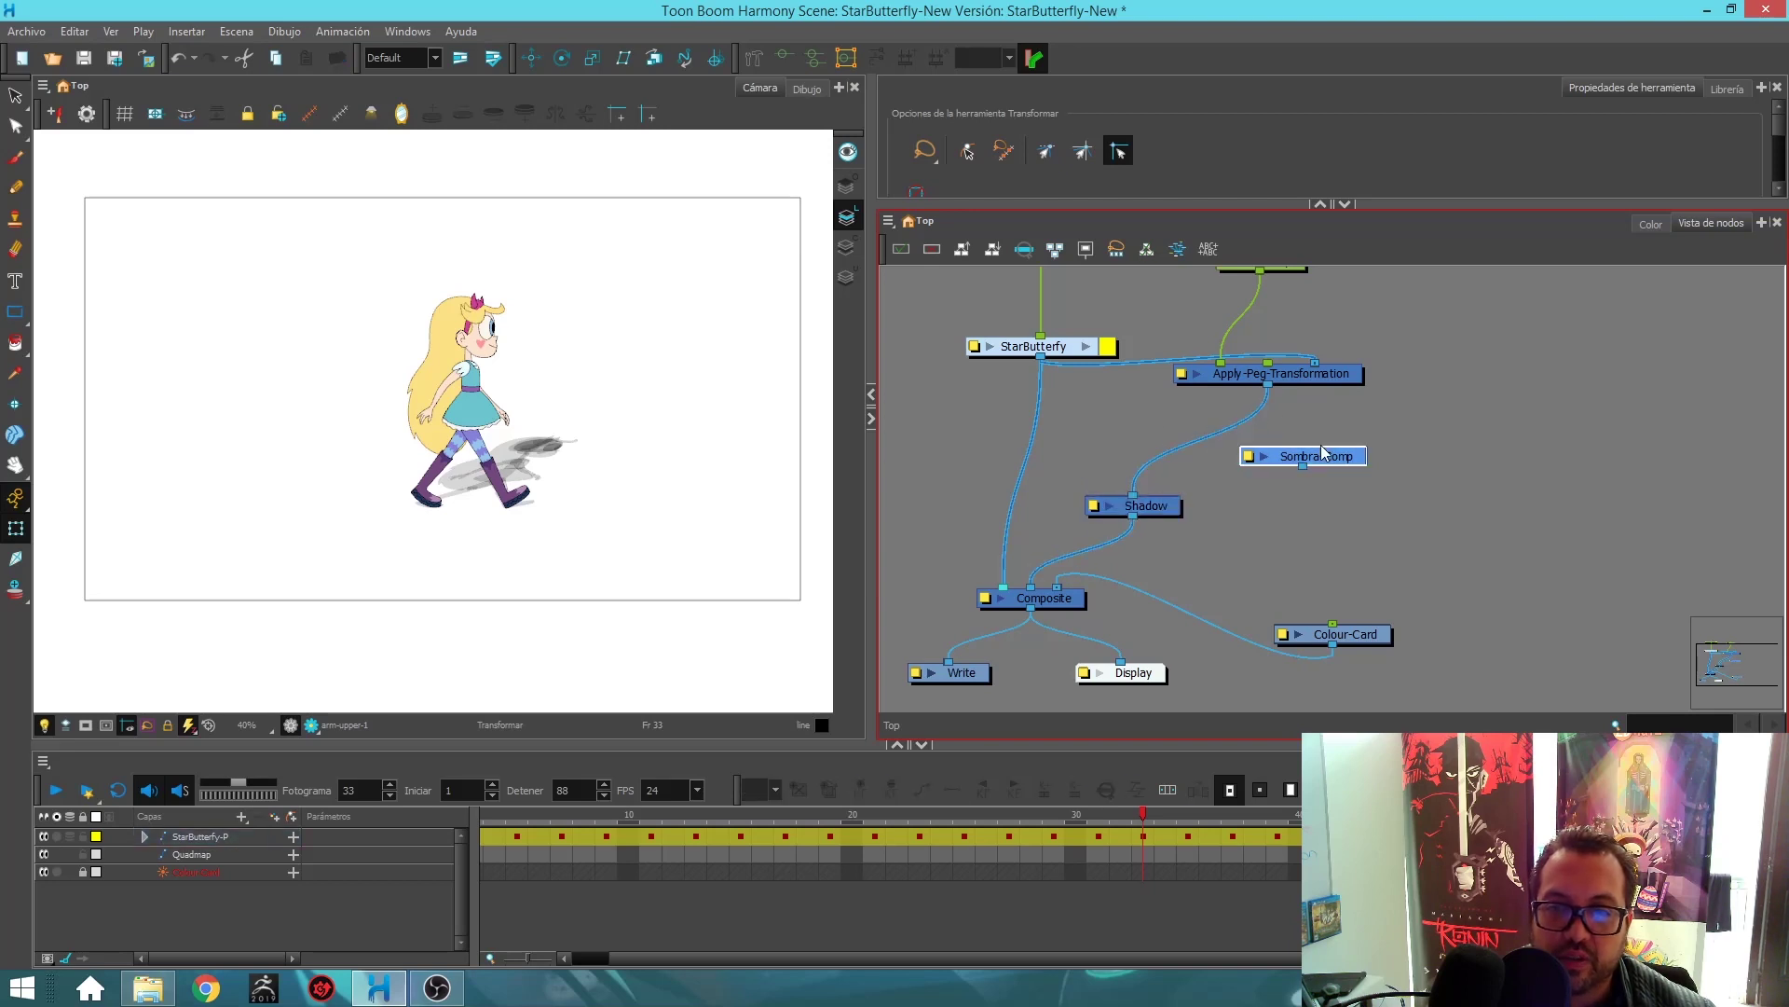
drag(1335, 461, 1242, 448)
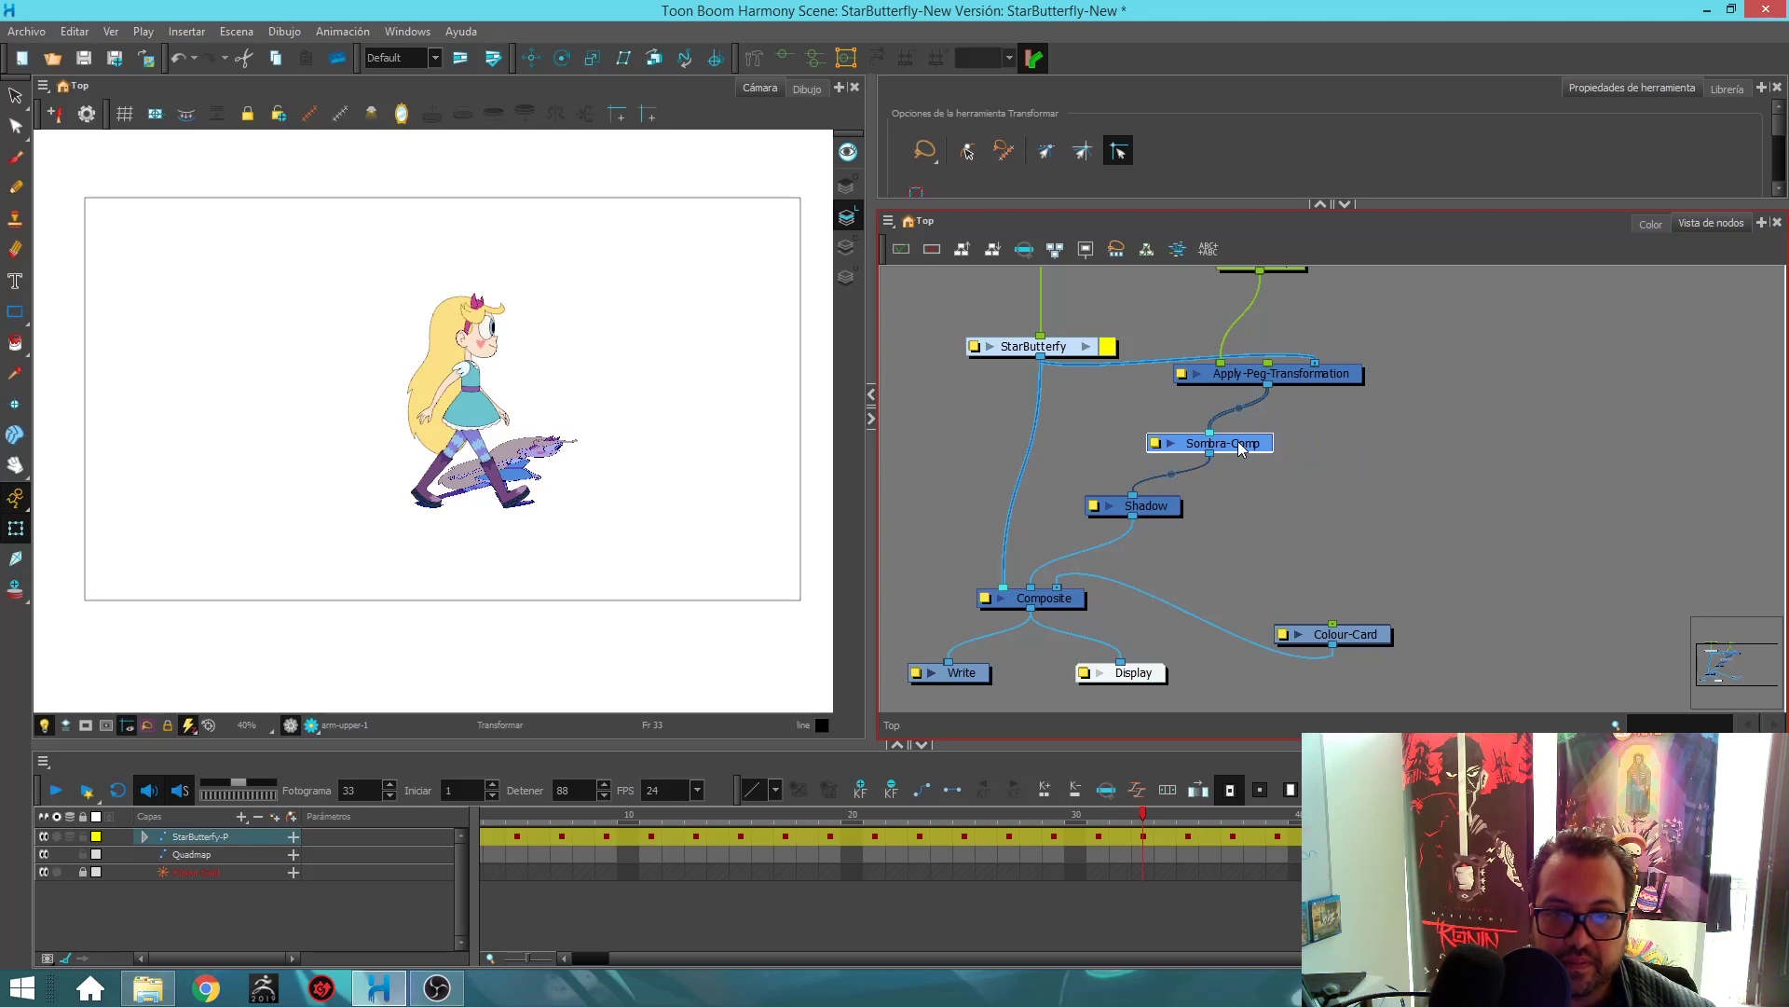
click(1359, 464)
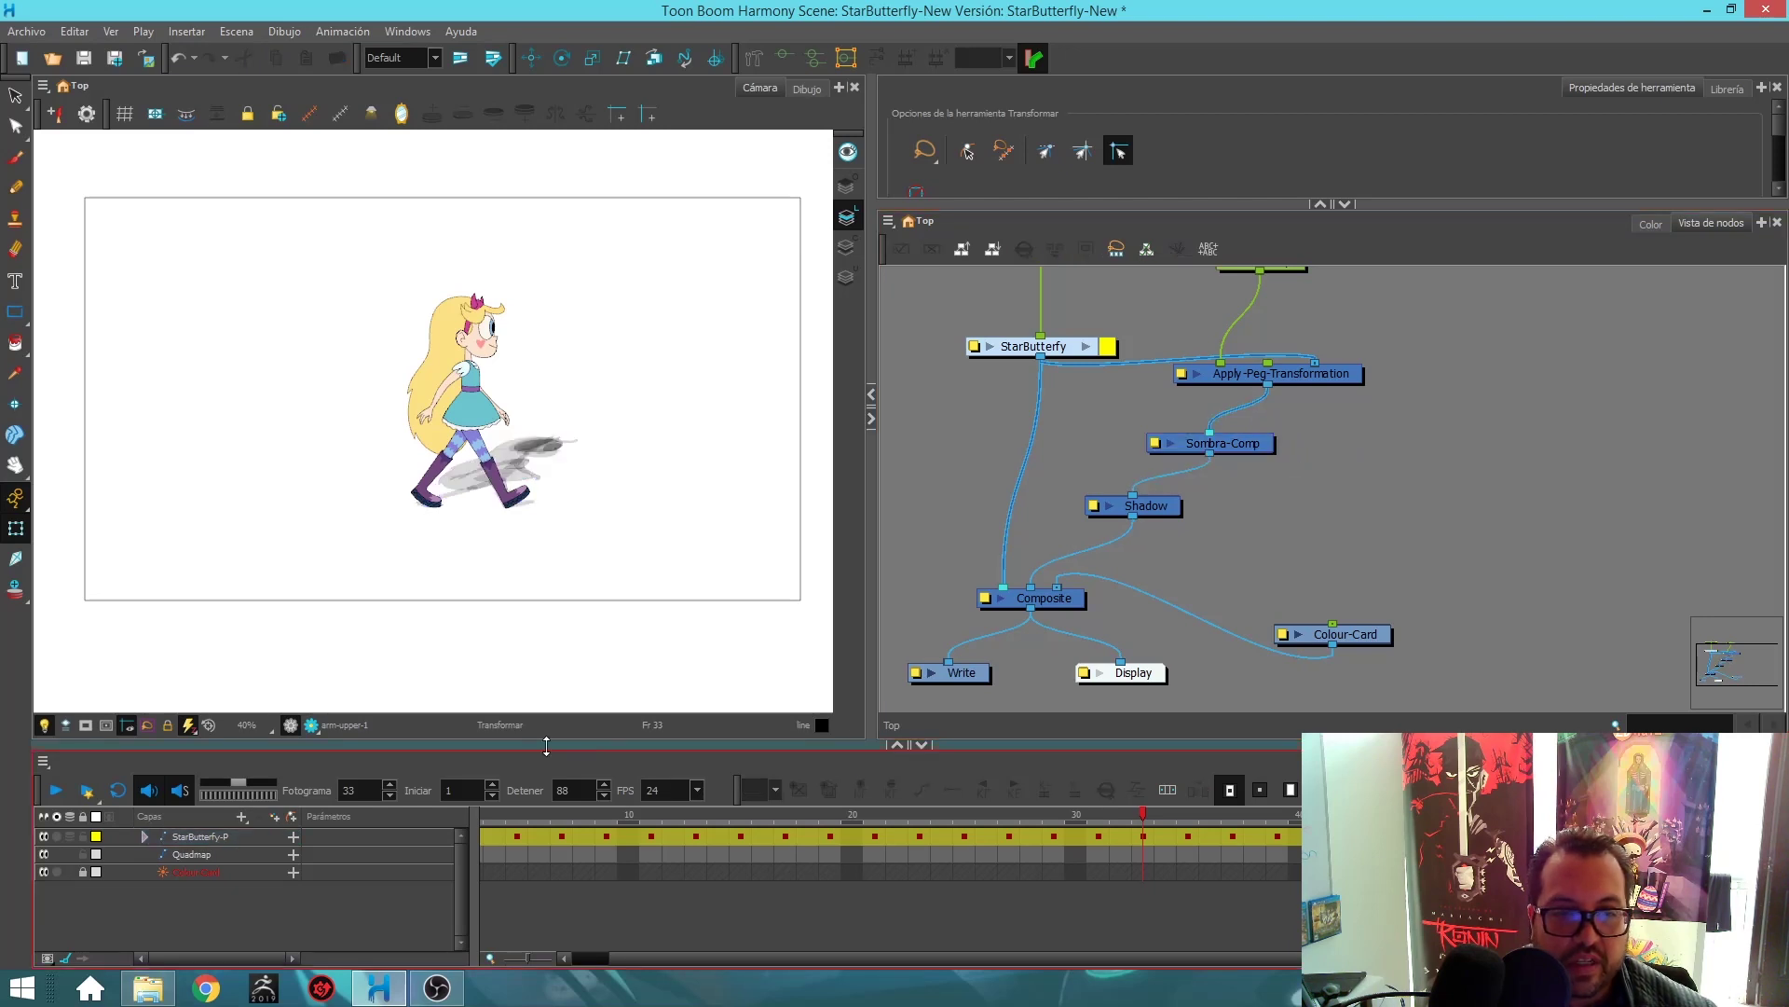
Render the camera view to inspect the flattened shadow up close, and return to the working display mode.
click(313, 726)
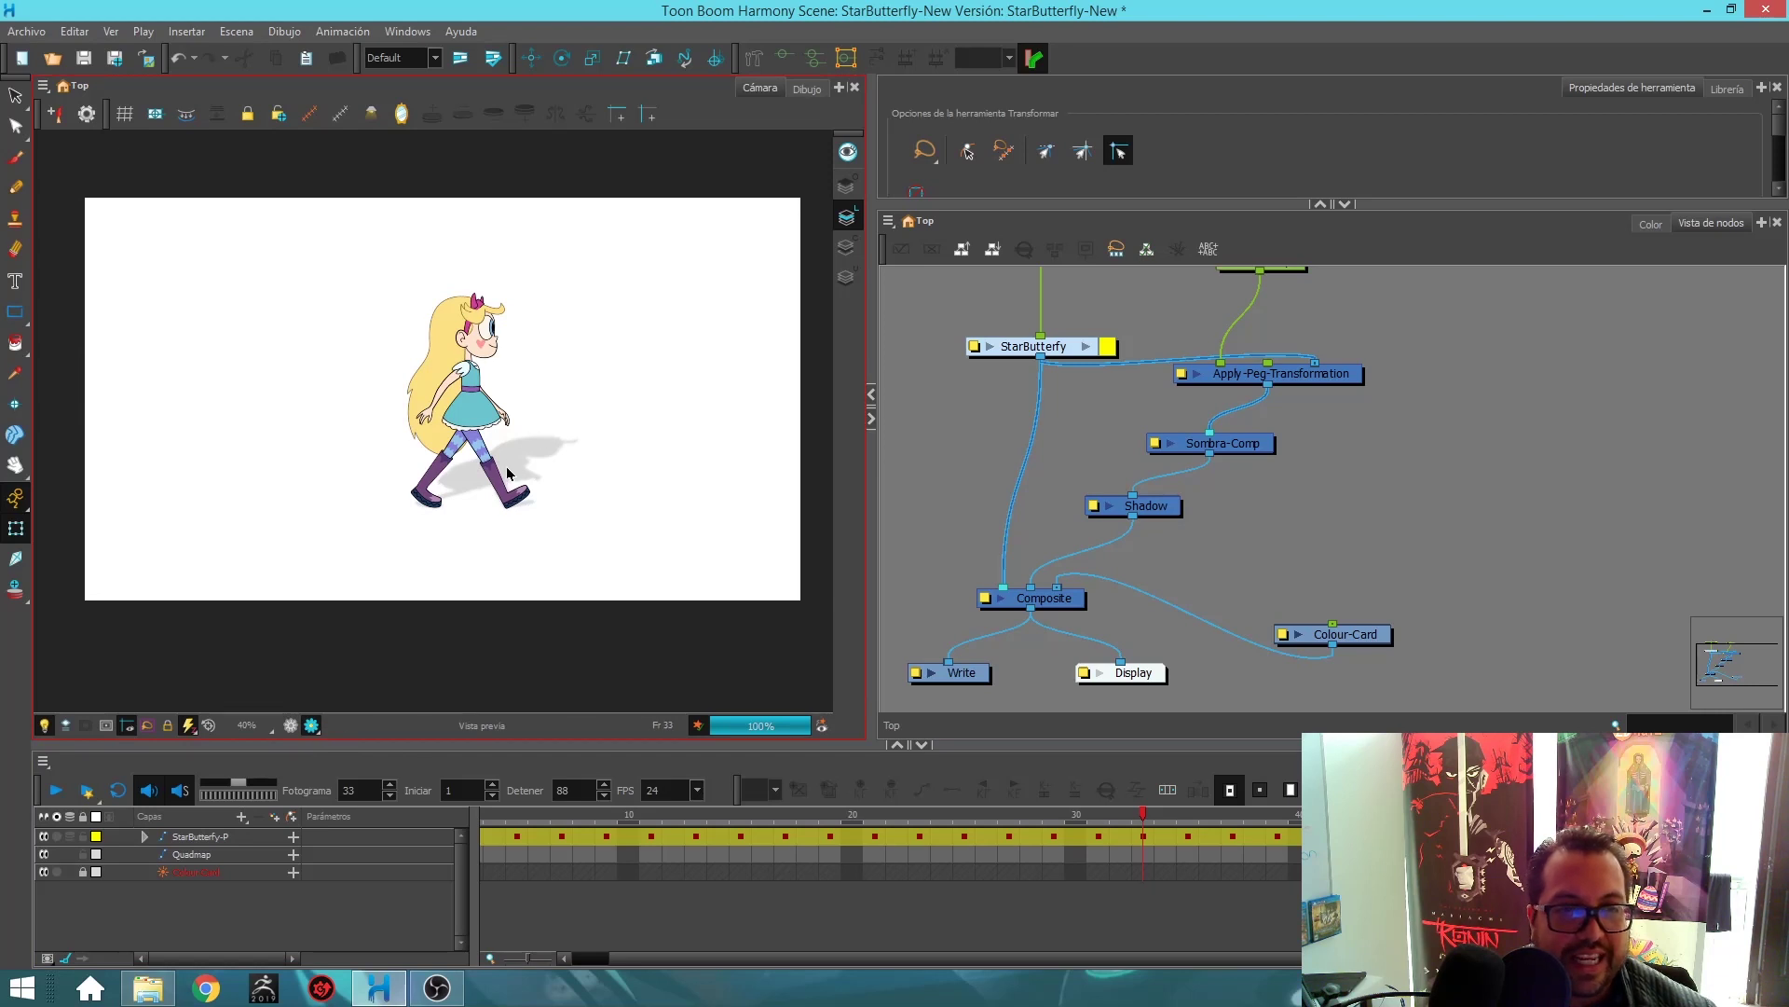
scroll(522, 443, up, 4)
scroll(534, 424, down, 3)
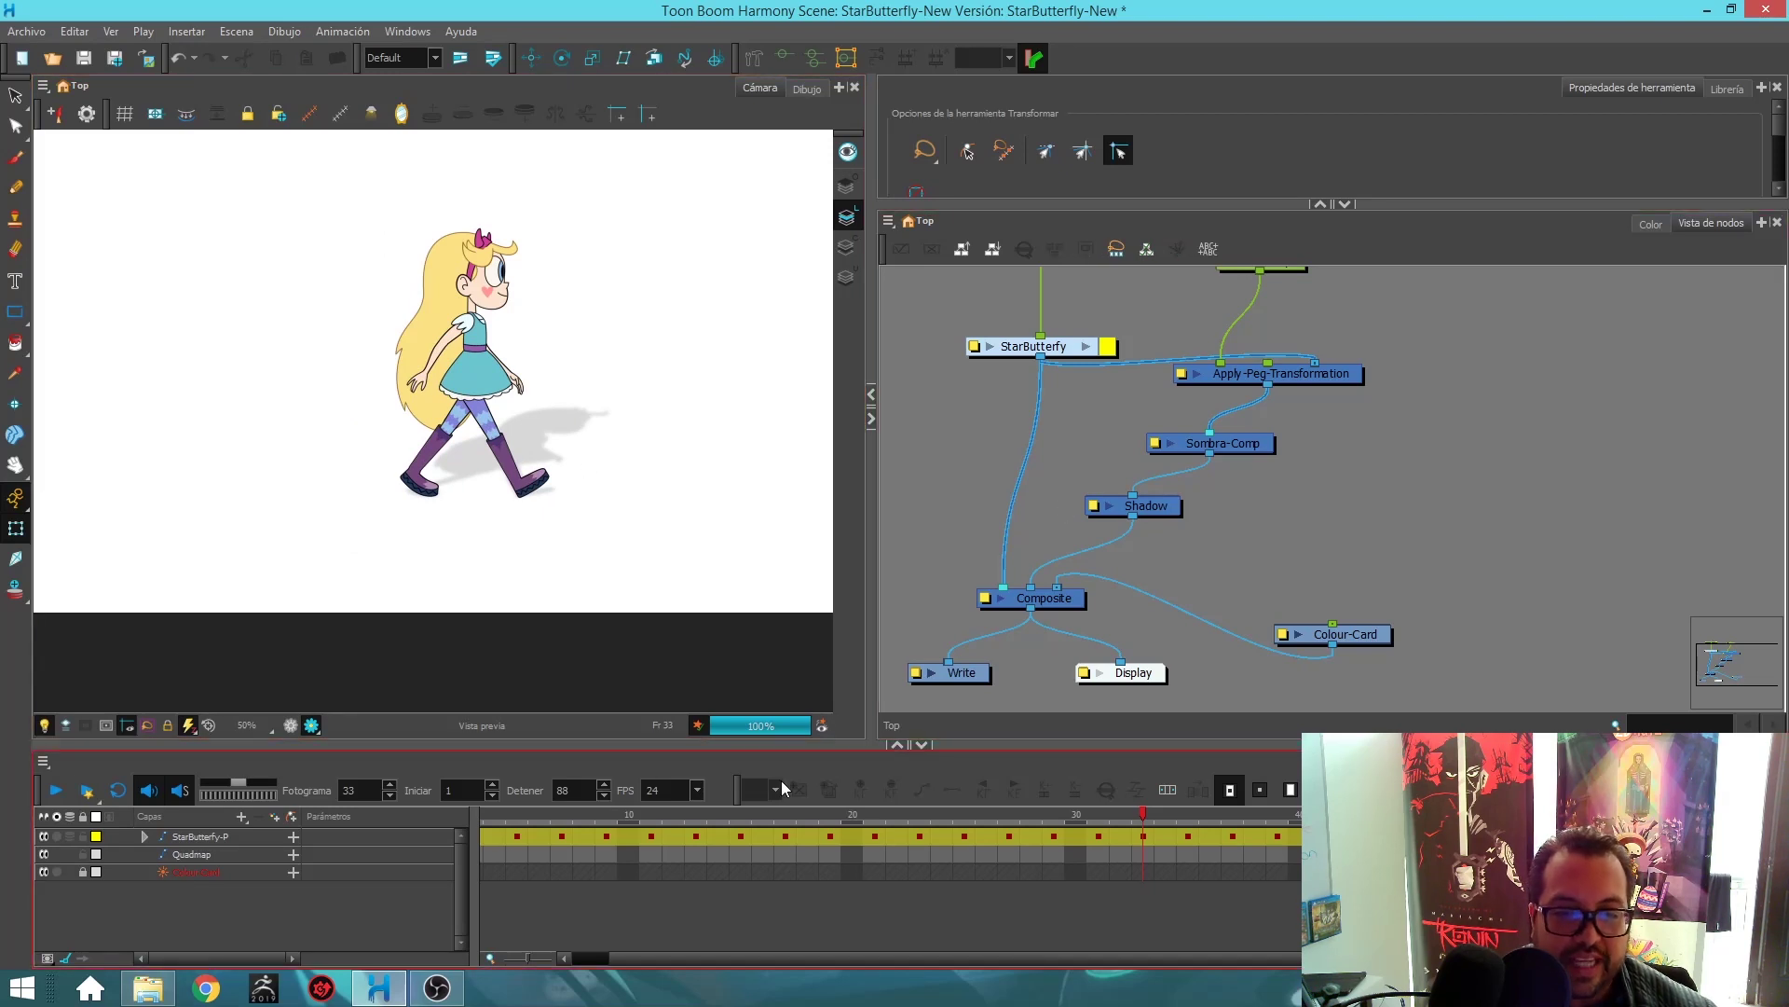
scroll(723, 954, left, 2)
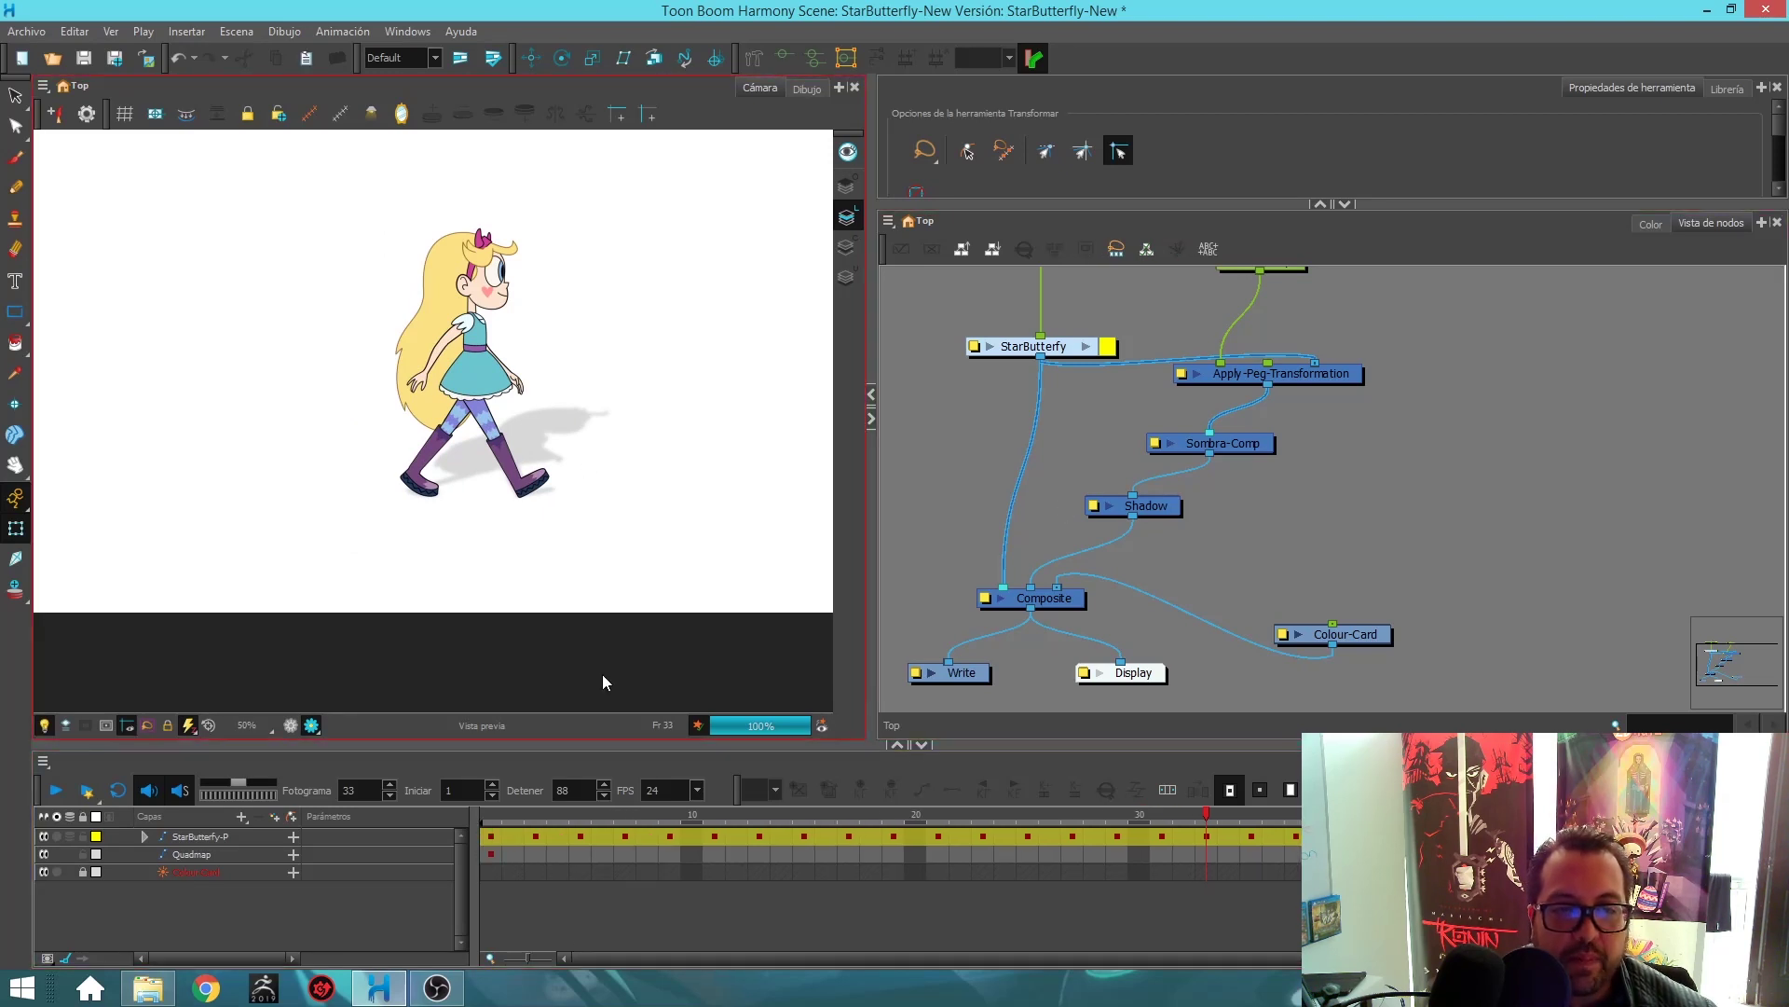
click(290, 726)
Search the node library for "blur" and add a Blur-Gaussian node beneath the Shadow node.
drag(1150, 509, 1154, 517)
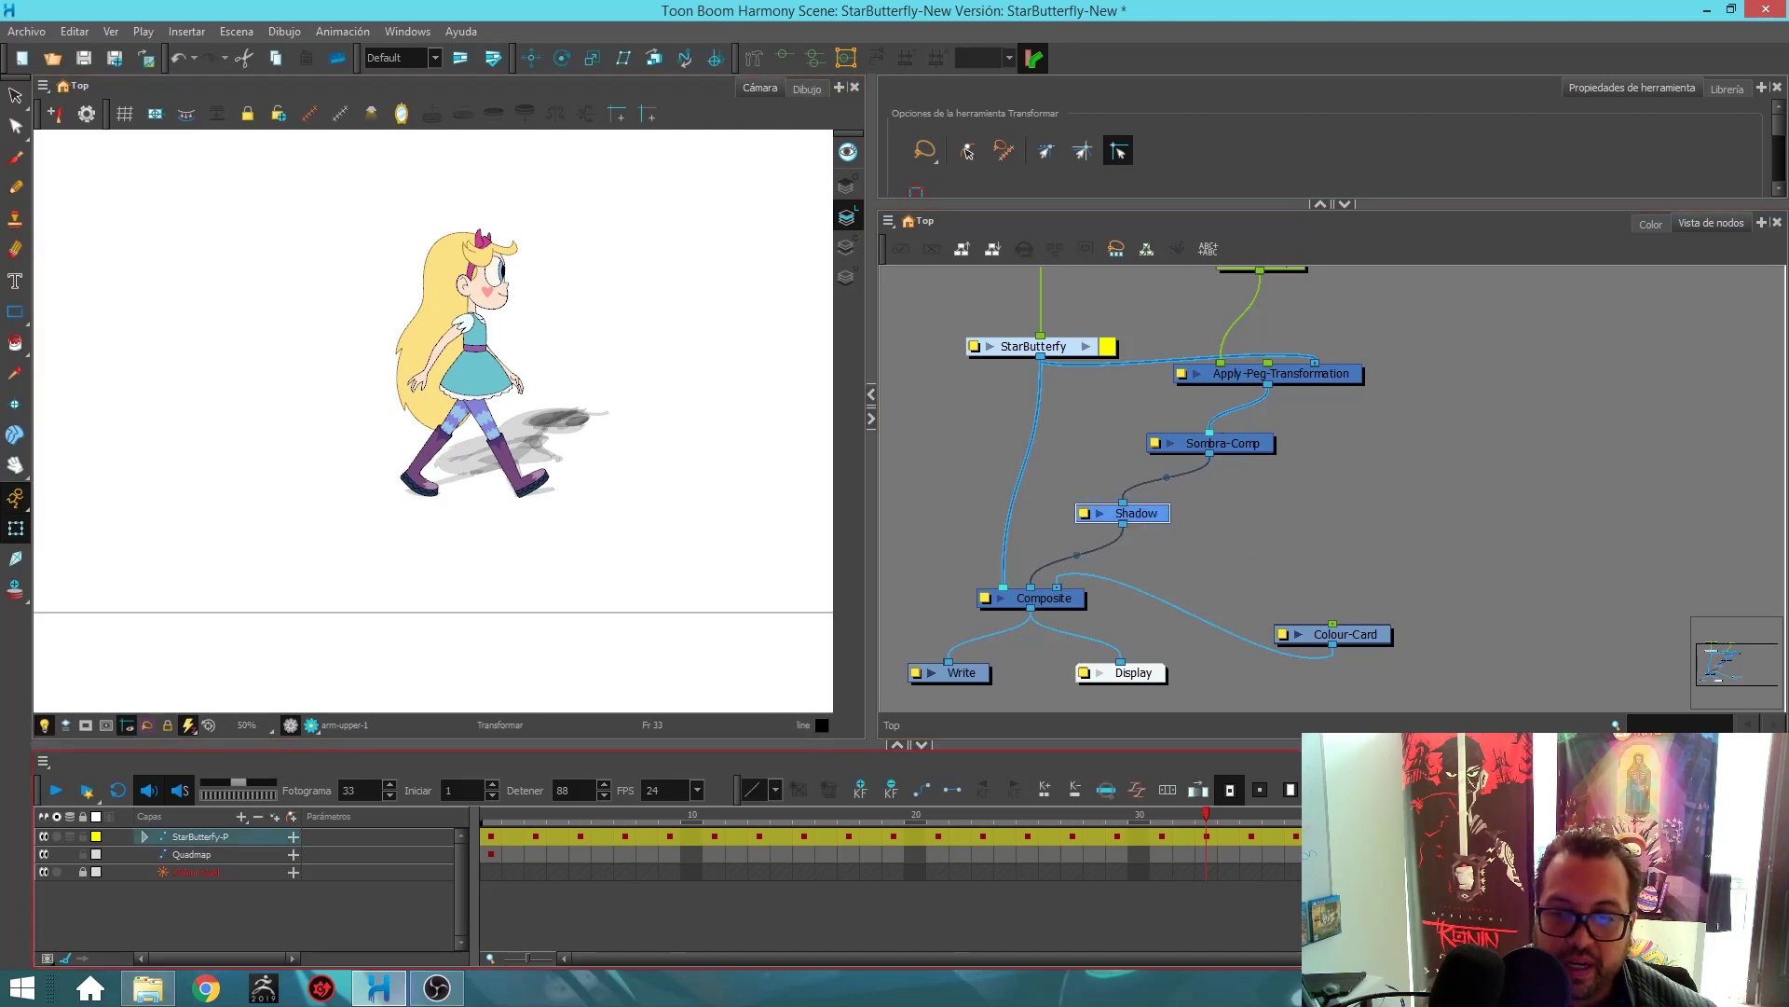
click(1677, 760)
key(BackSpace)
key(BackSpace)
key(BackSpace)
text(bl)
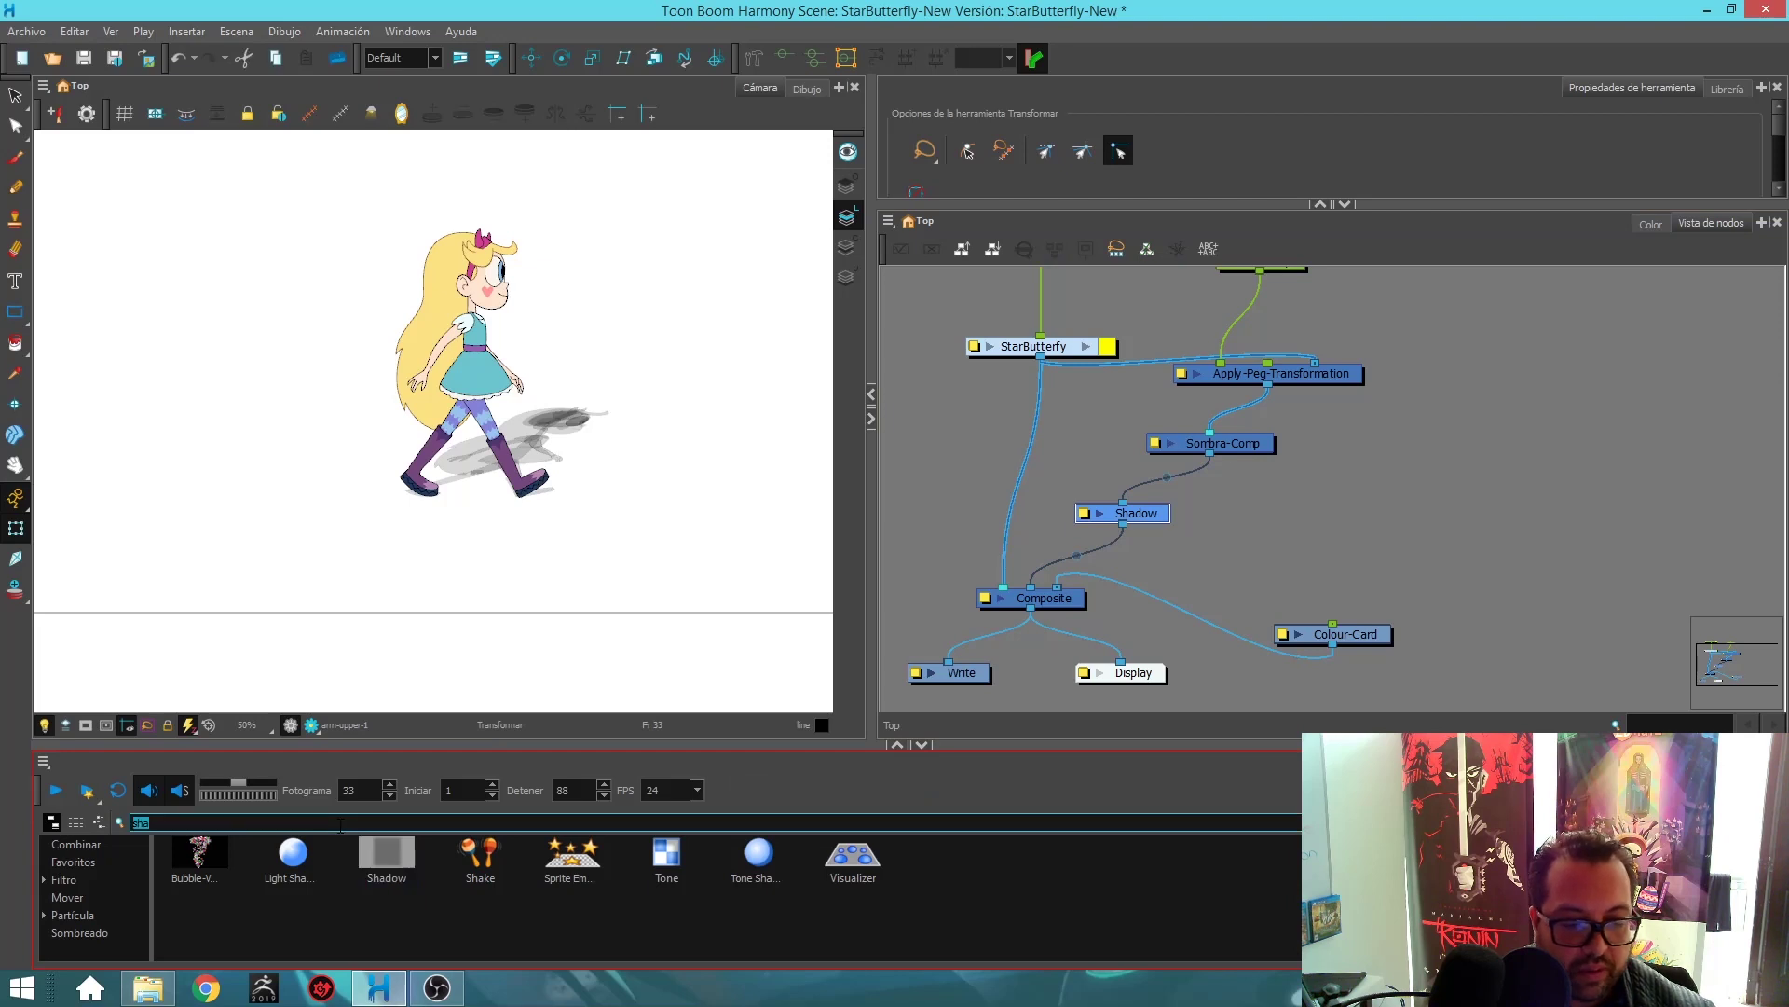
text(ur)
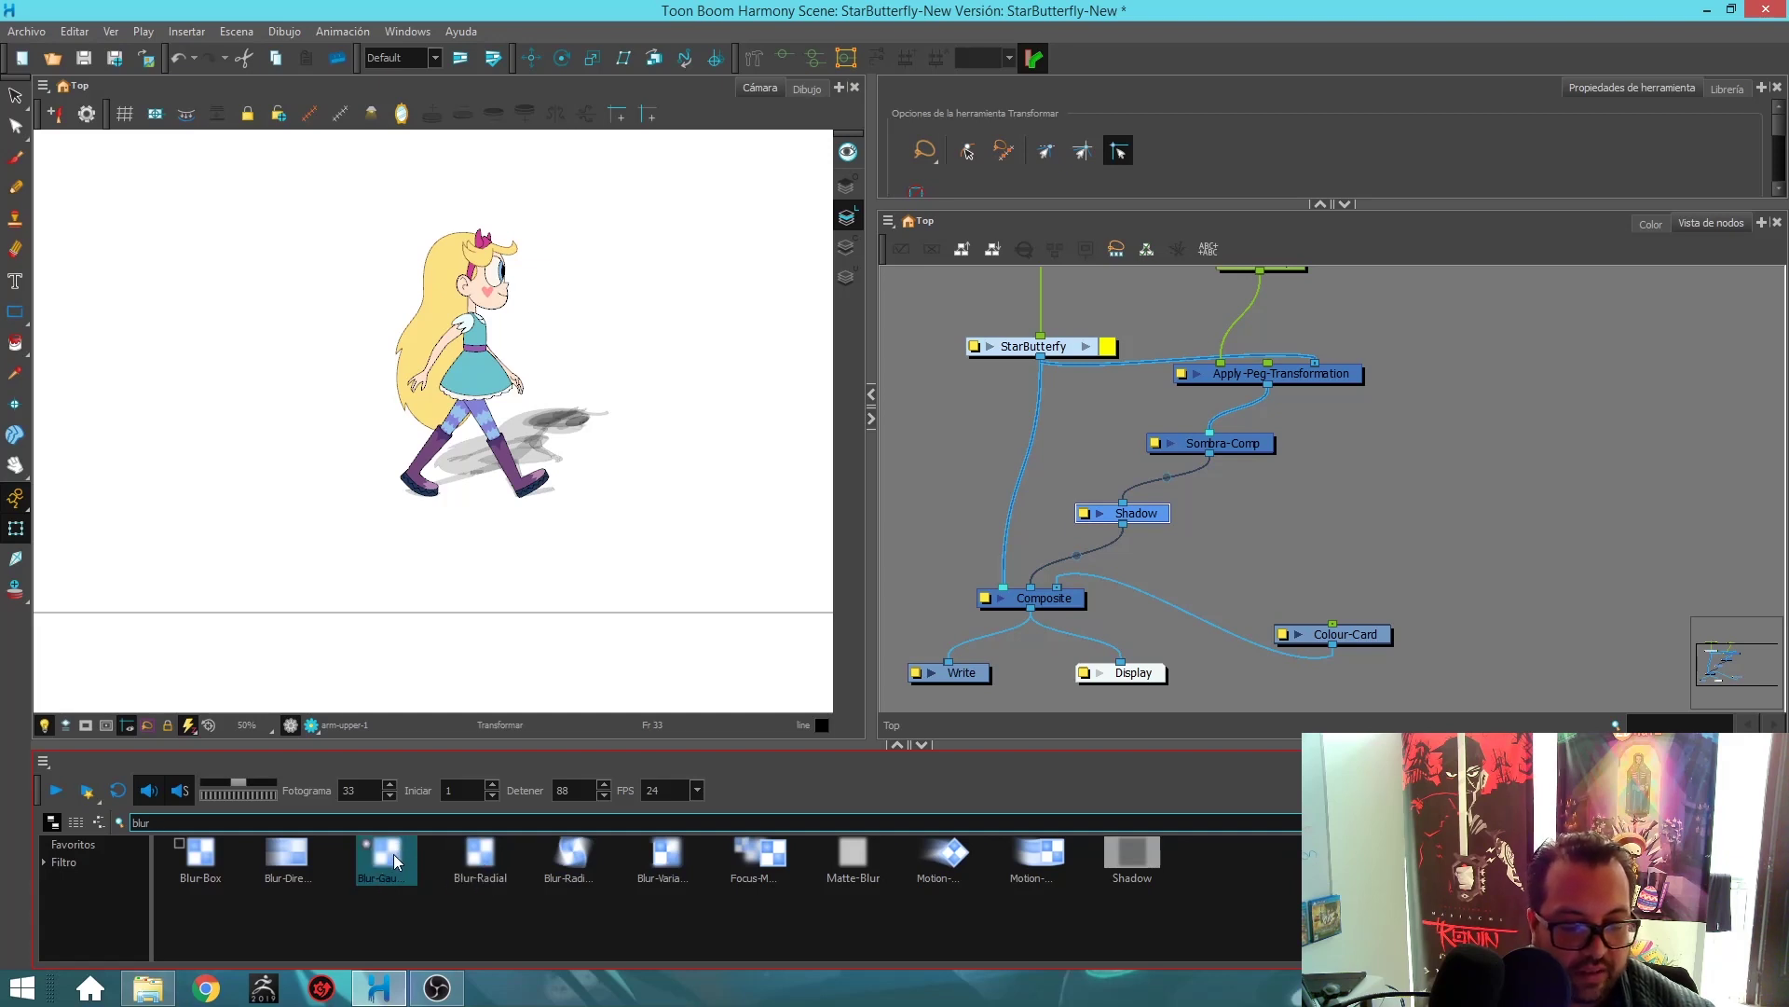
drag(393, 854, 1316, 467)
drag(1204, 556, 1204, 556)
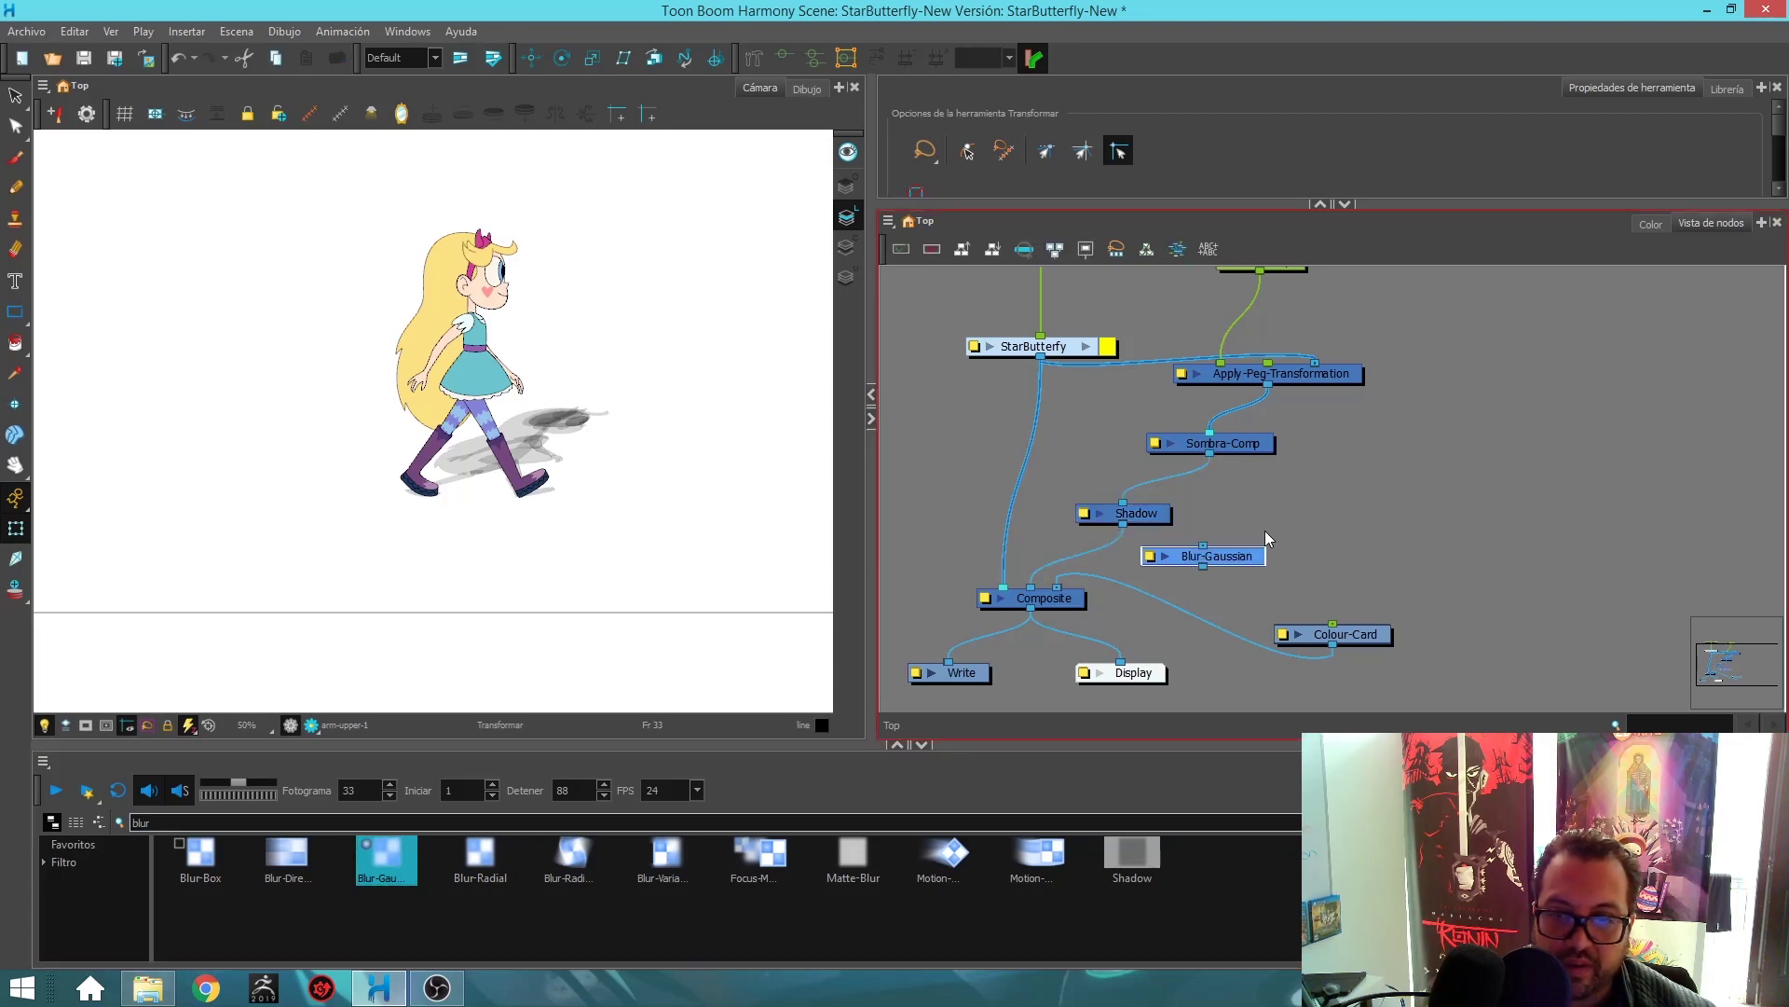
Shift Sombra-Comp and Shadow upward and insert the Blur-Gaussian node into the connection between Shadow and the Composite.
drag(1211, 445, 1219, 436)
drag(1147, 514, 1162, 498)
click(1238, 560)
drag(1237, 557, 1147, 549)
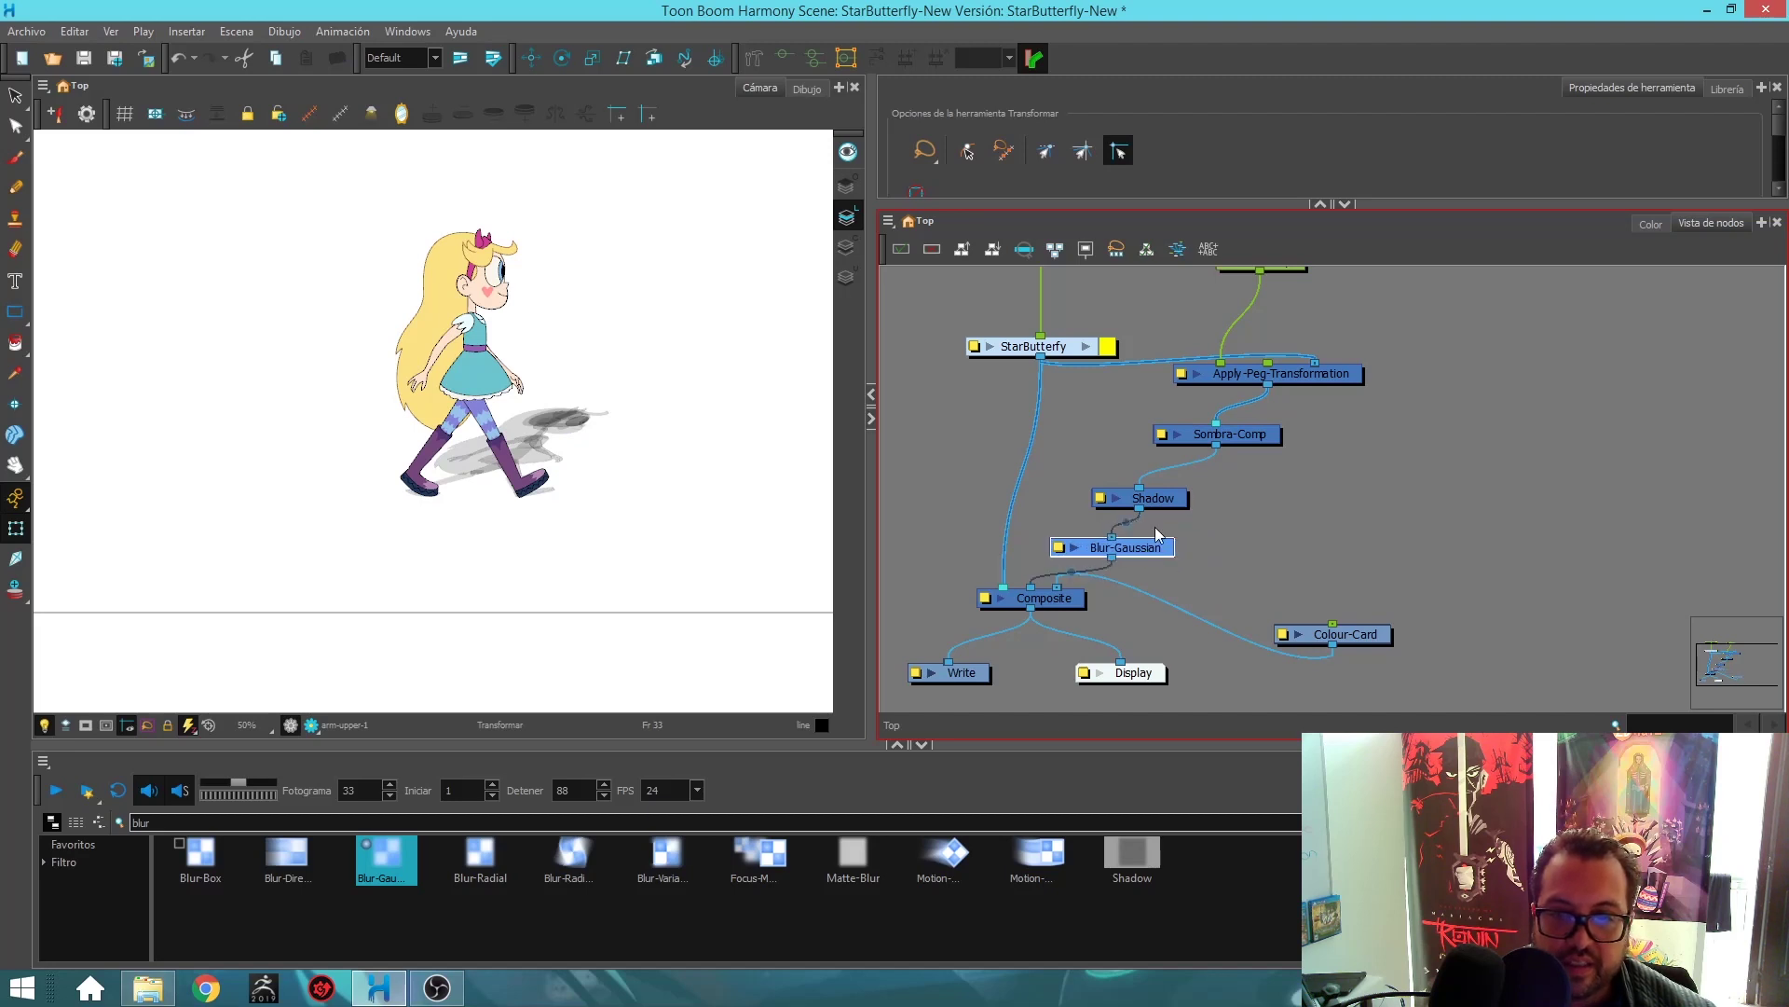
click(1174, 501)
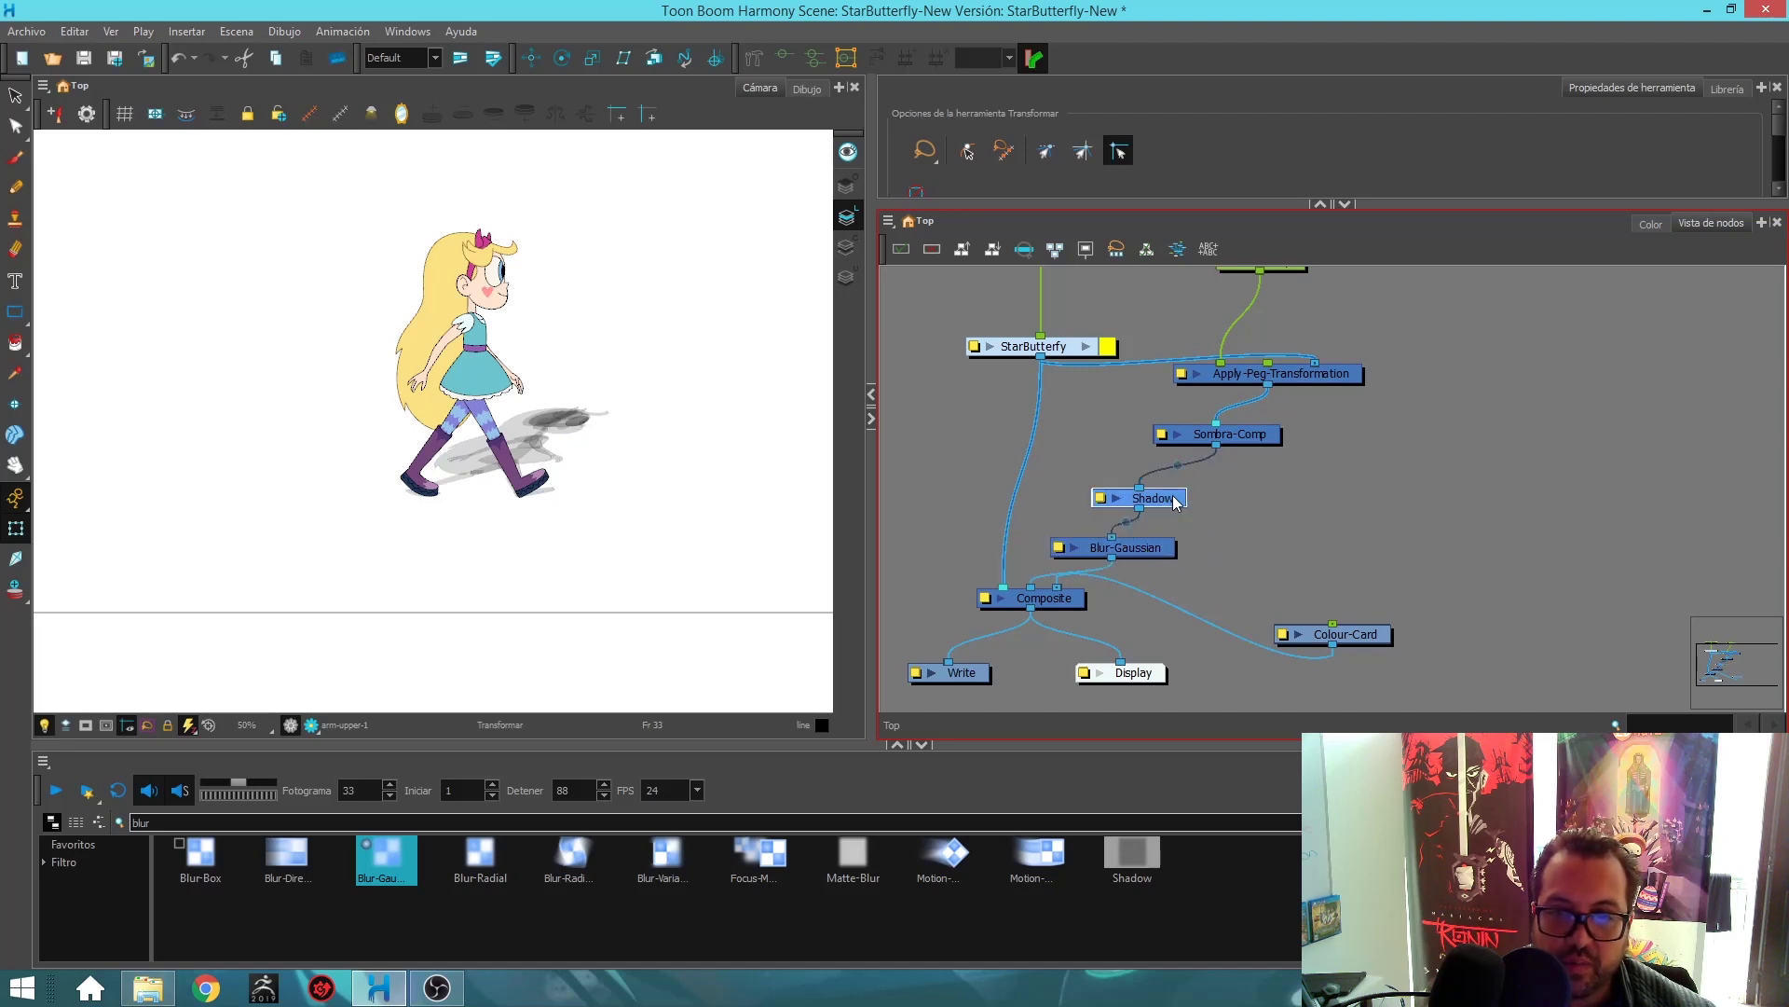
click(1143, 553)
Move the Colour-Card further aside and shift it with the Composite, Write and Display nodes down, away from the Blur-Gaussian node.
drag(1389, 637, 1500, 657)
scroll(1296, 494, down, 2)
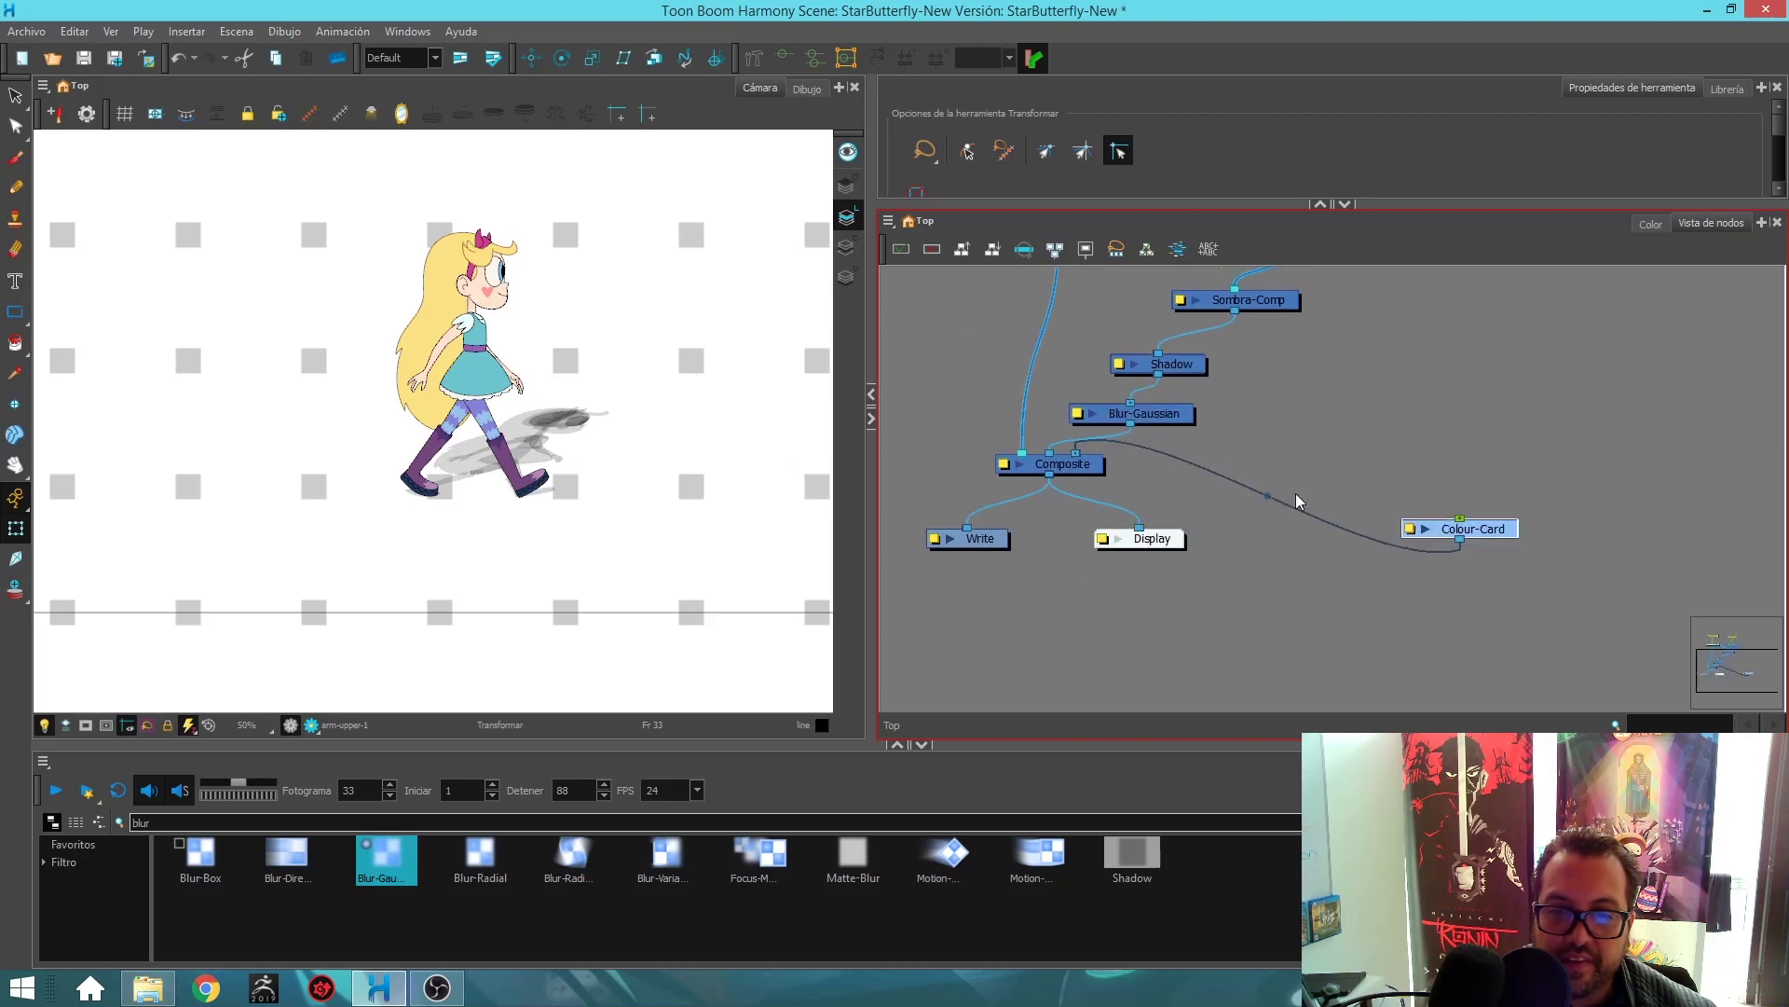
drag(939, 623, 1491, 485)
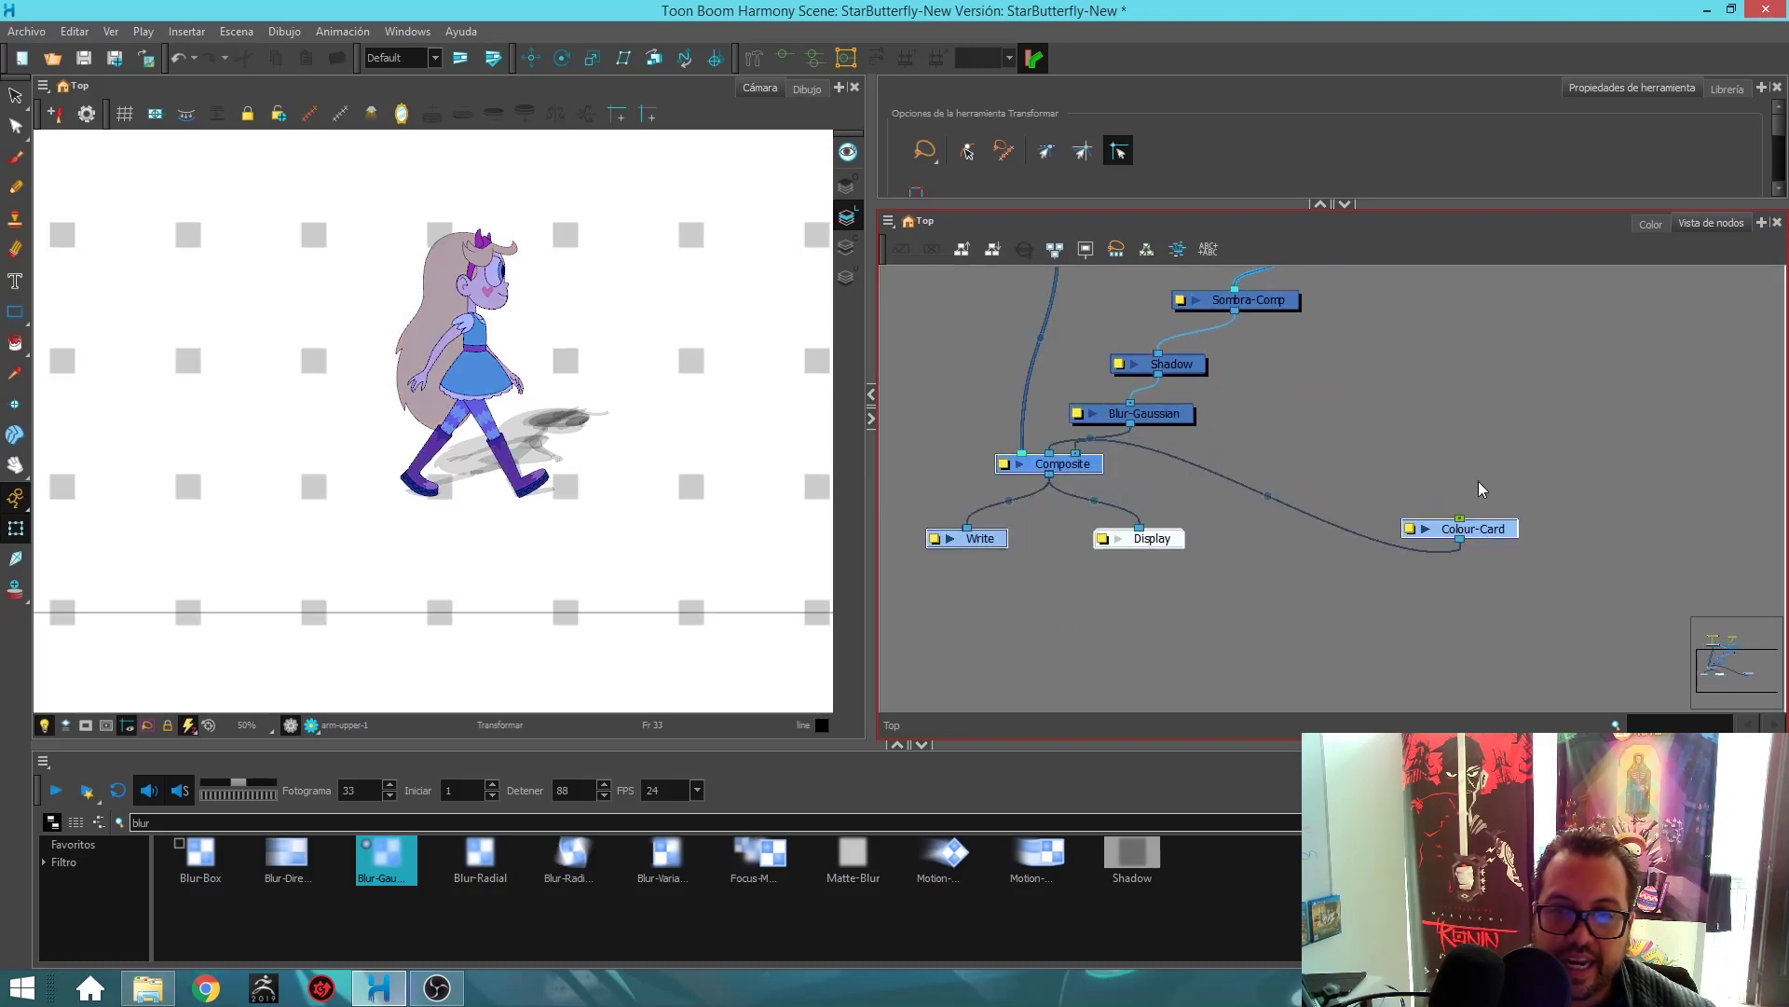
drag(1093, 467, 1099, 563)
click(1328, 457)
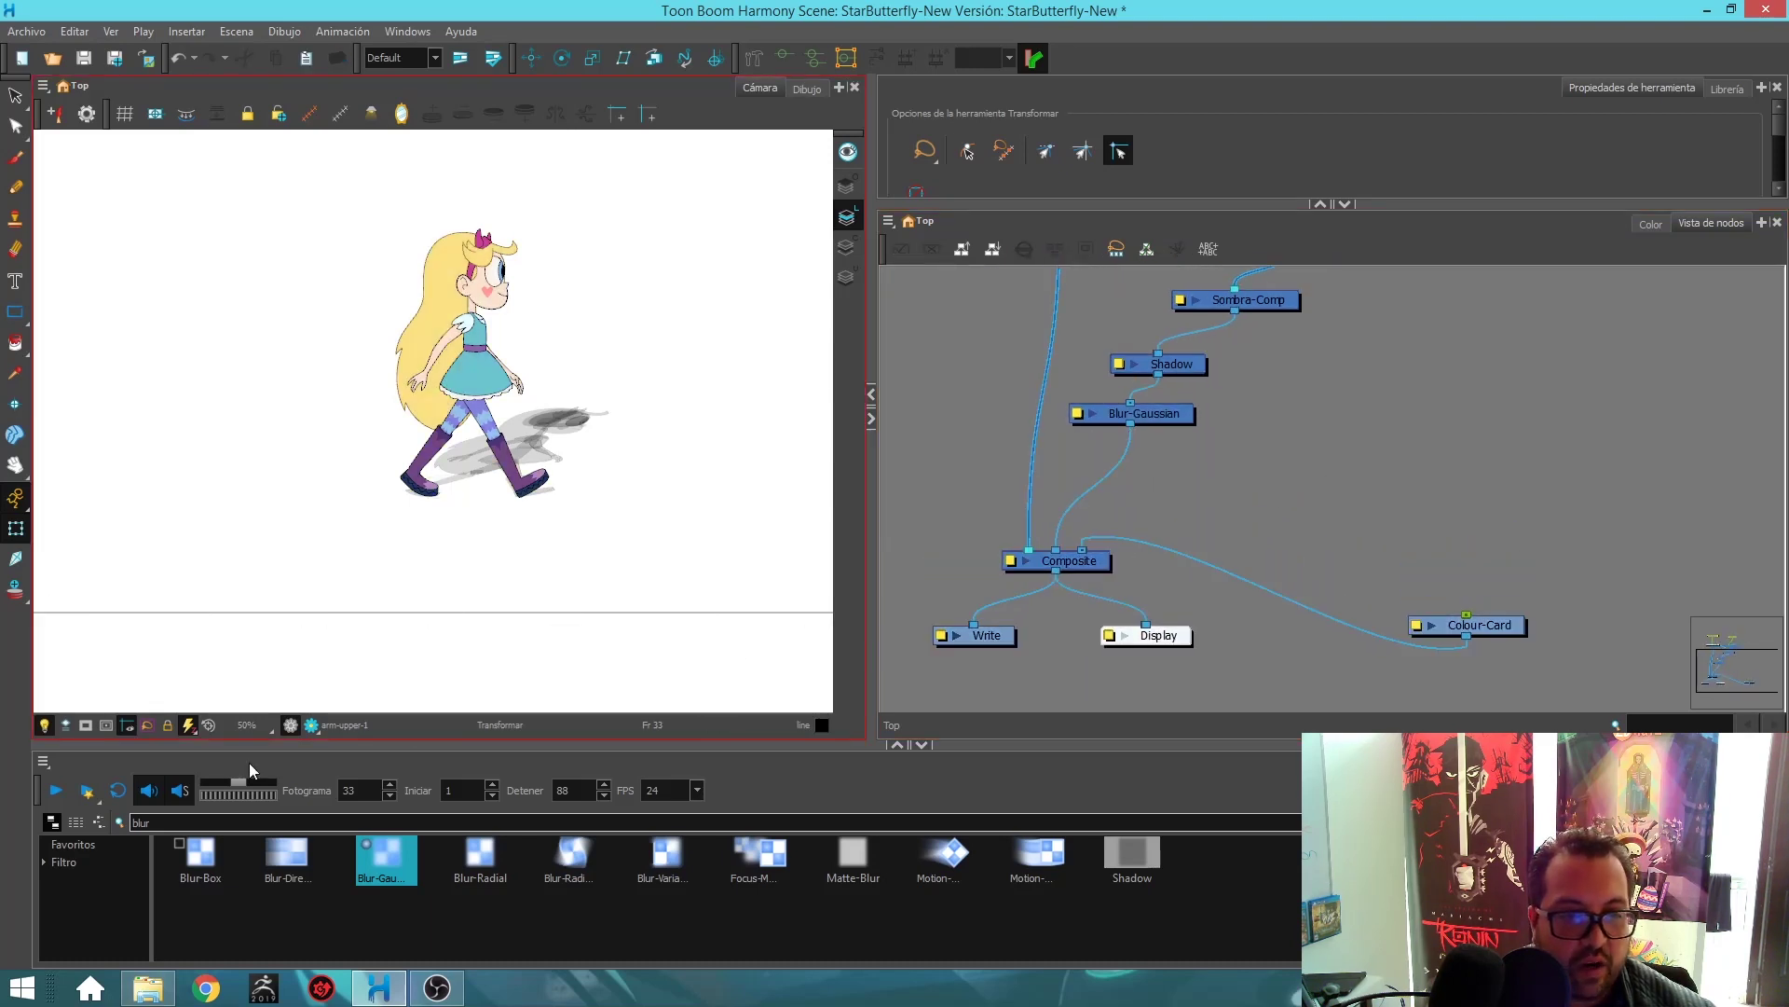
Switch the camera view to rendered preview, select the Blur-Gaussian node and inspect the character's shadow up close.
click(313, 724)
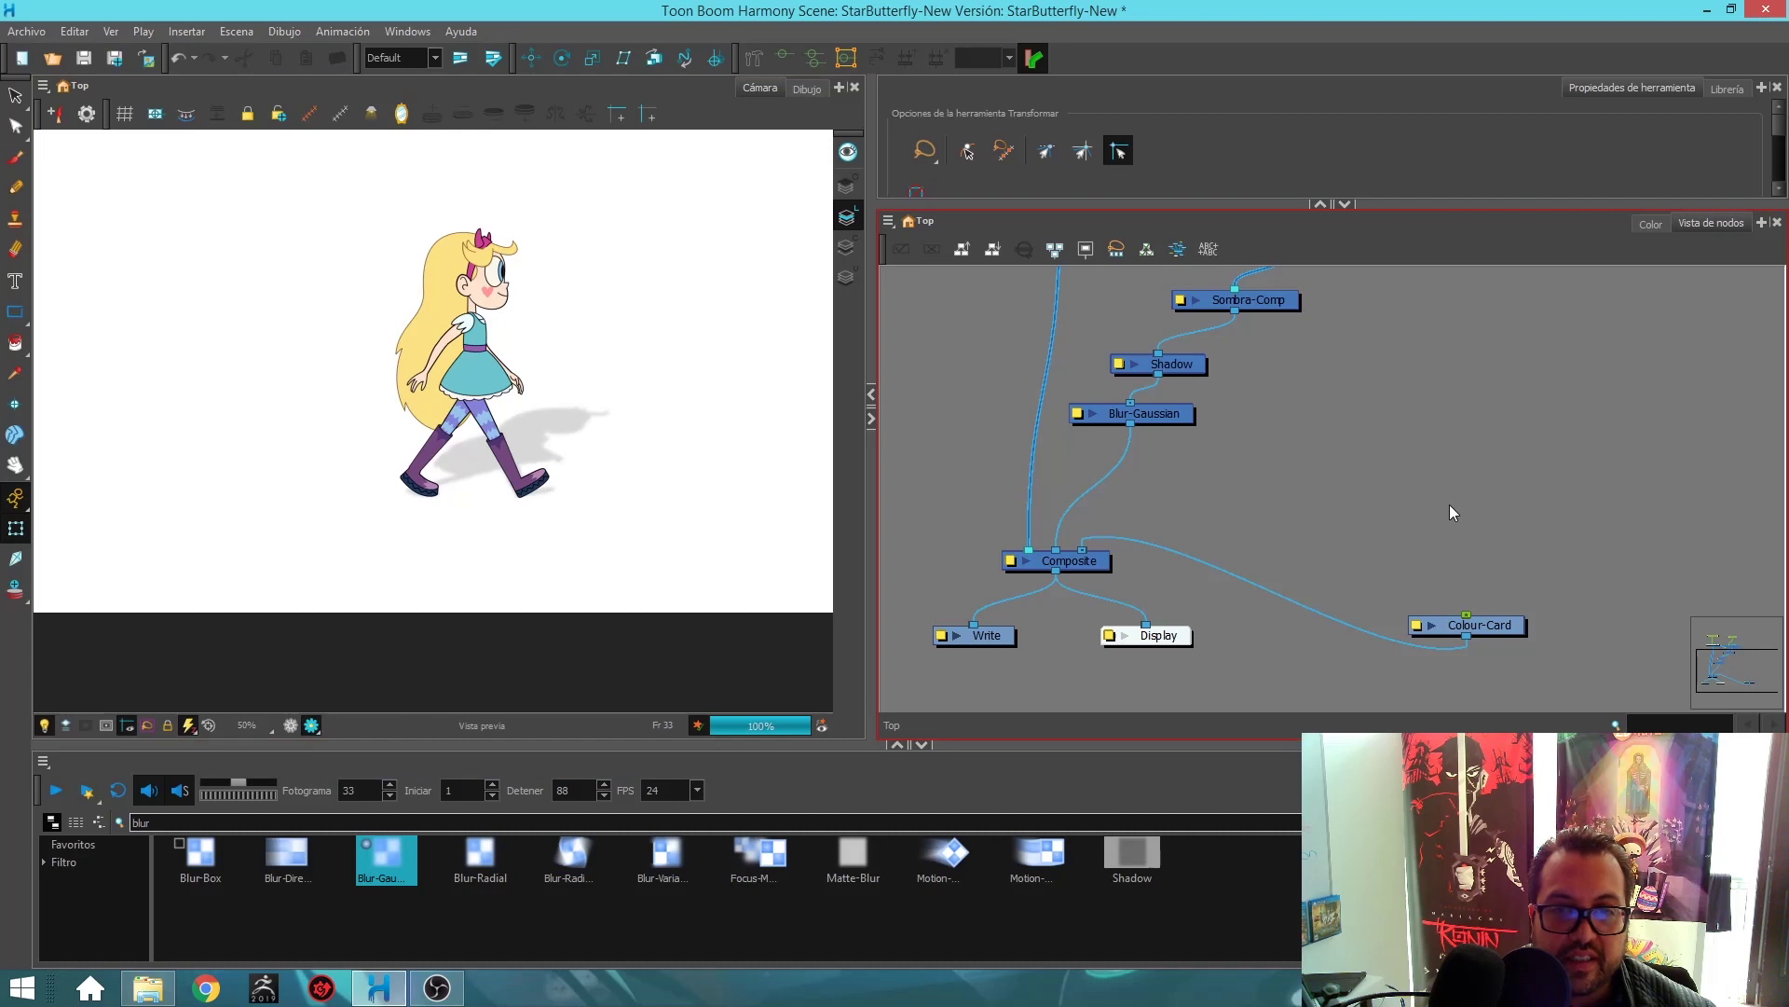
scroll(1112, 453, up, 1)
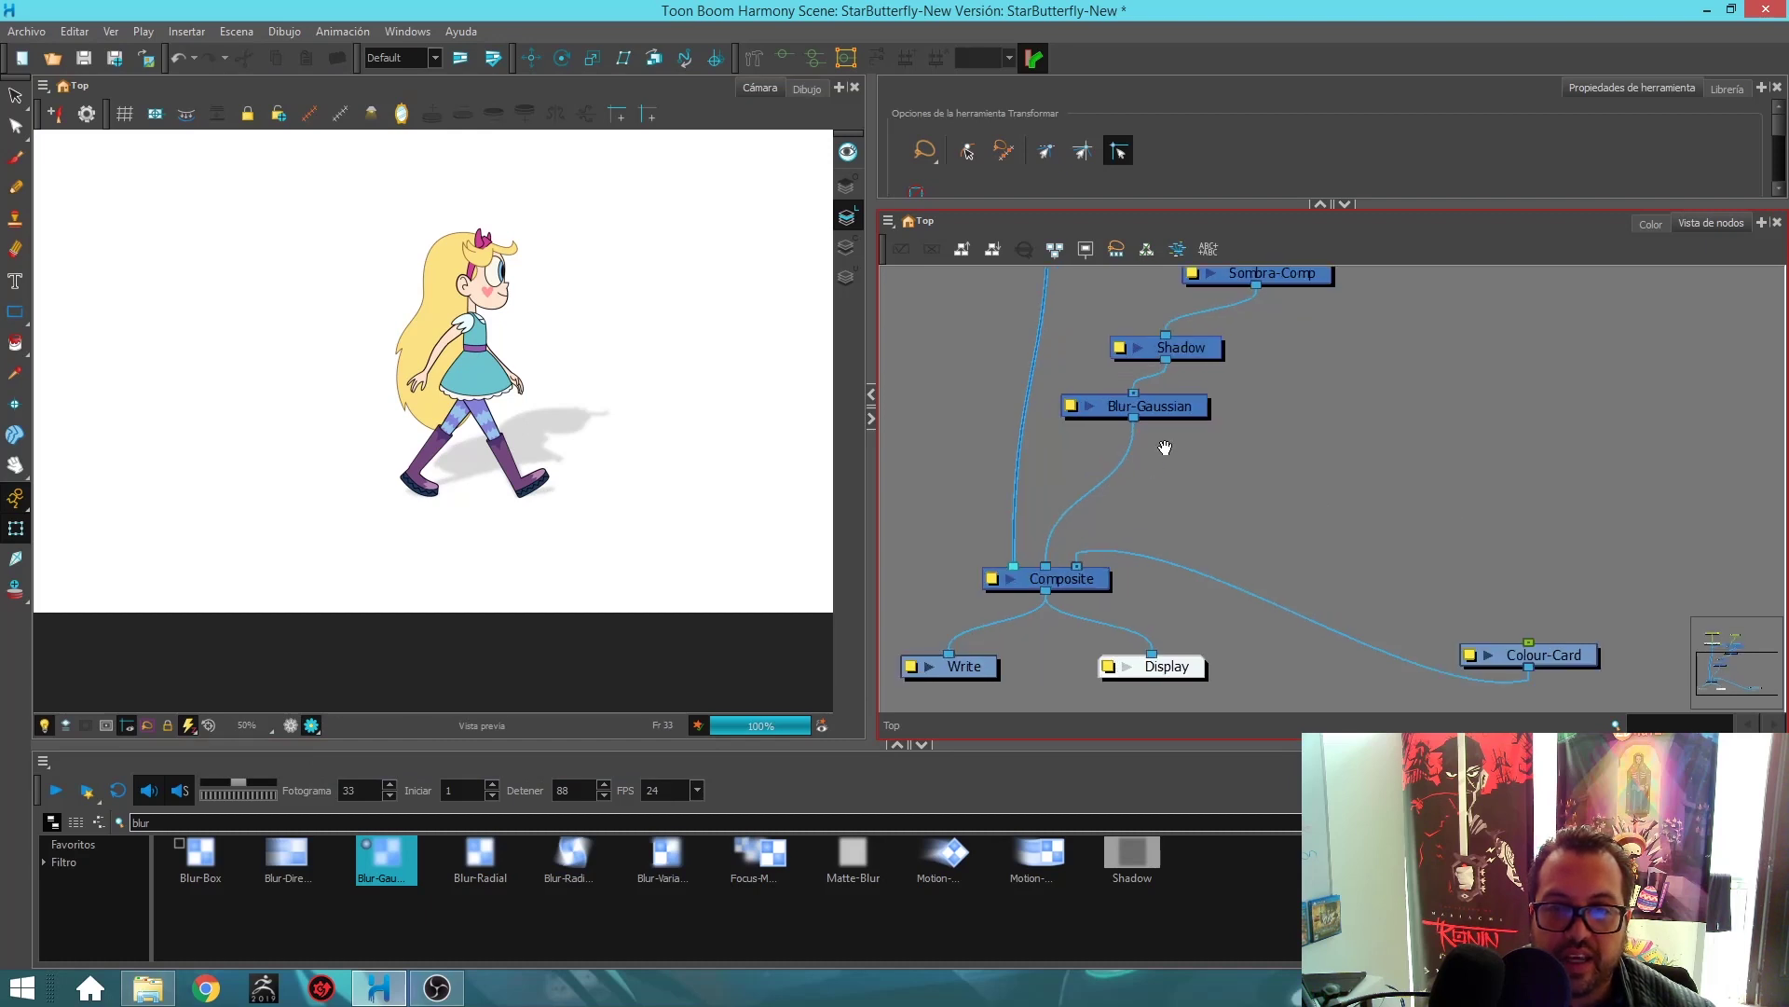
drag(1160, 441, 1172, 473)
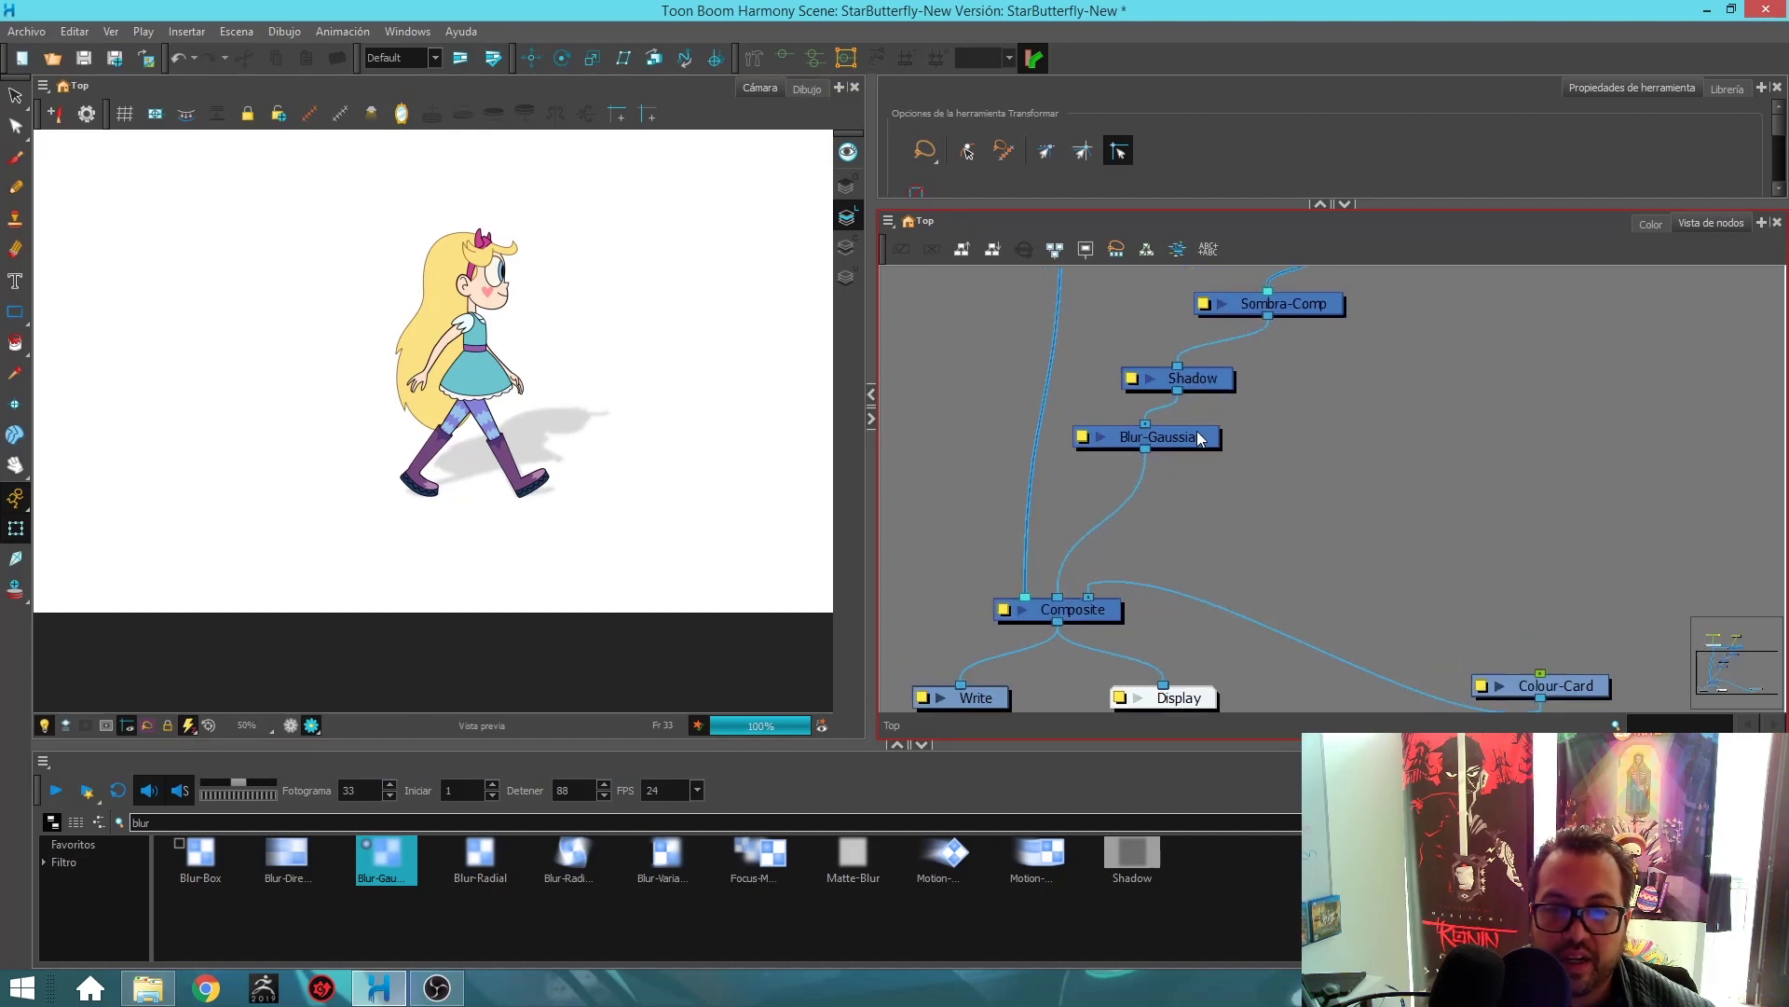
click(1155, 436)
scroll(599, 442, up, 2)
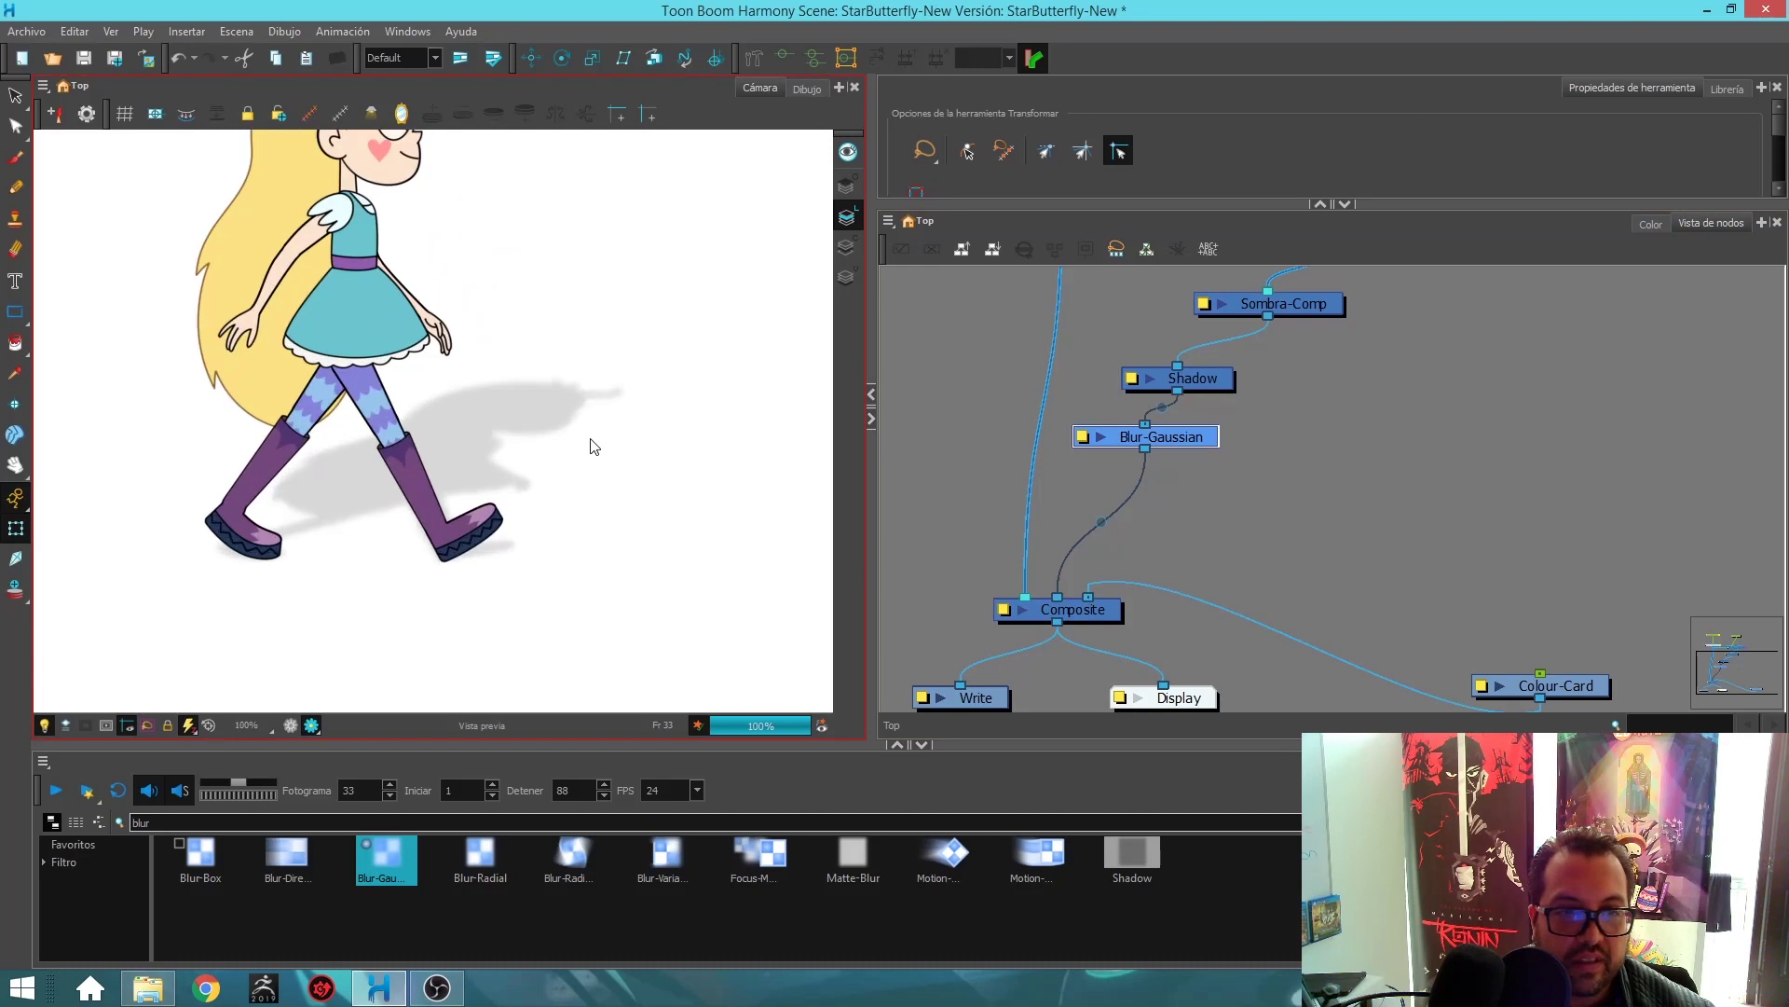
scroll(597, 443, down, 1)
drag(657, 405, 662, 484)
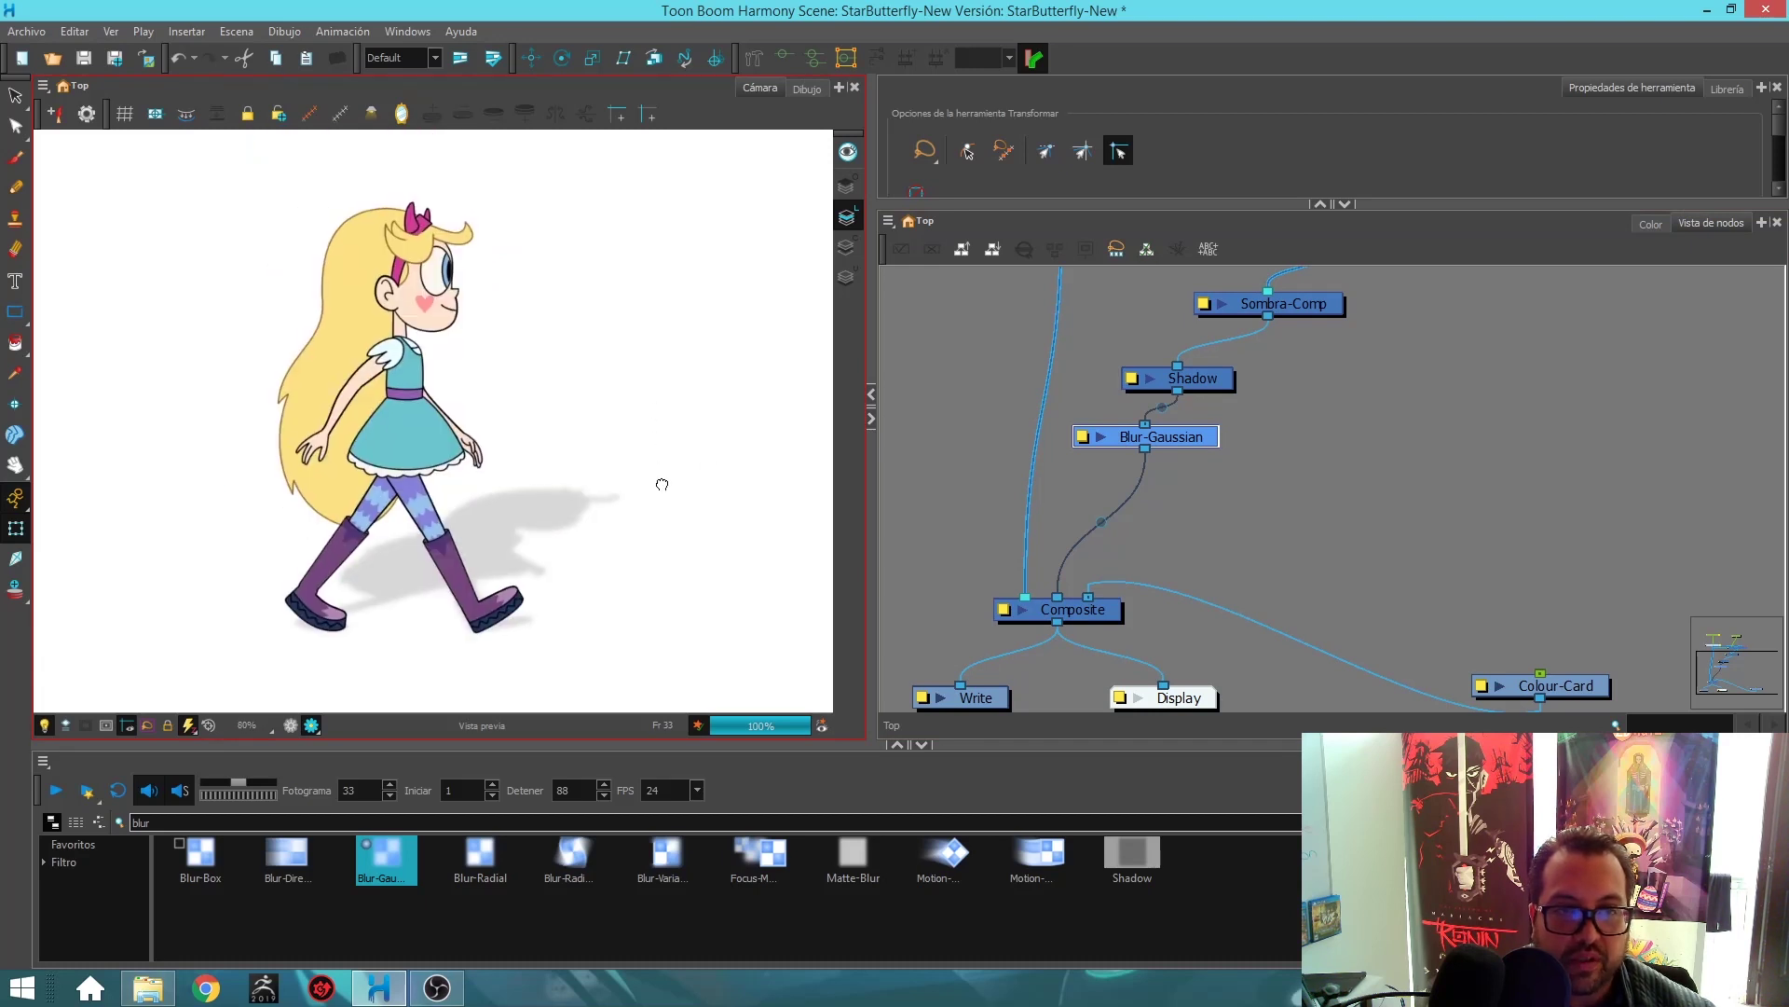
Try a blur amount (Desenfoque) of 10 on the Blur-Gaussian node and reduce it to 5.
click(1082, 437)
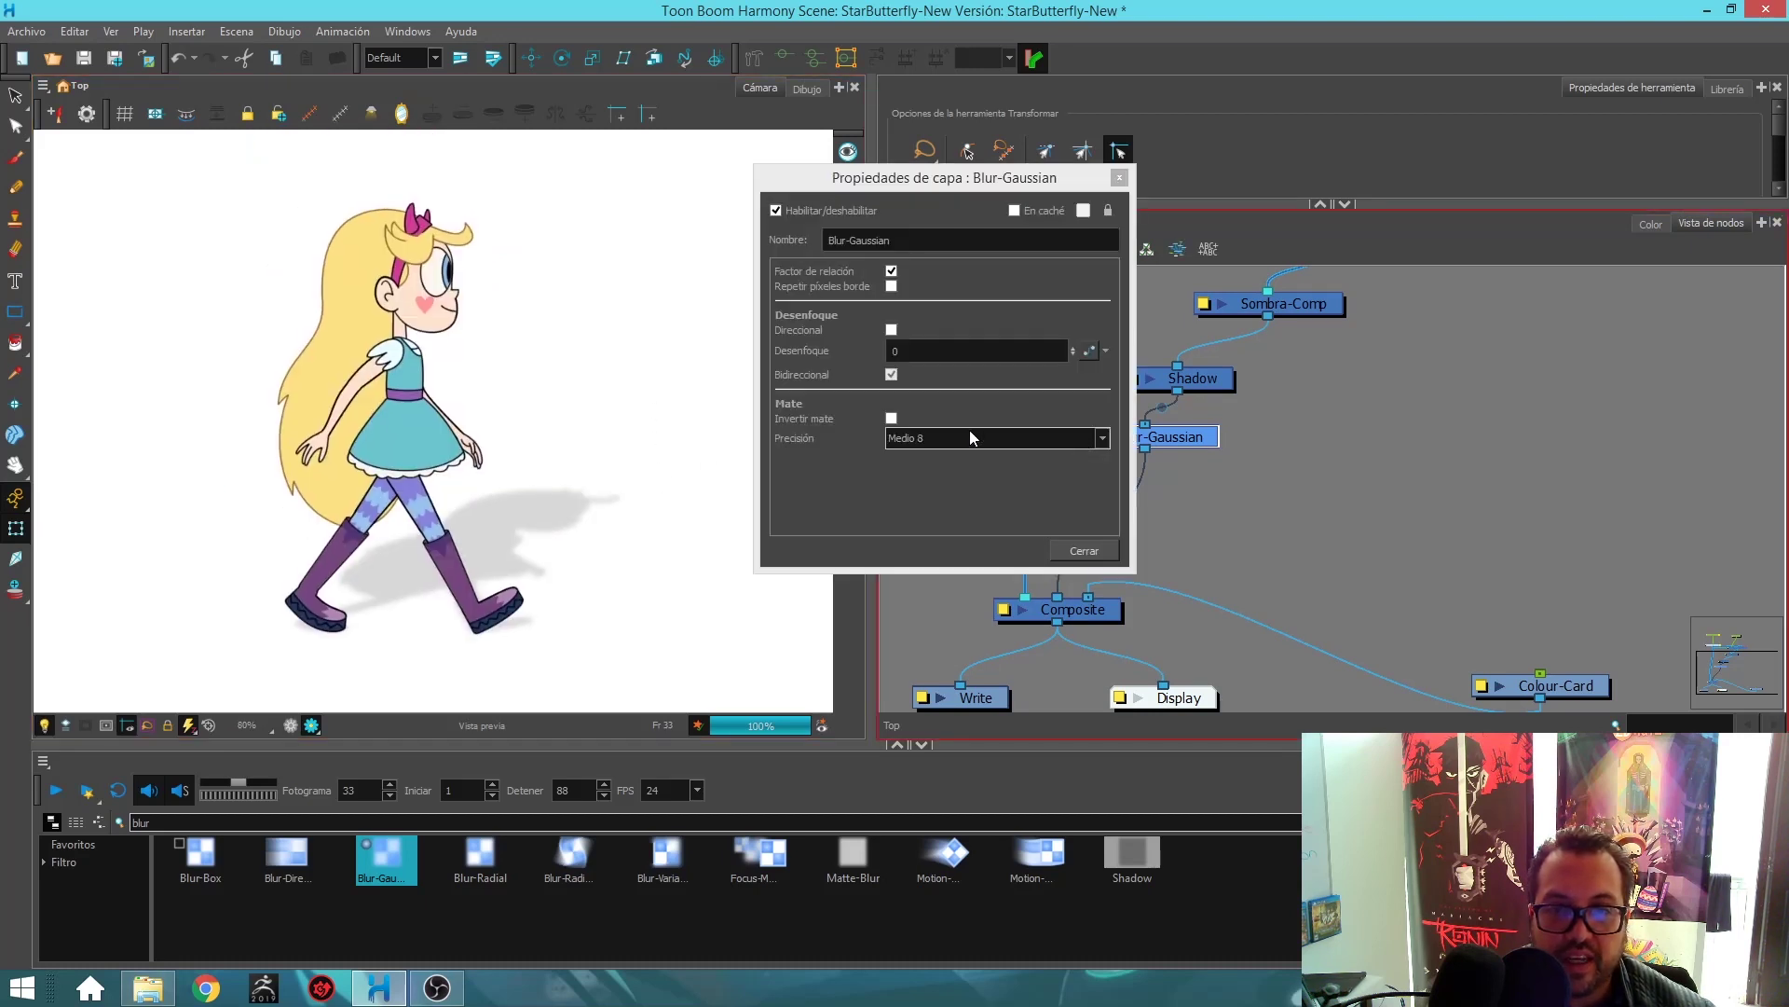
click(929, 353)
text(10)
key(Return)
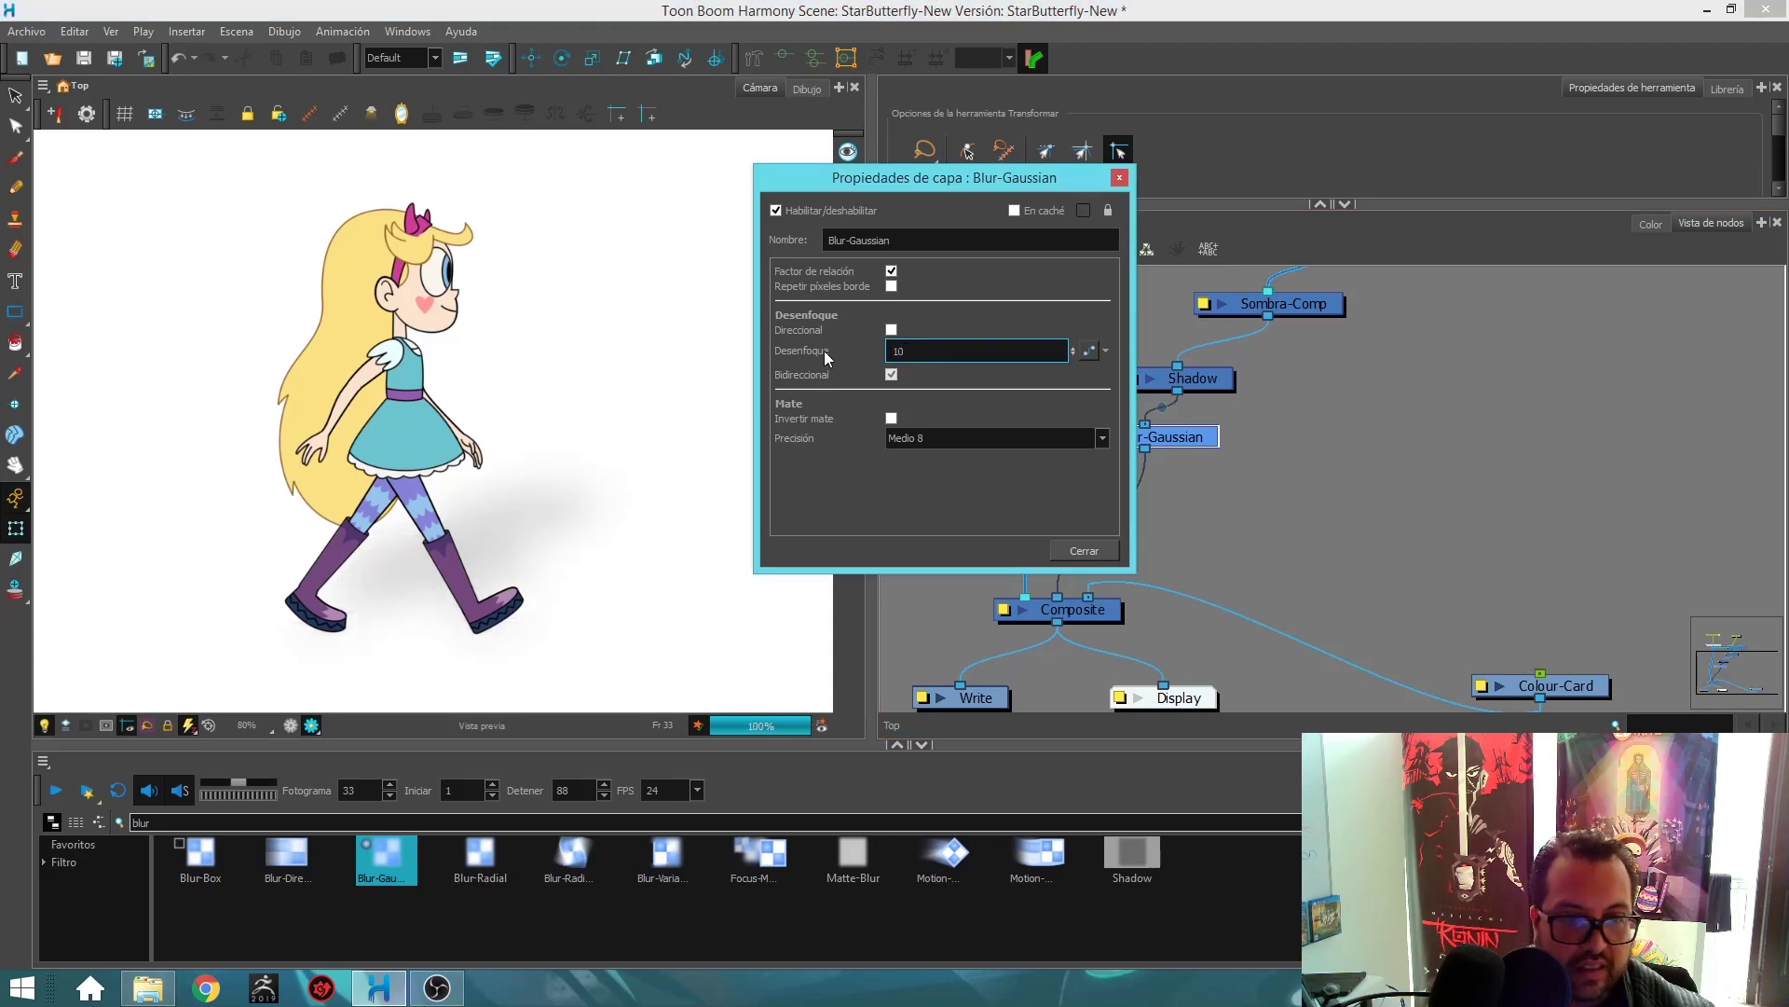
drag(902, 353, 811, 363)
text(5)
key(Return)
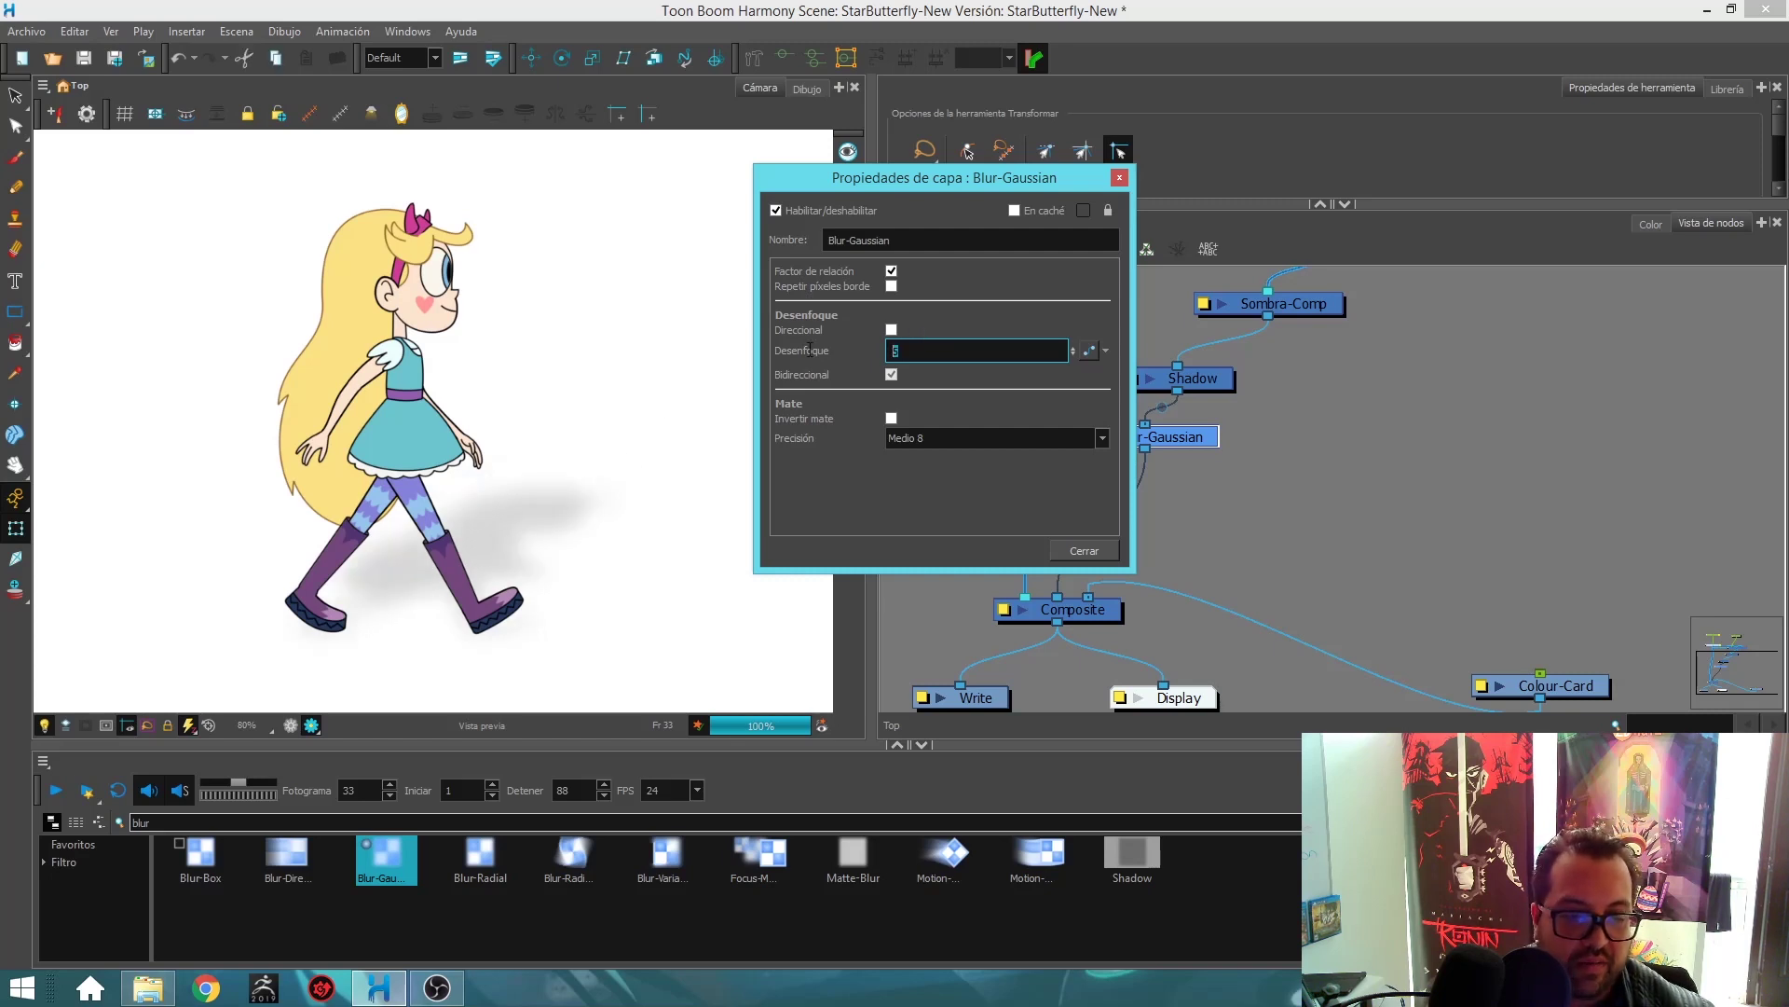
Set the Blur-Gaussian node's blur amount (Desenfoque) to 3 and close its layer properties.
text(3)
key(Return)
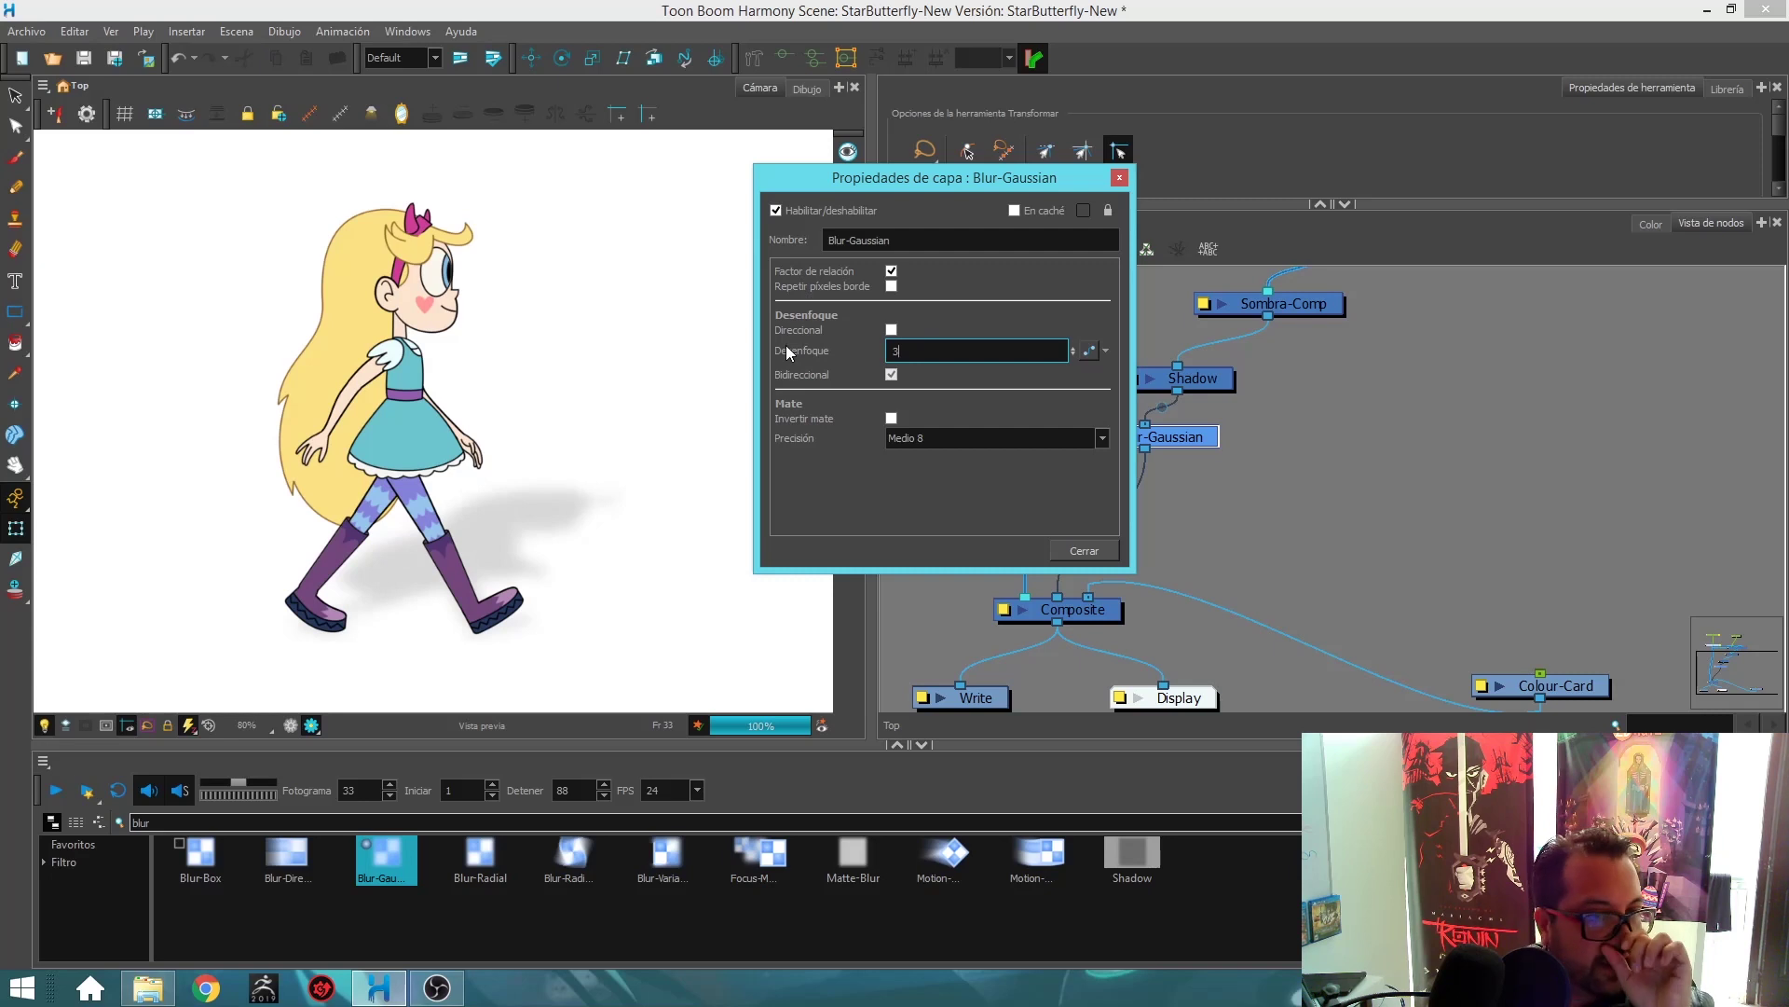
click(1119, 177)
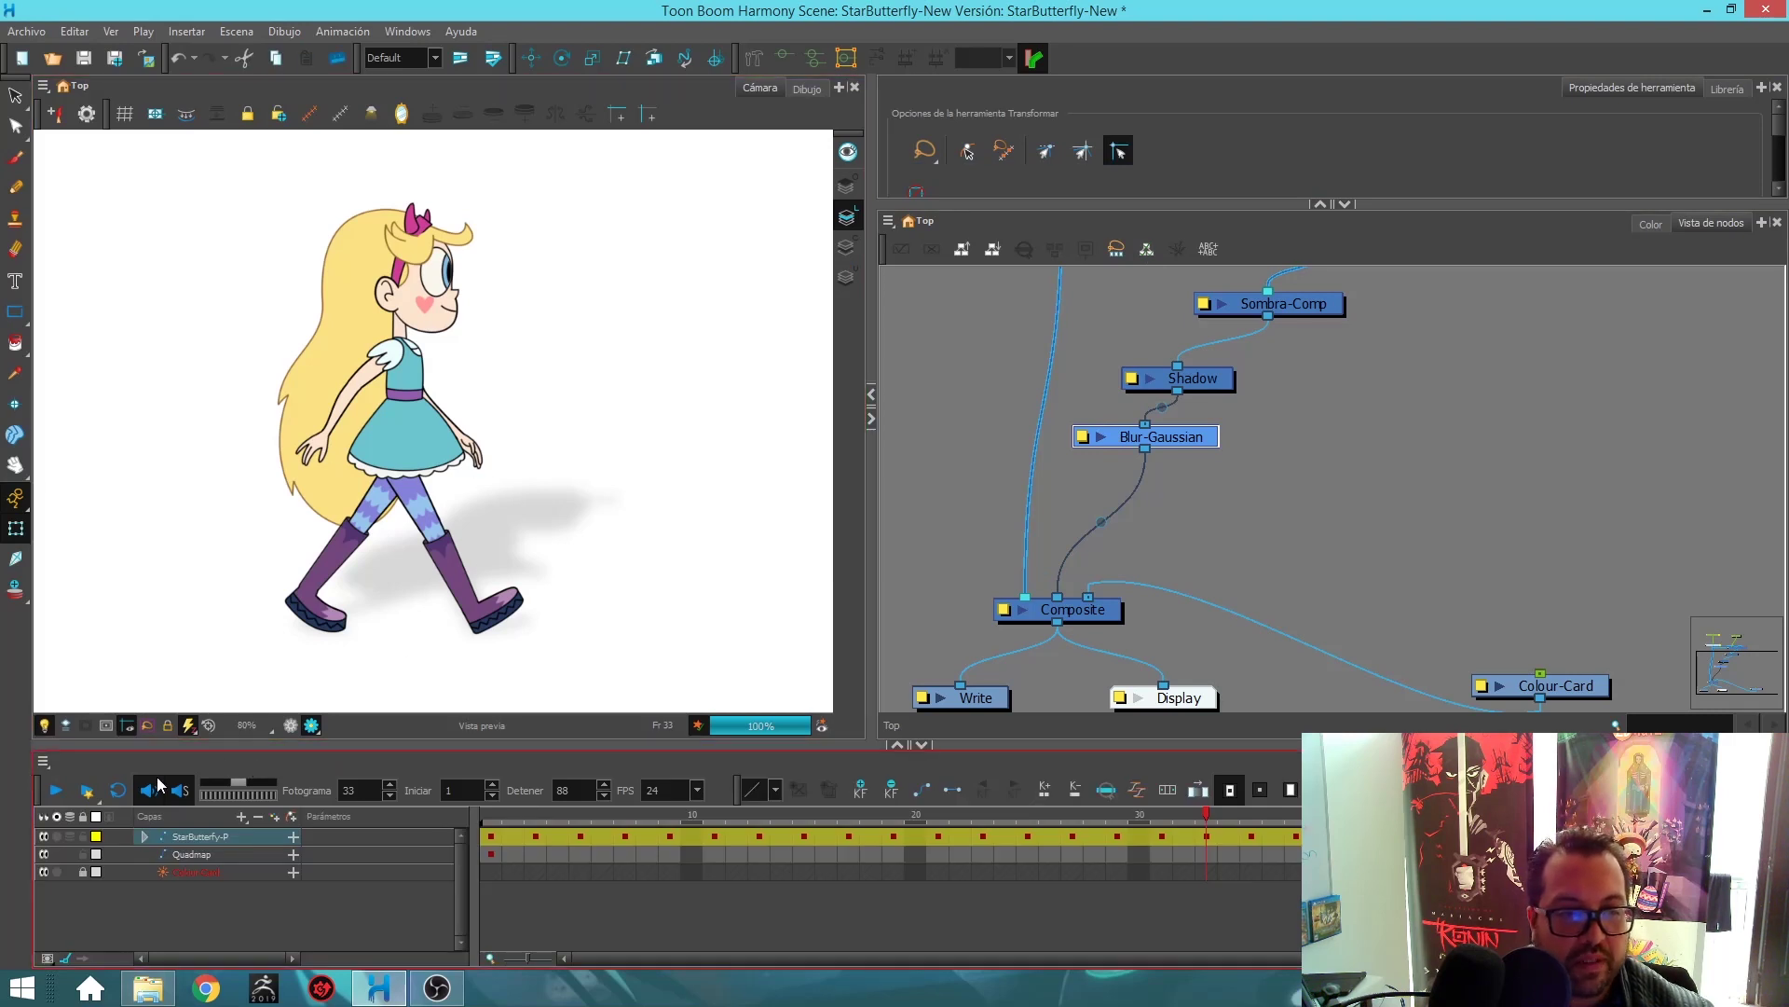
Render the scene for preview in Harmony Play, play the walk animation in a loop to check the shadow, and stop playback.
click(87, 790)
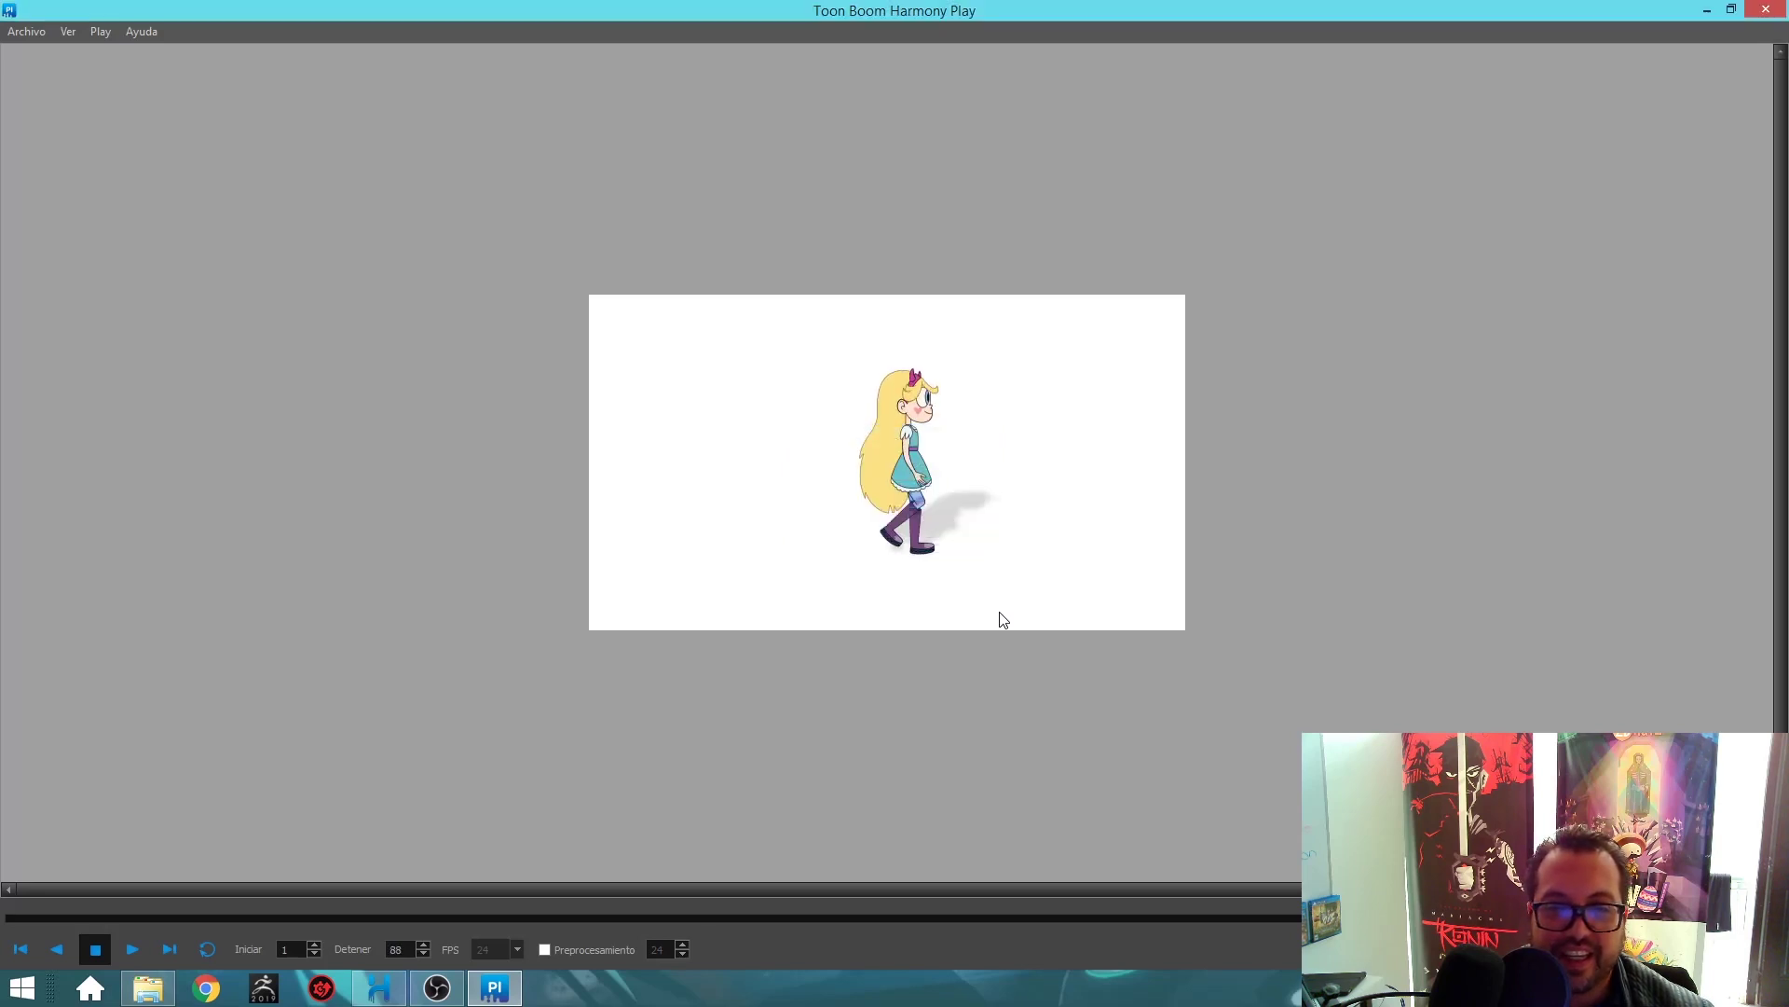
click(201, 949)
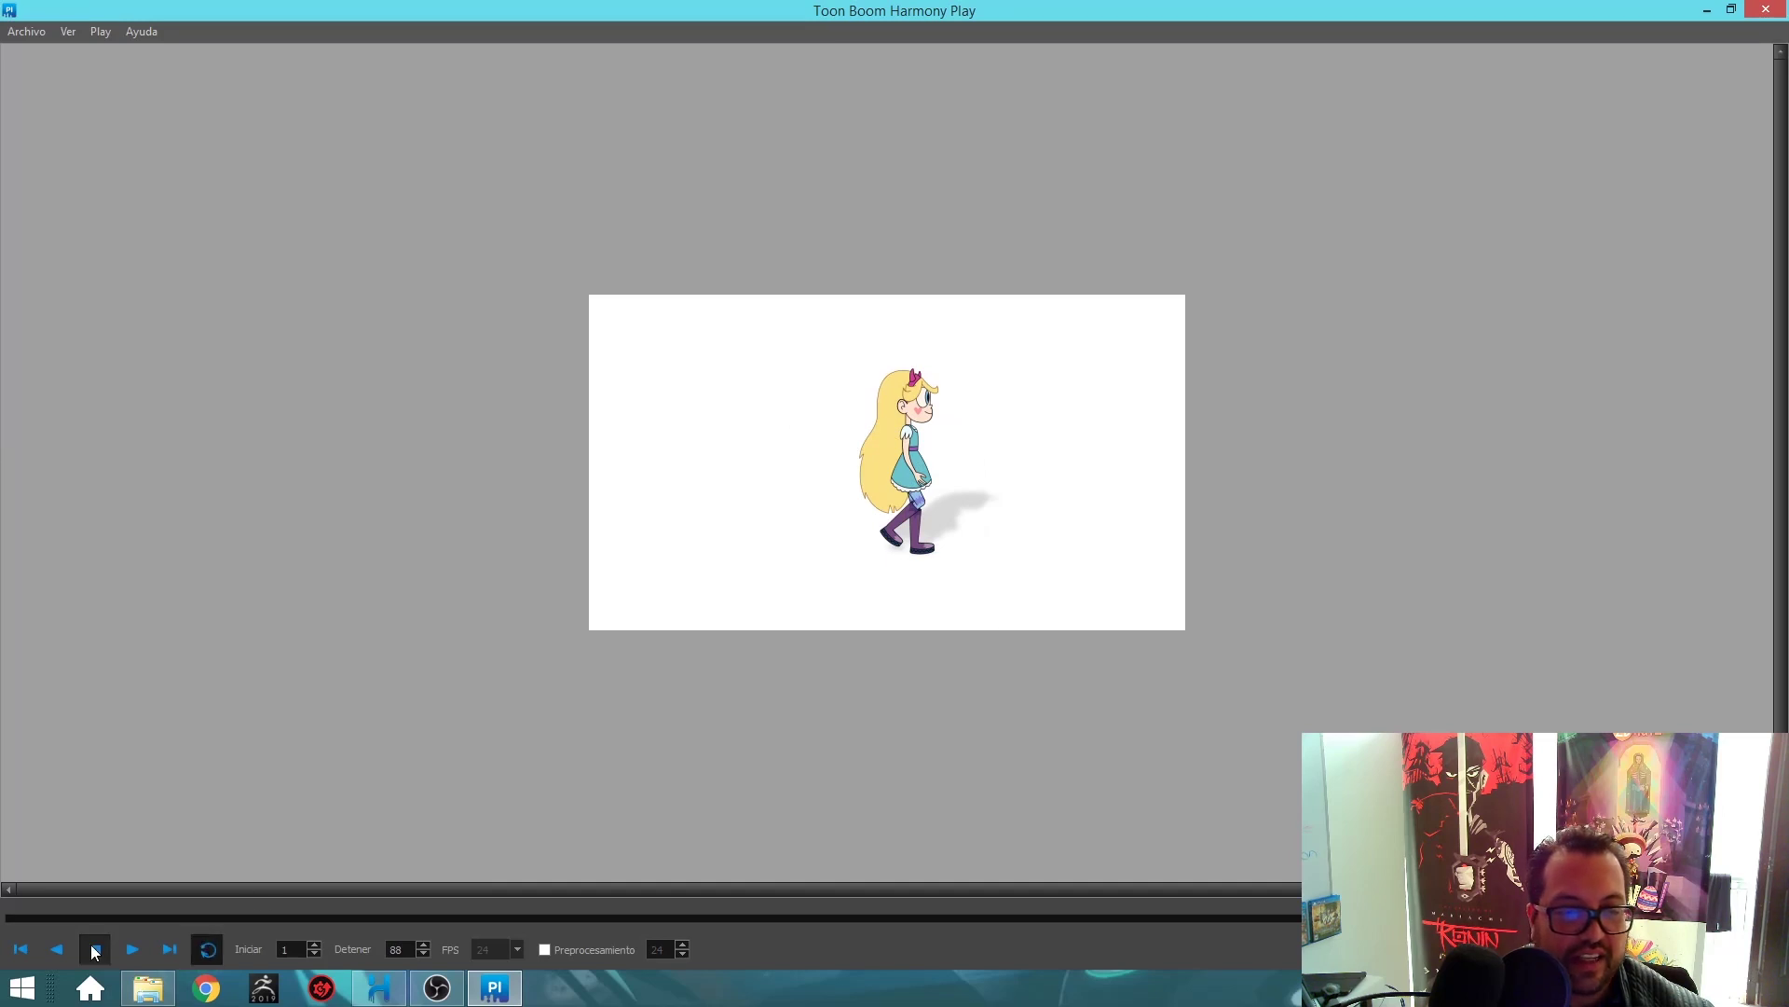
click(133, 947)
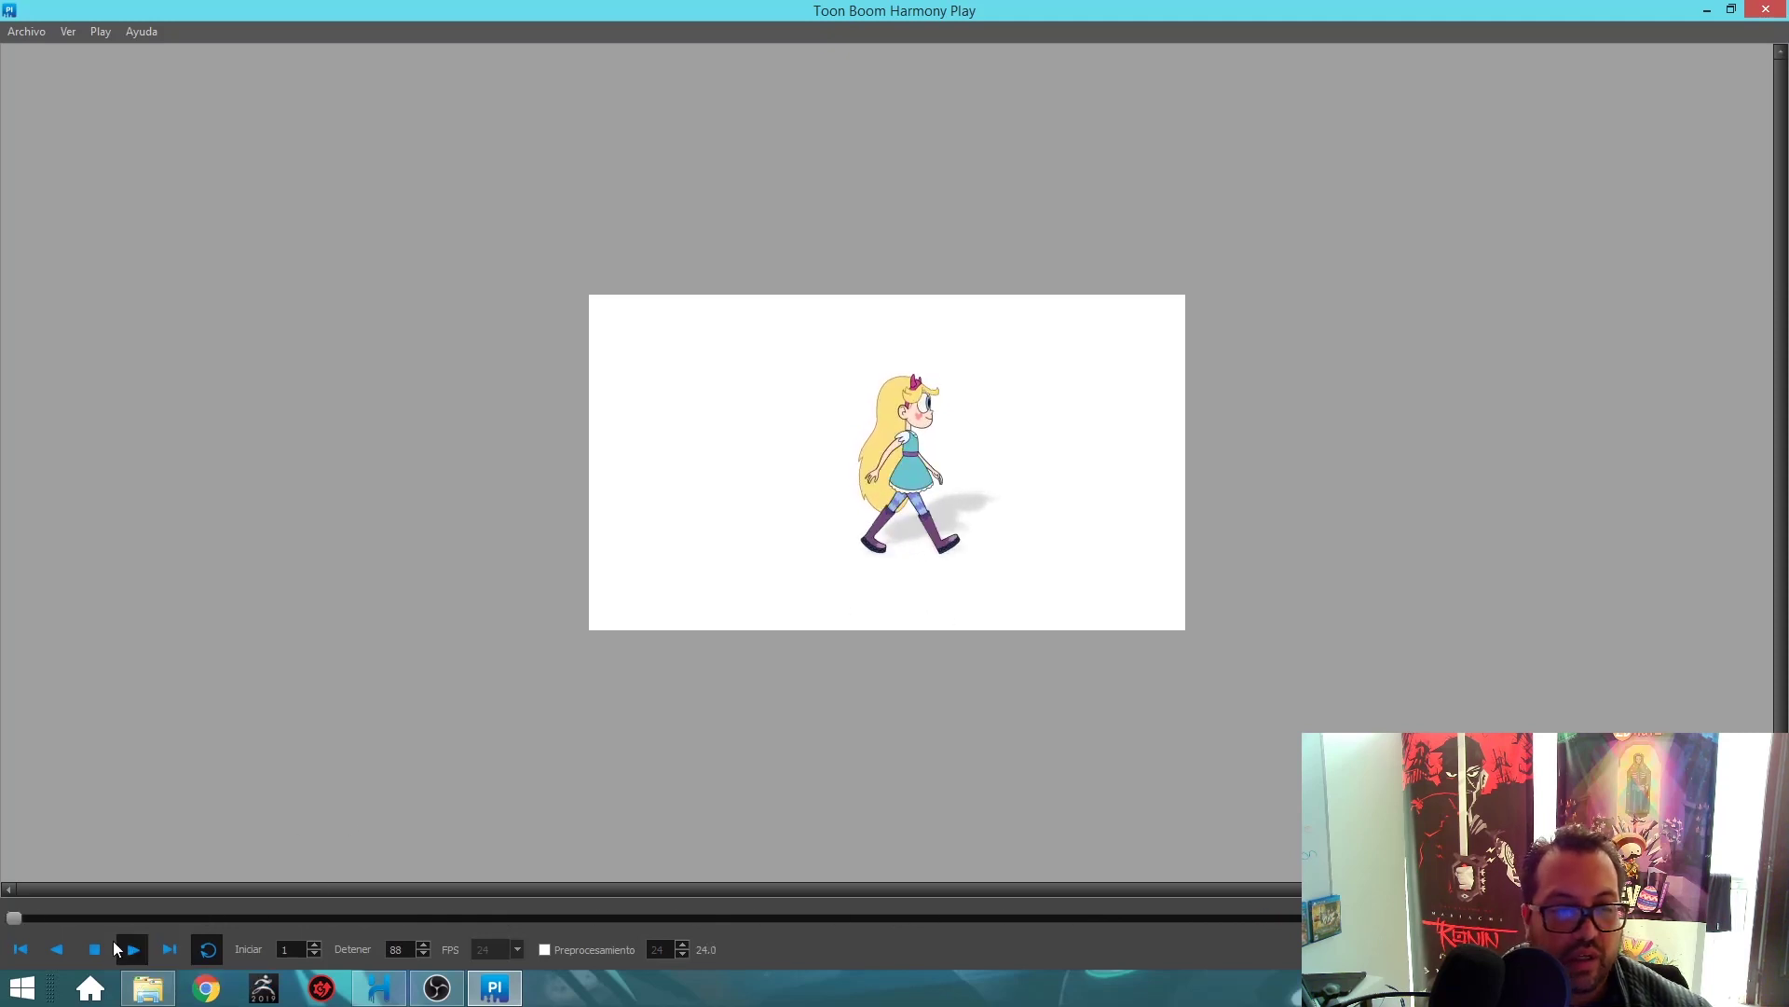
key(space)
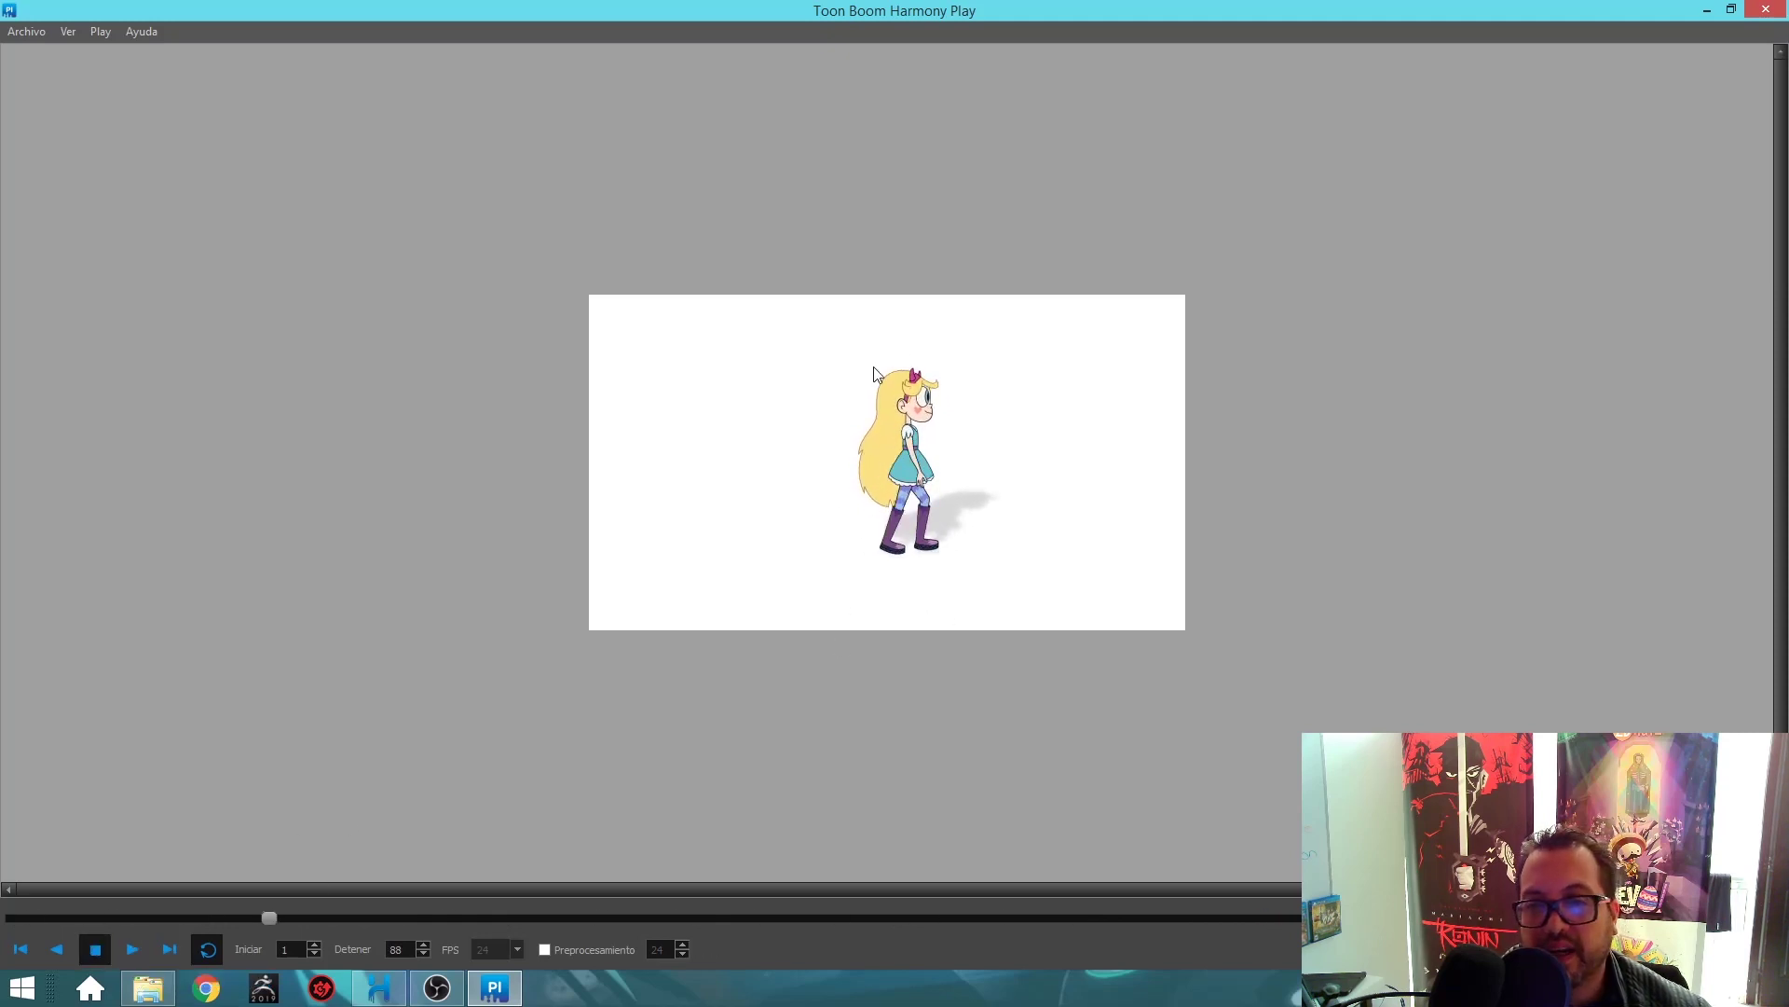